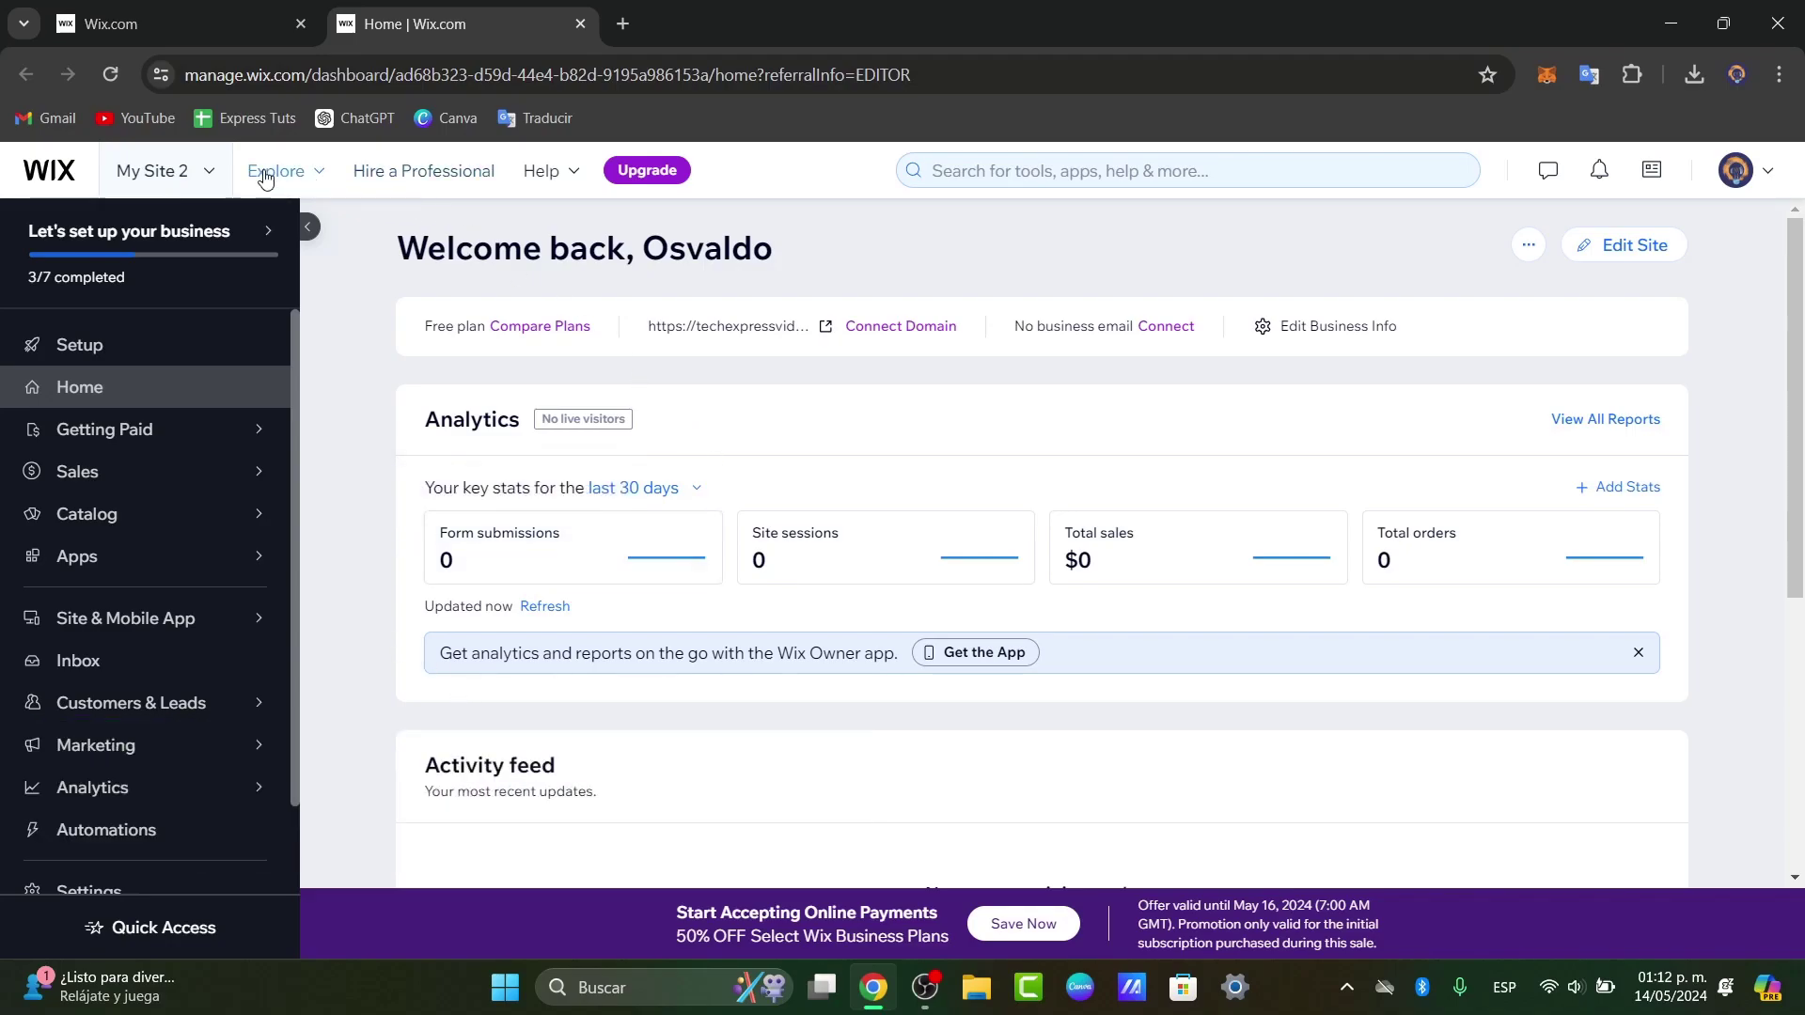
# - Switch to the techexpresstutorials site and launch it for design
pyautogui.click(185, 172)
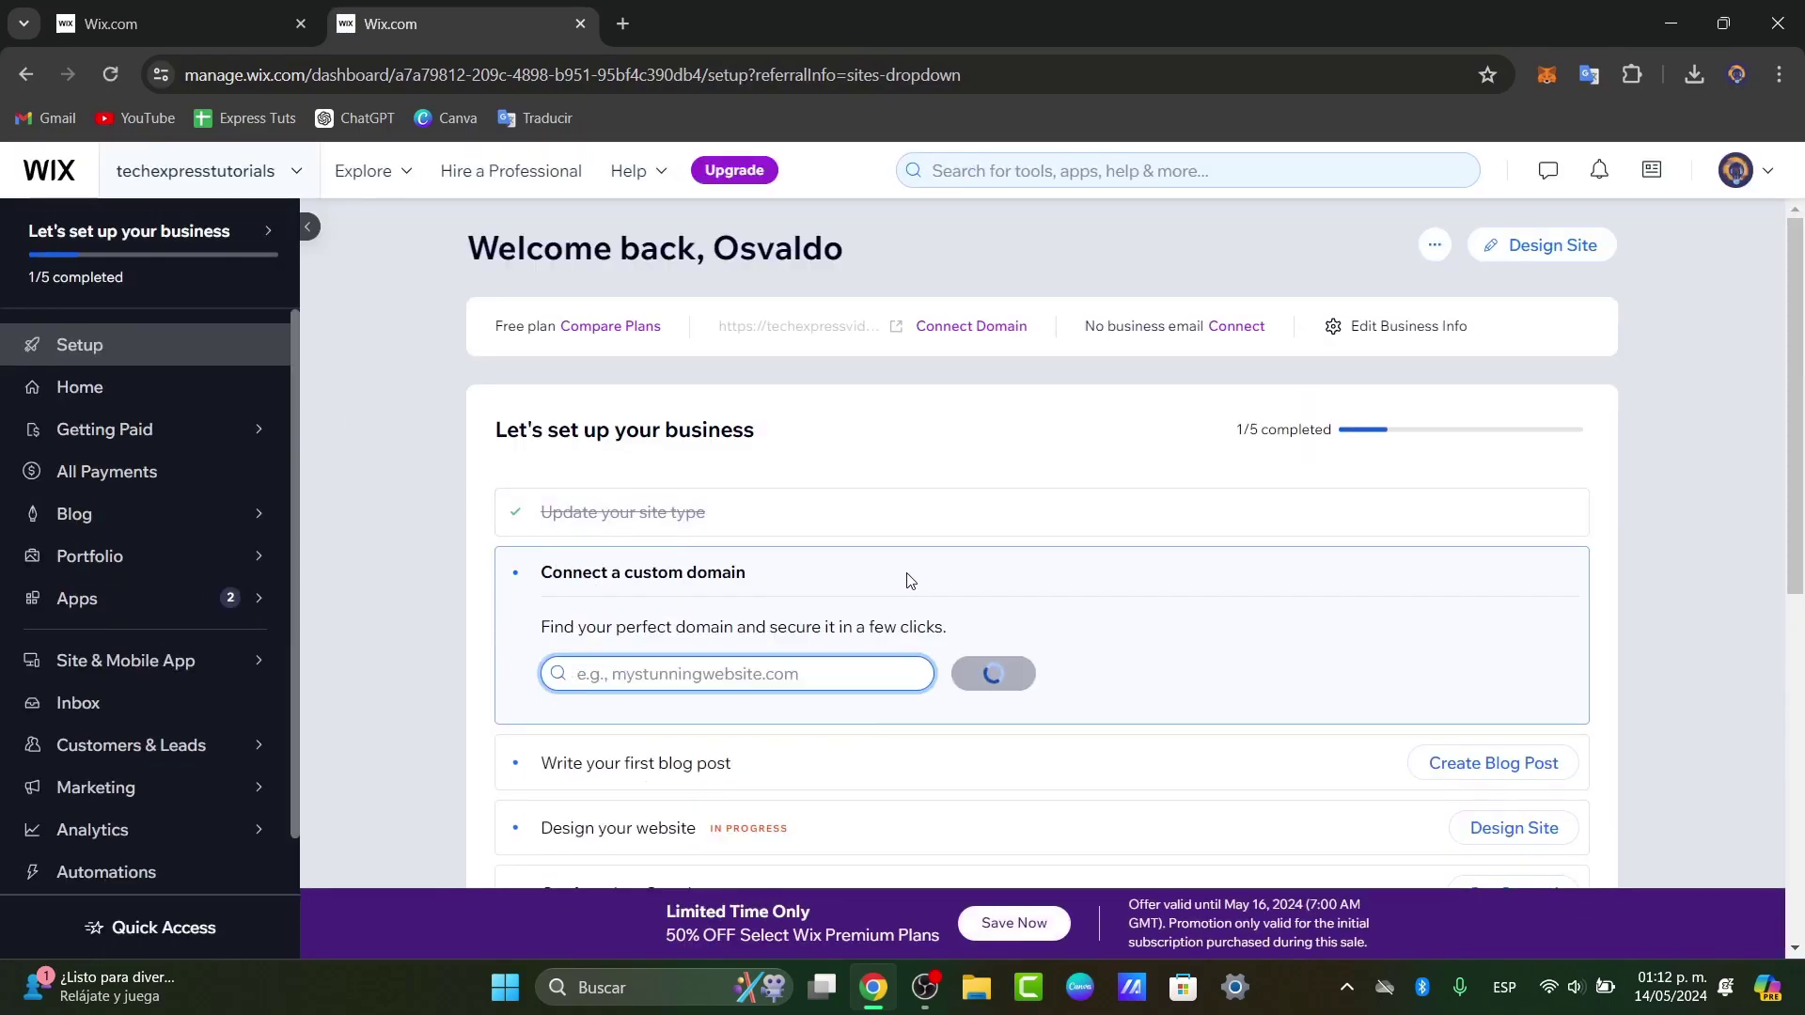
pyautogui.click(1548, 260)
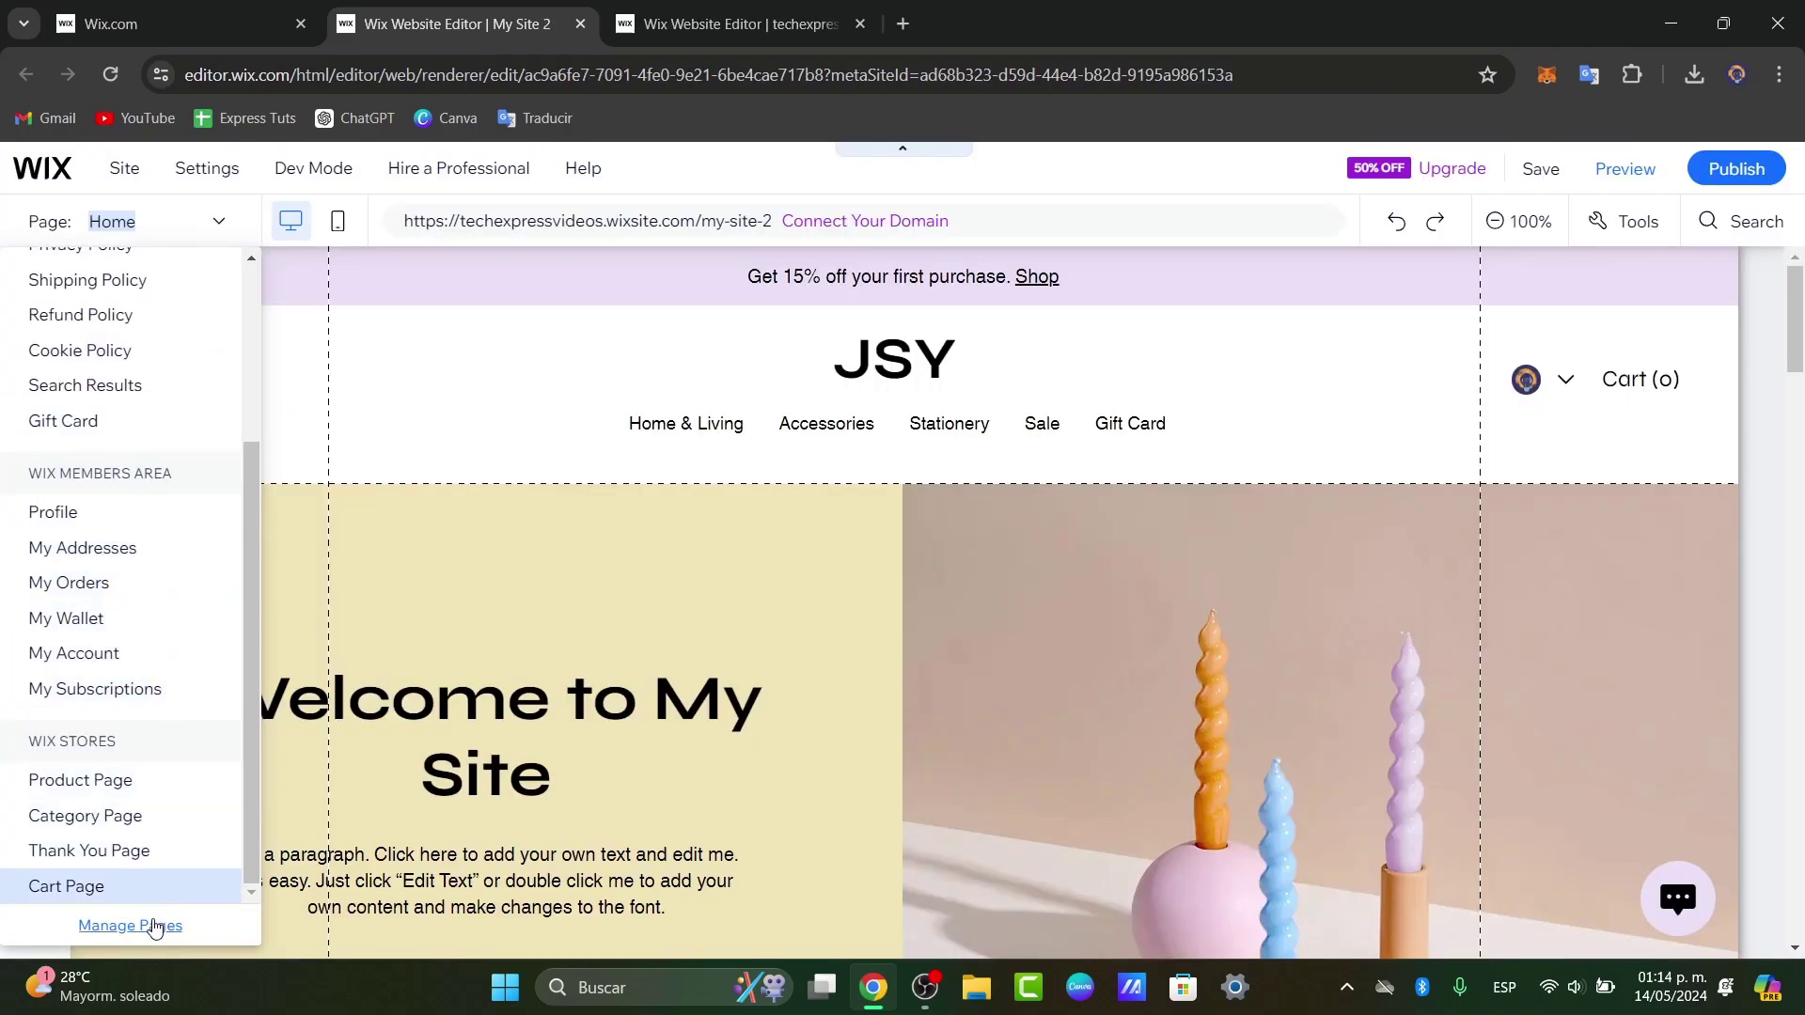
# - Open Manage Pages to show My Site 2's Site Pages and Menu panel
pyautogui.click(155, 926)
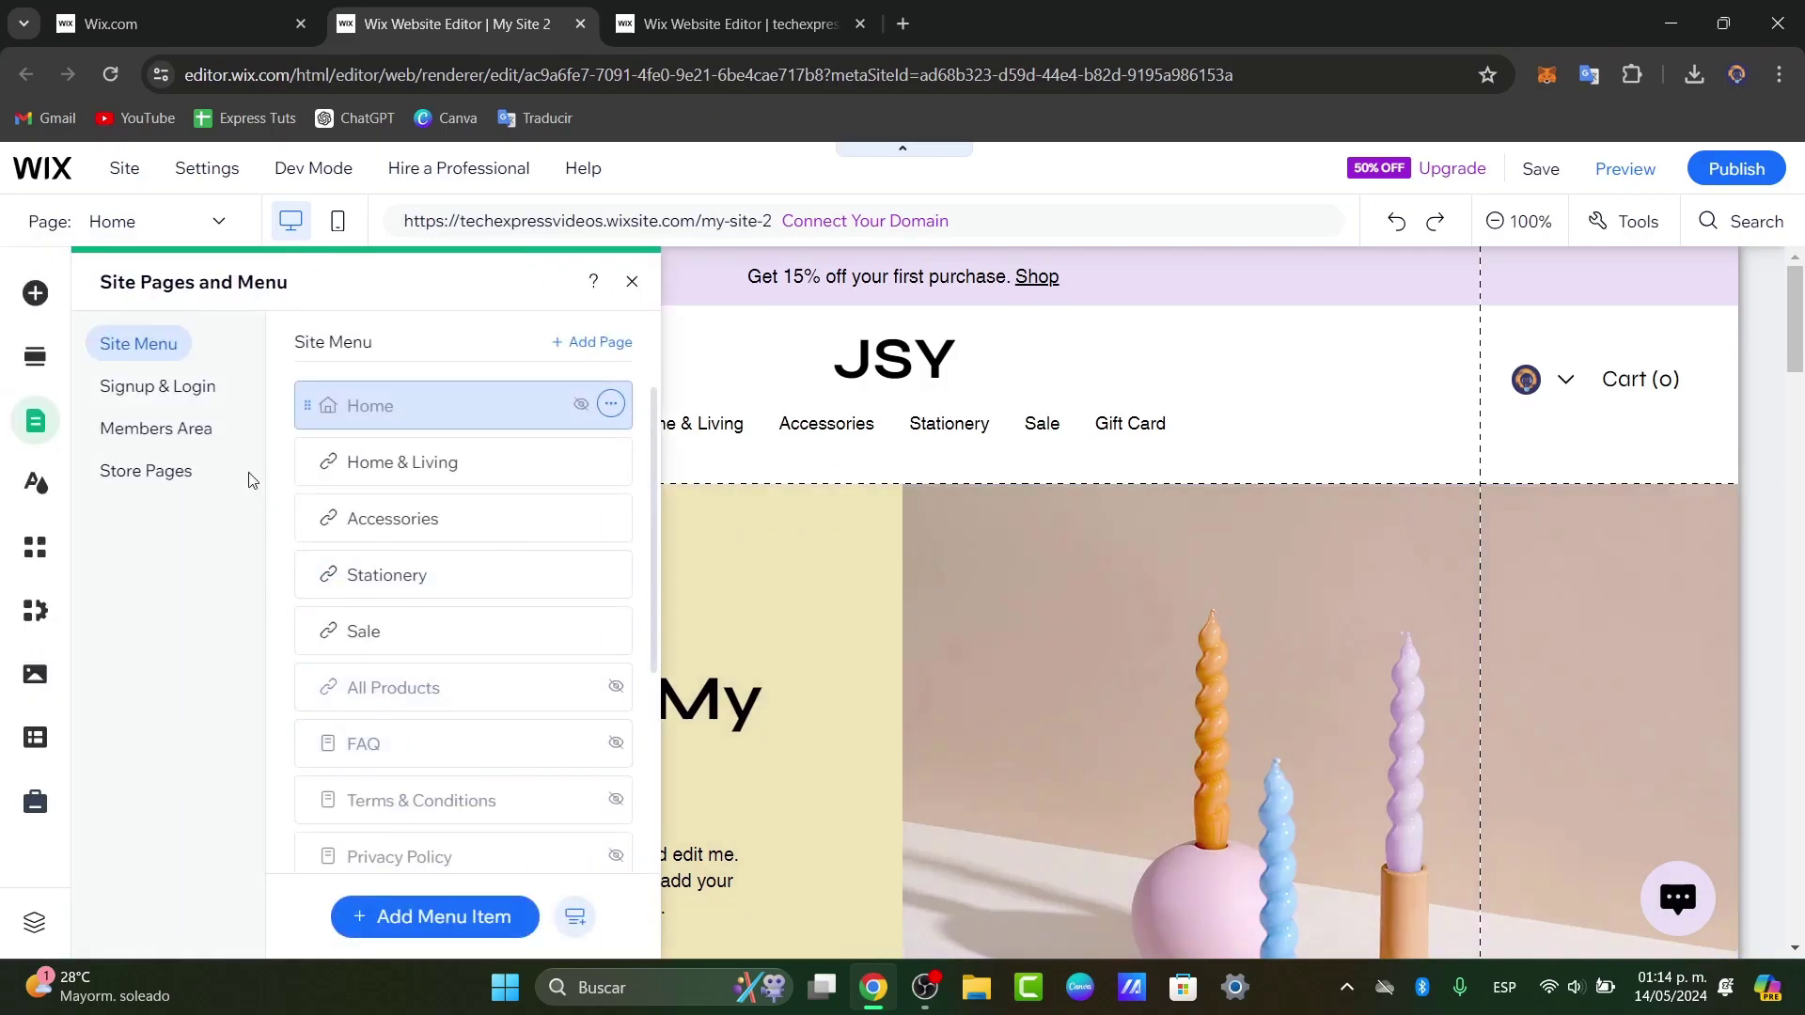
# - Start a new page and browse the Dynamic Pages presets down to Projects
pyautogui.click(591, 344)
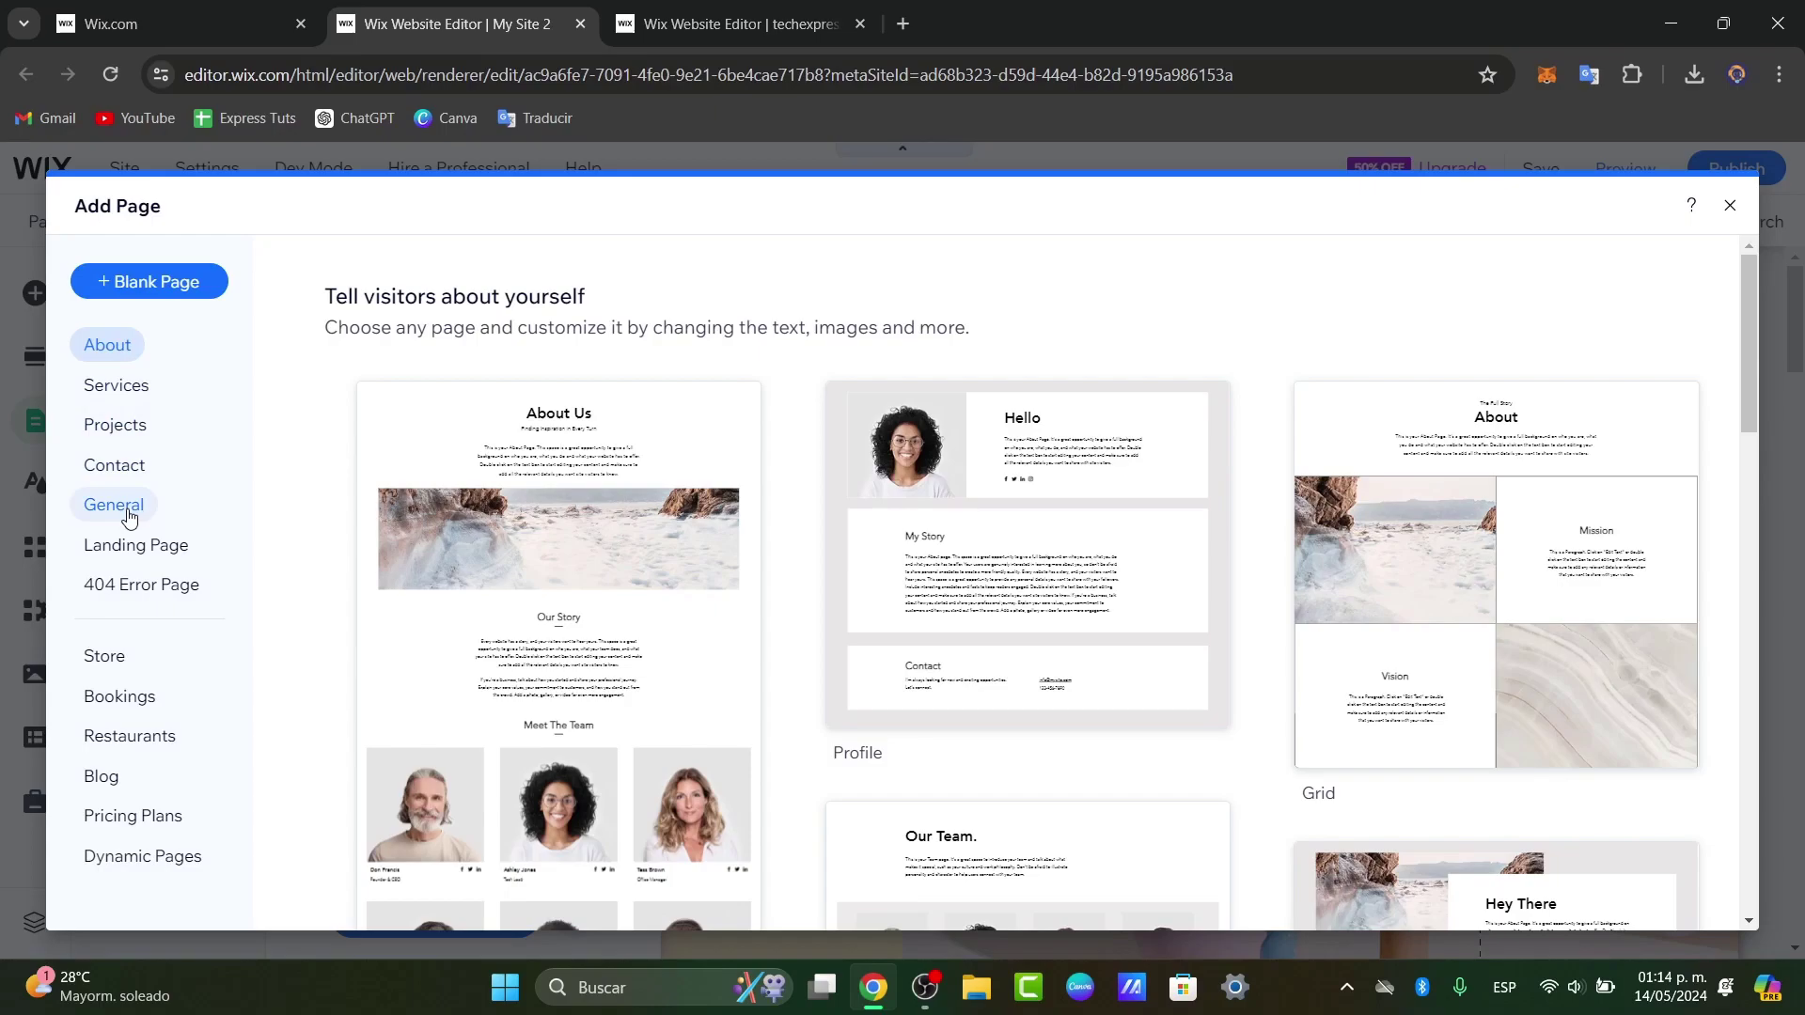
pyautogui.scroll(-10, 512, 673)
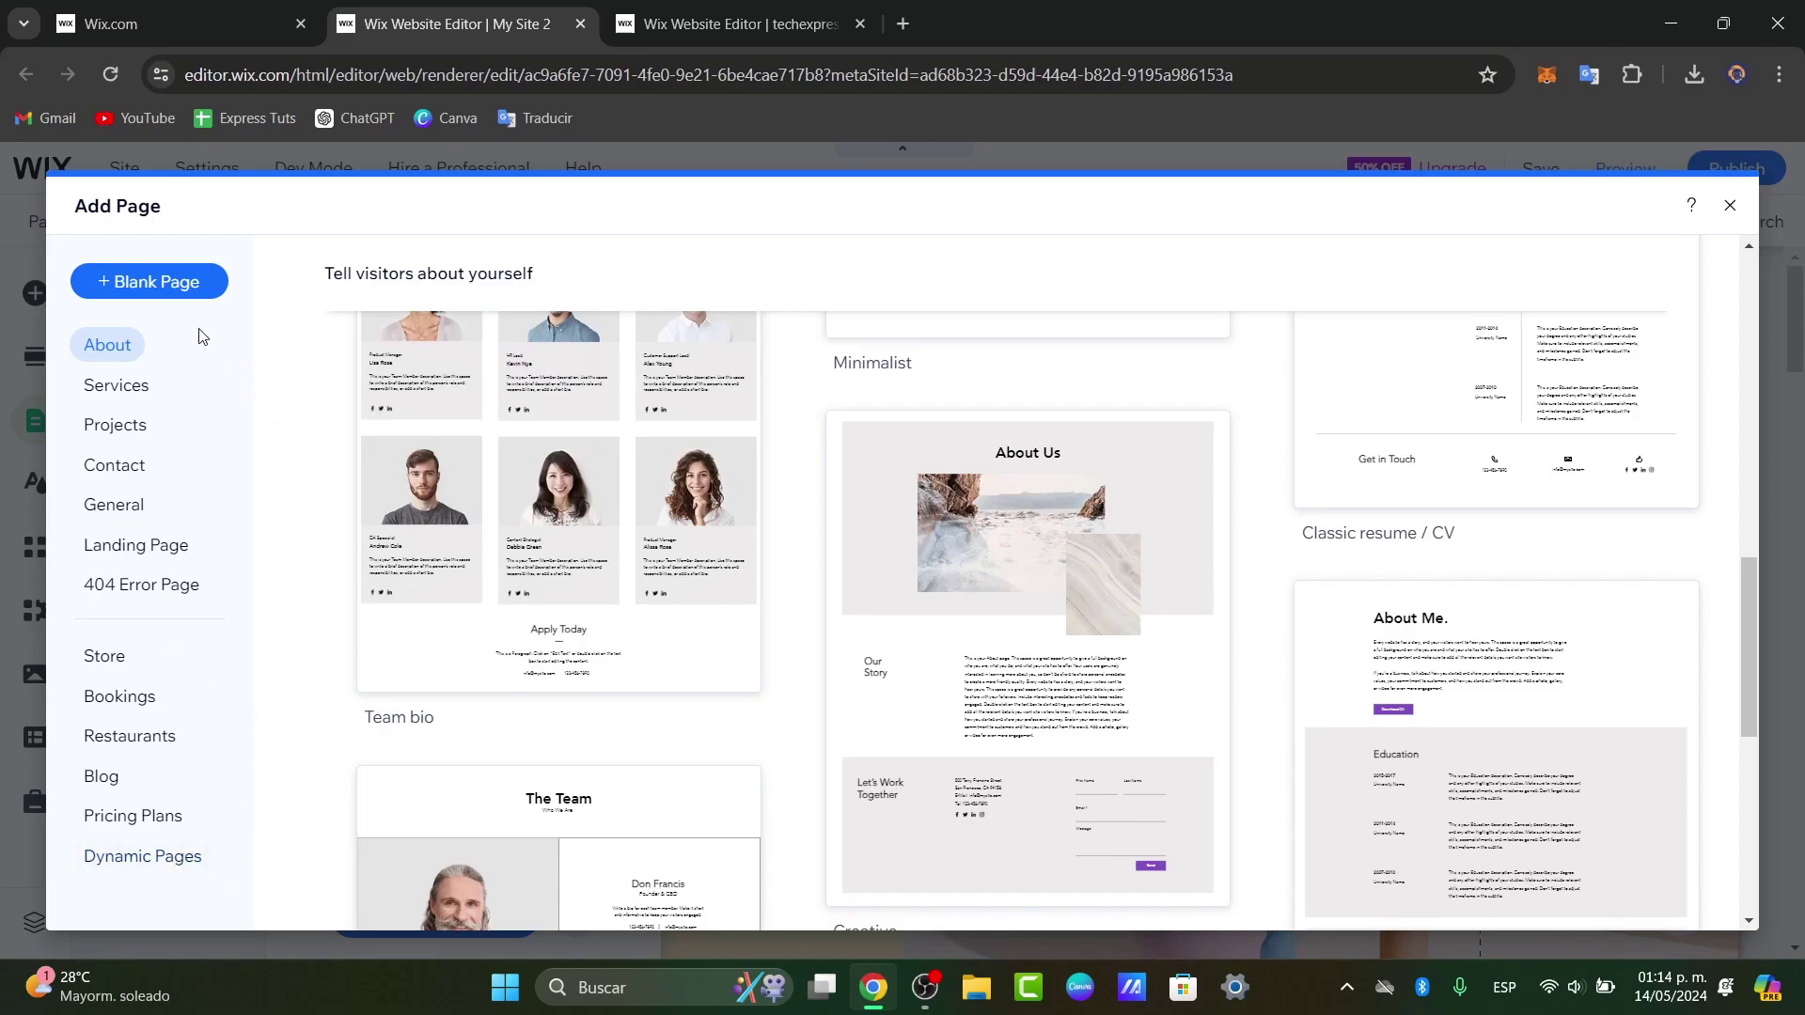
pyautogui.click(137, 857)
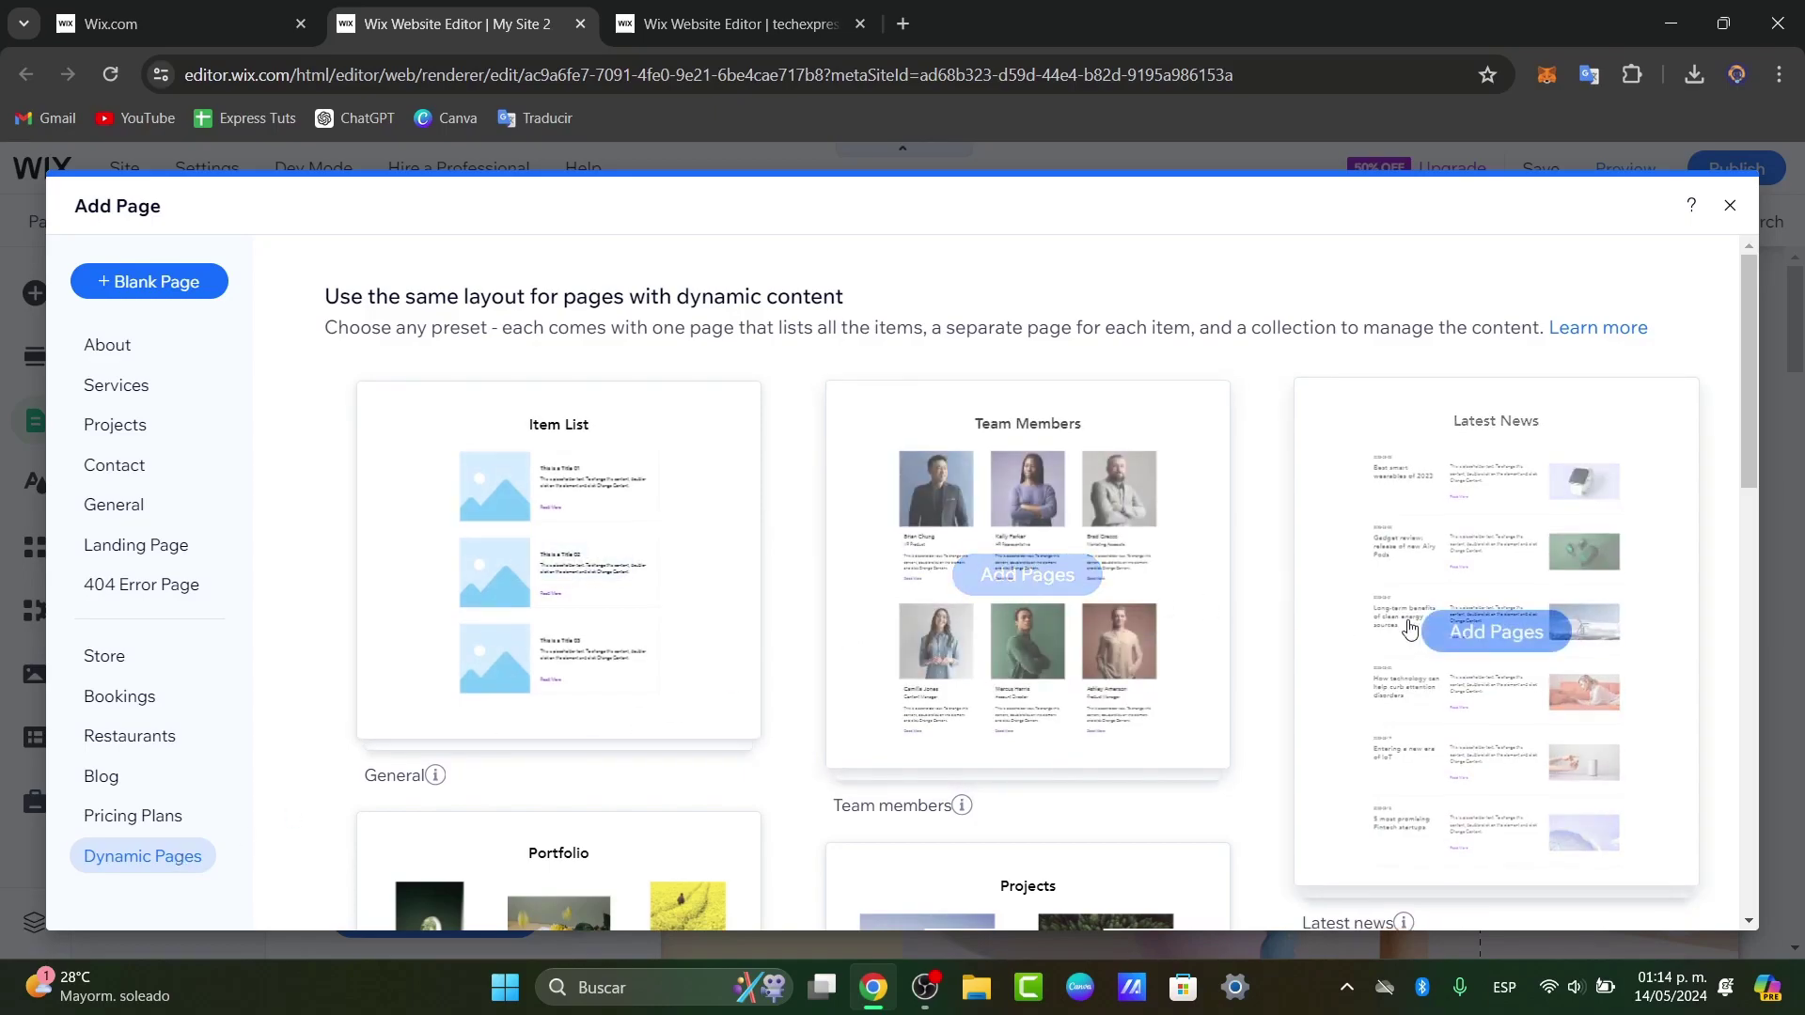
pyautogui.scroll(-3, 1419, 626)
pyautogui.scroll(-4, 1410, 628)
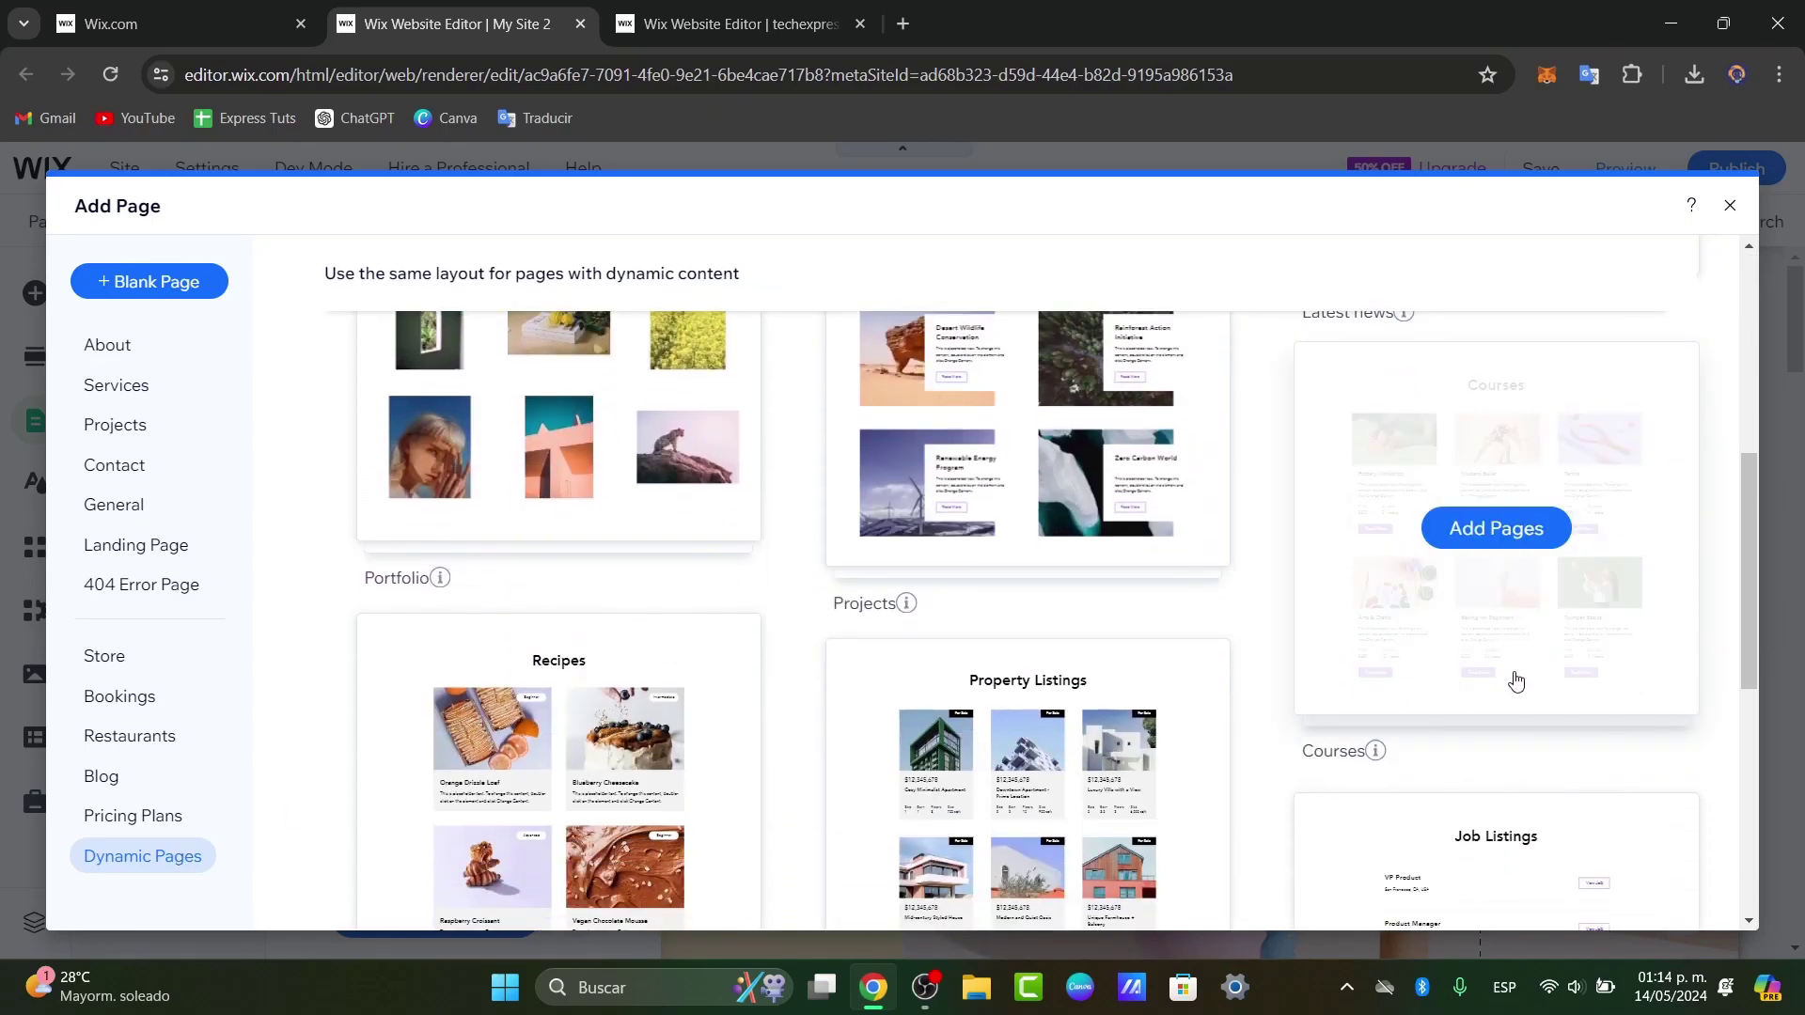
pyautogui.scroll(2, 1201, 604)
pyautogui.scroll(-4, 578, 512)
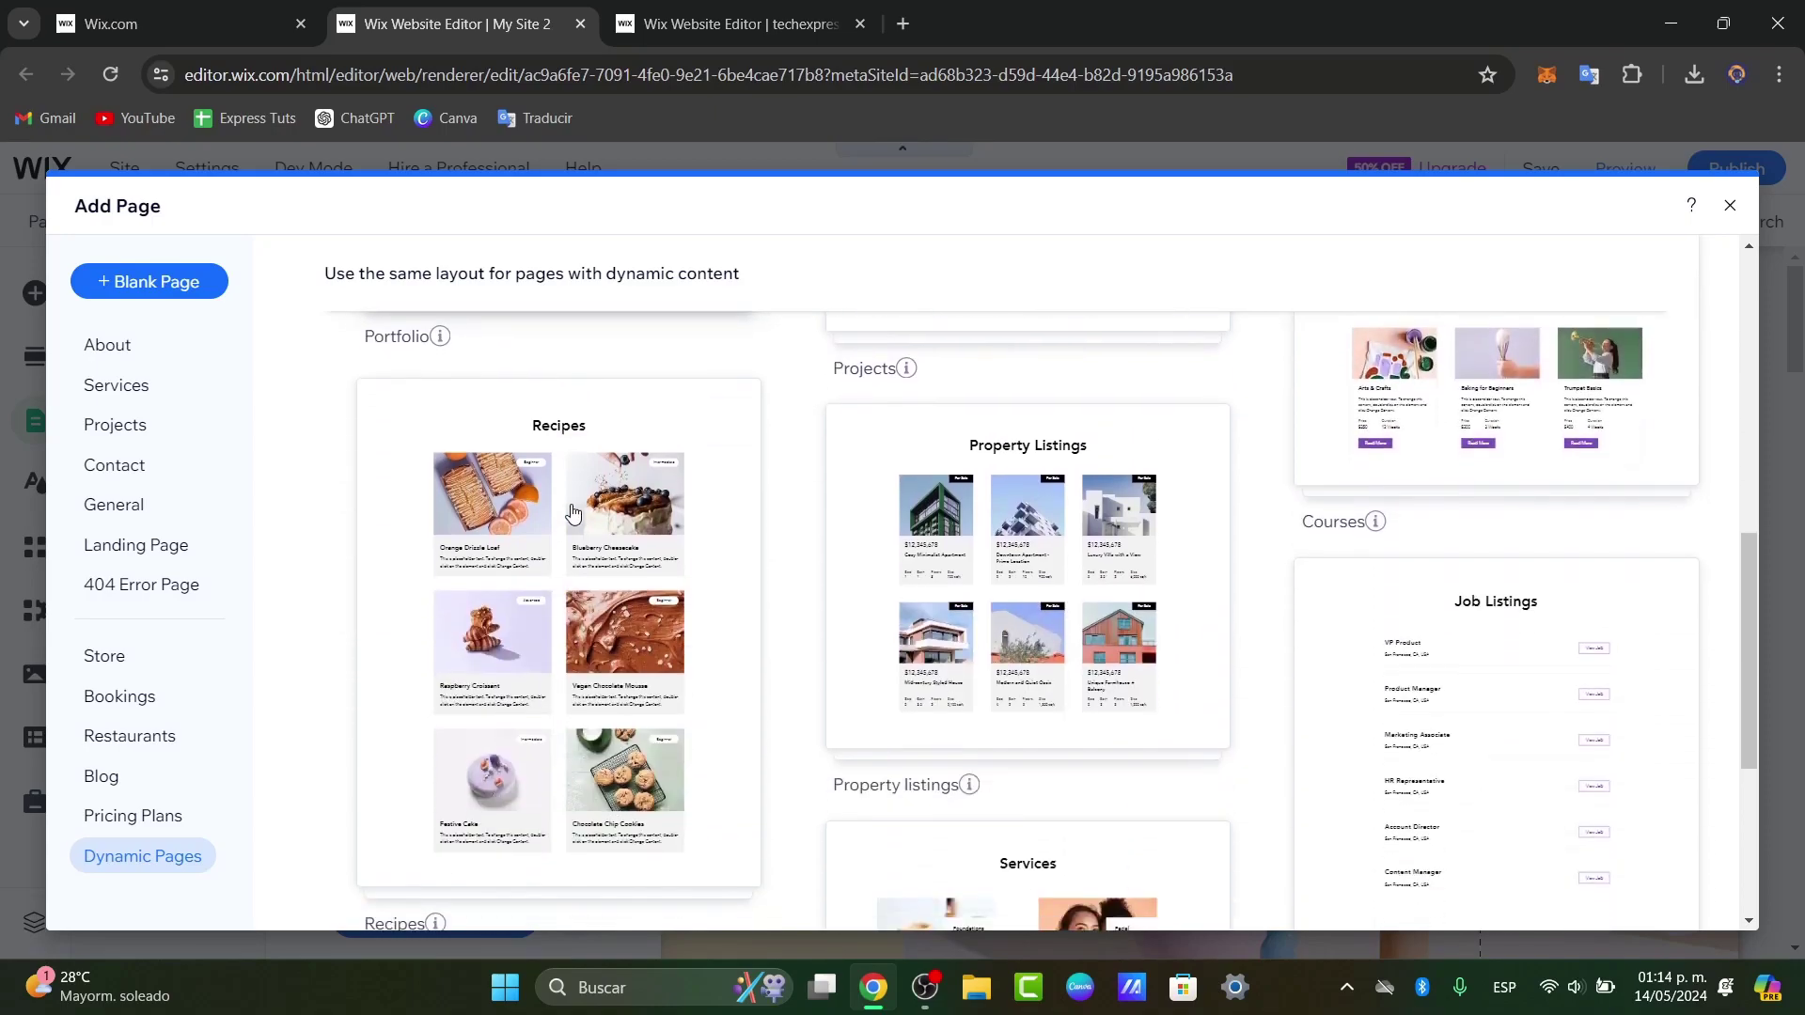
pyautogui.scroll(-4, 1150, 651)
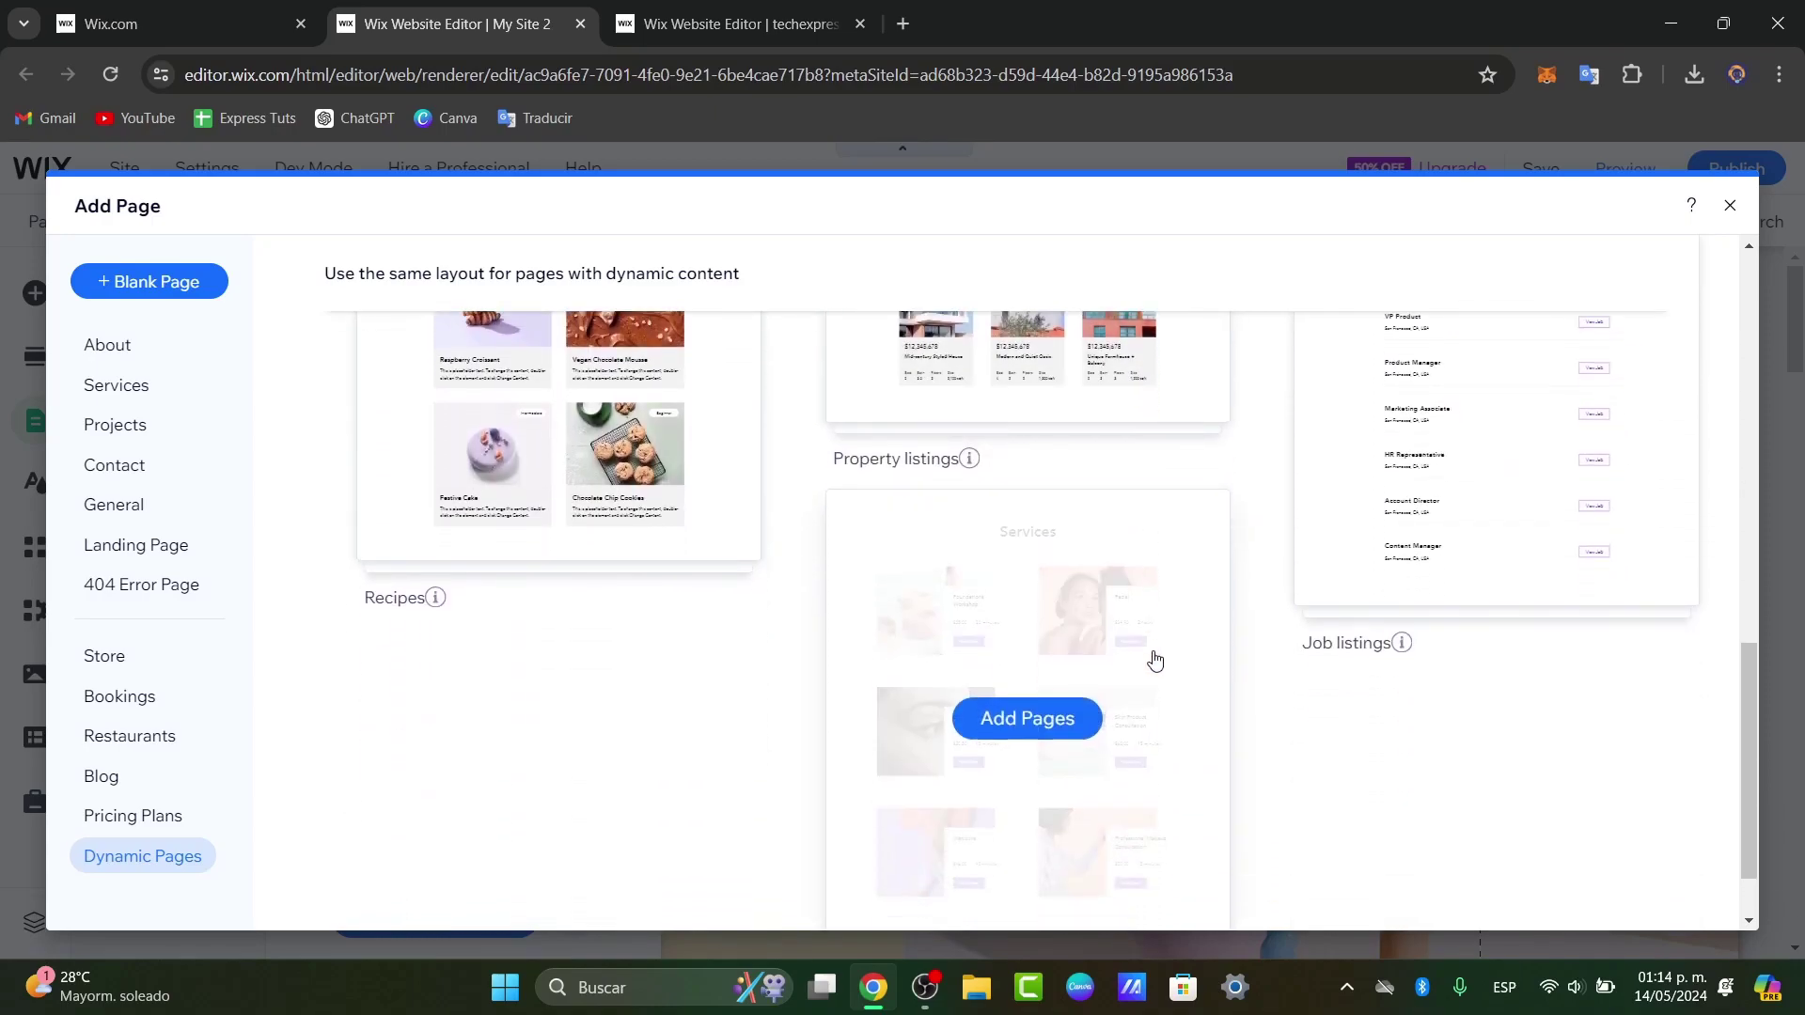
pyautogui.scroll(5, 1322, 709)
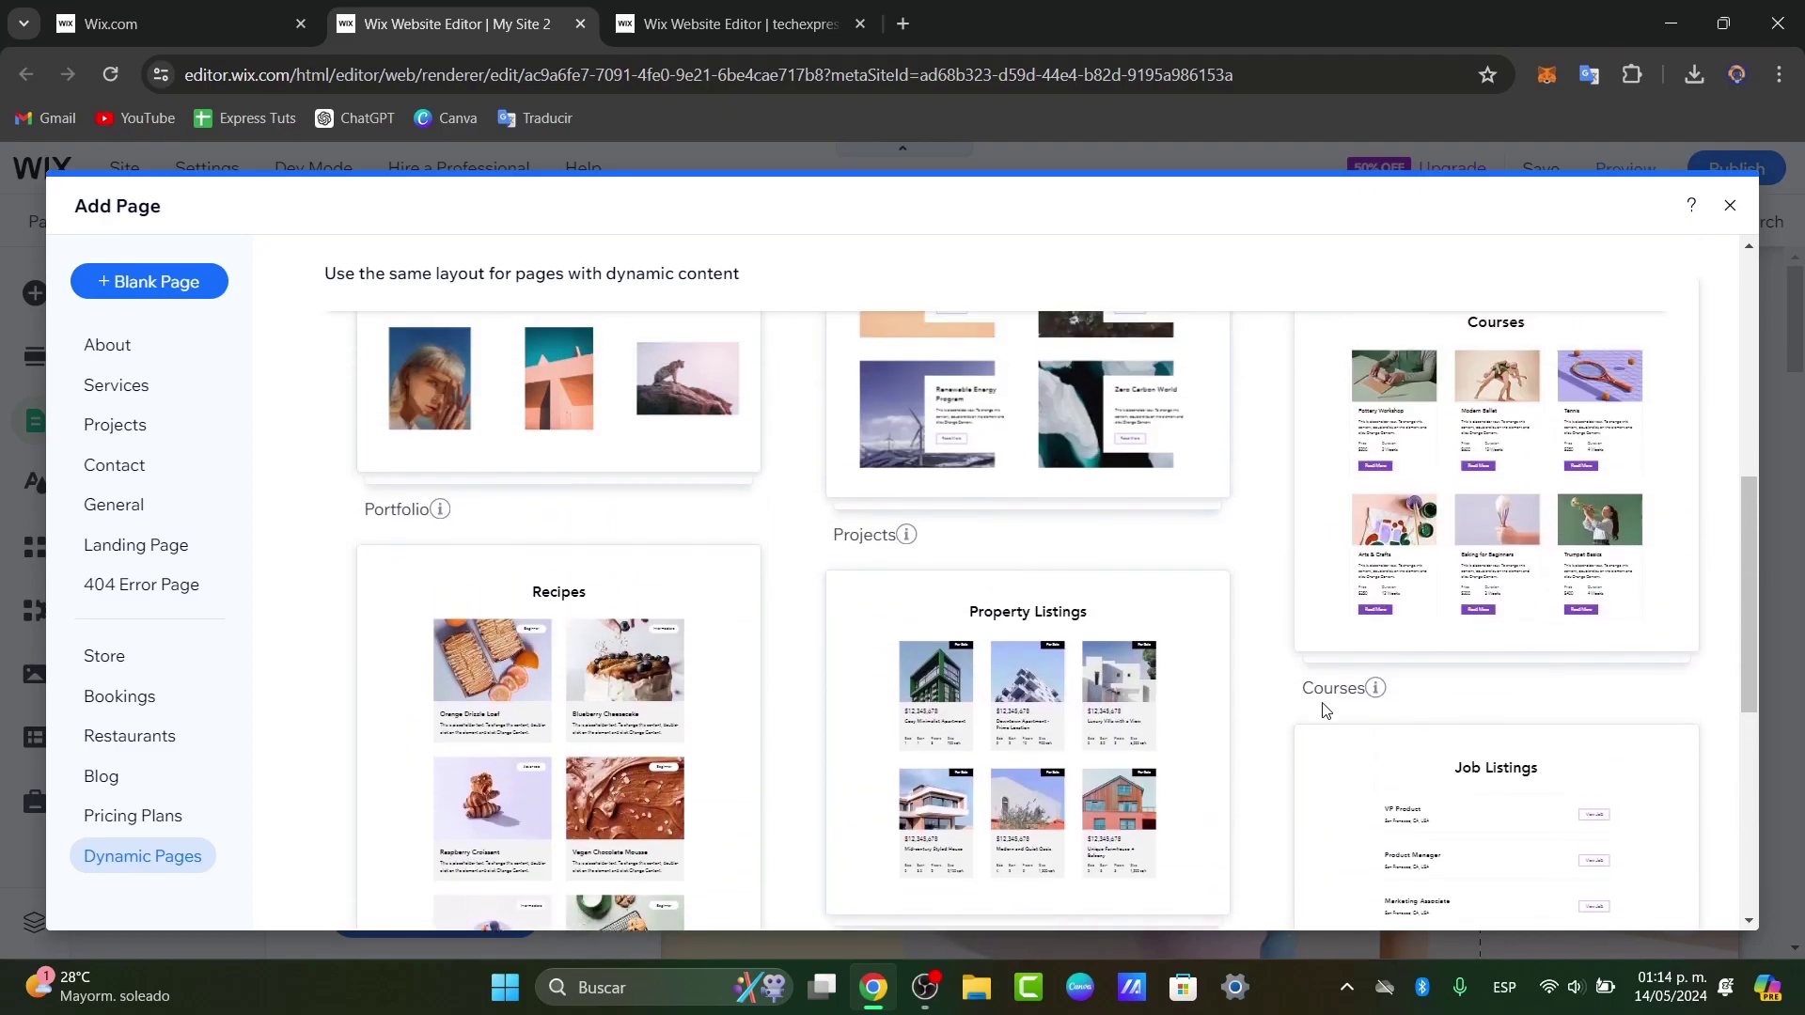
pyautogui.scroll(3, 1325, 709)
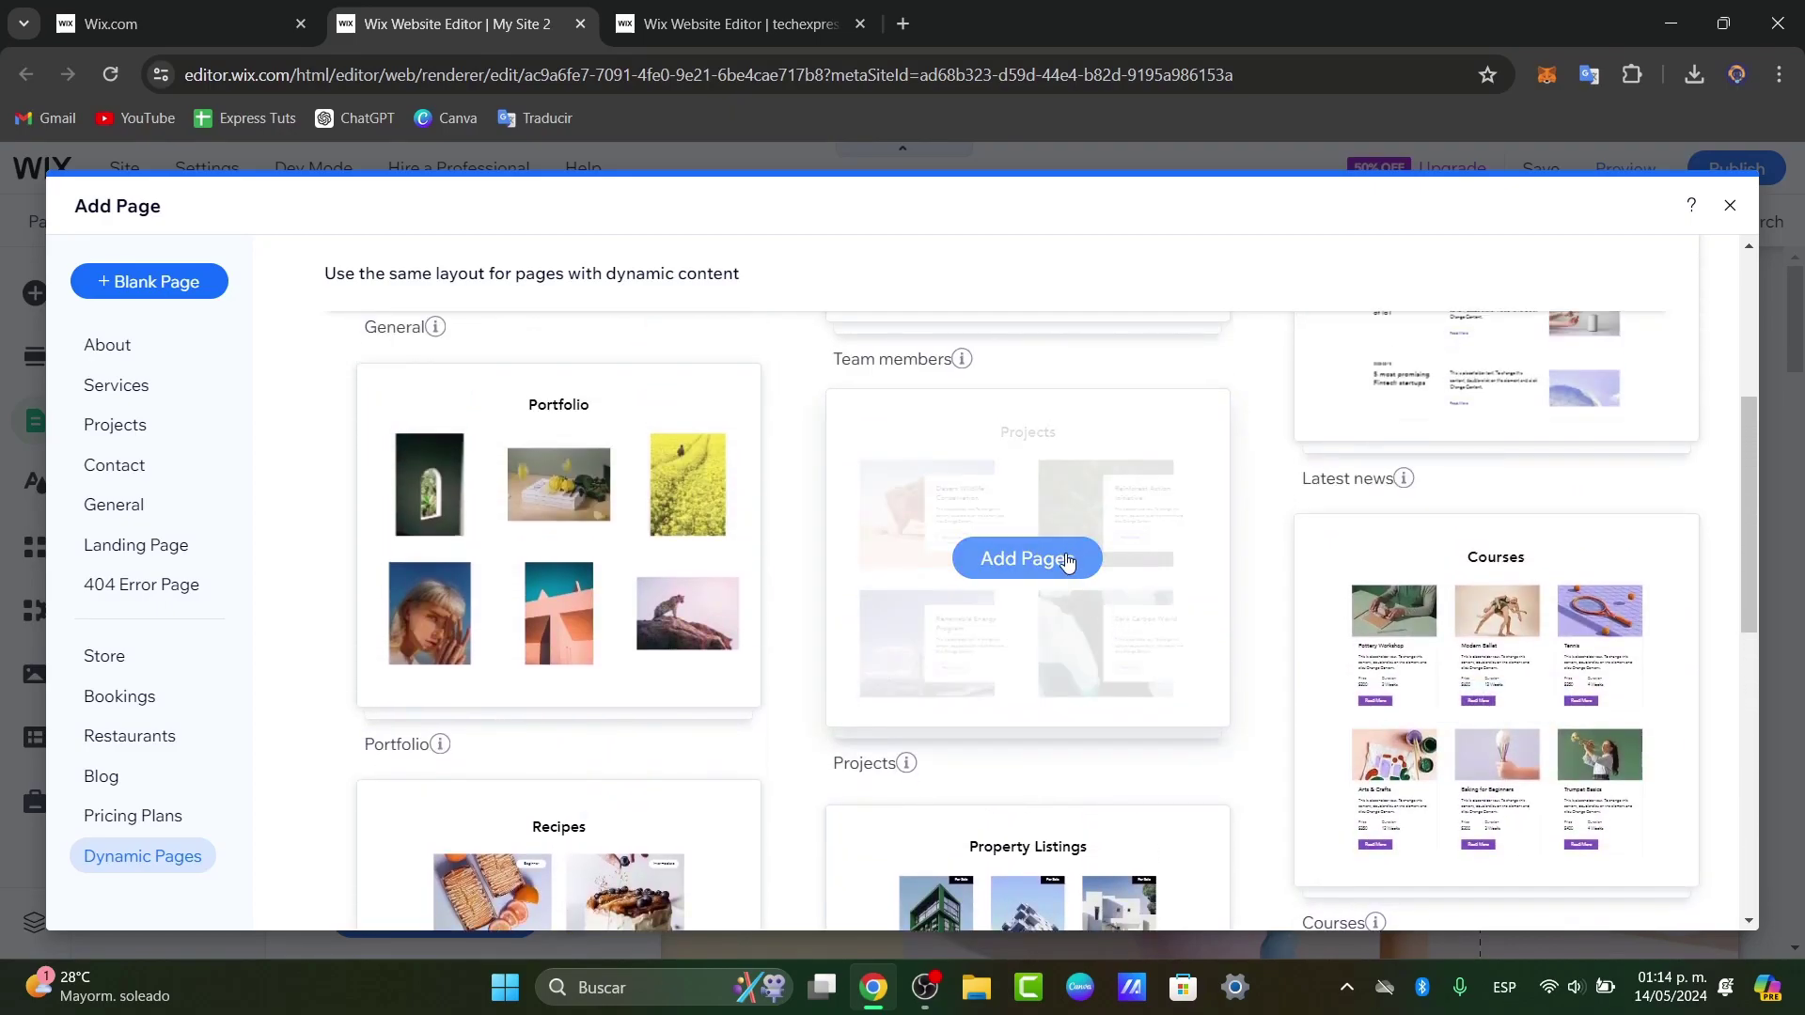
# - Add the Projects dynamic pages preset, dismiss the Mirror item order tip, and close the CMS panel
pyautogui.click(1067, 560)
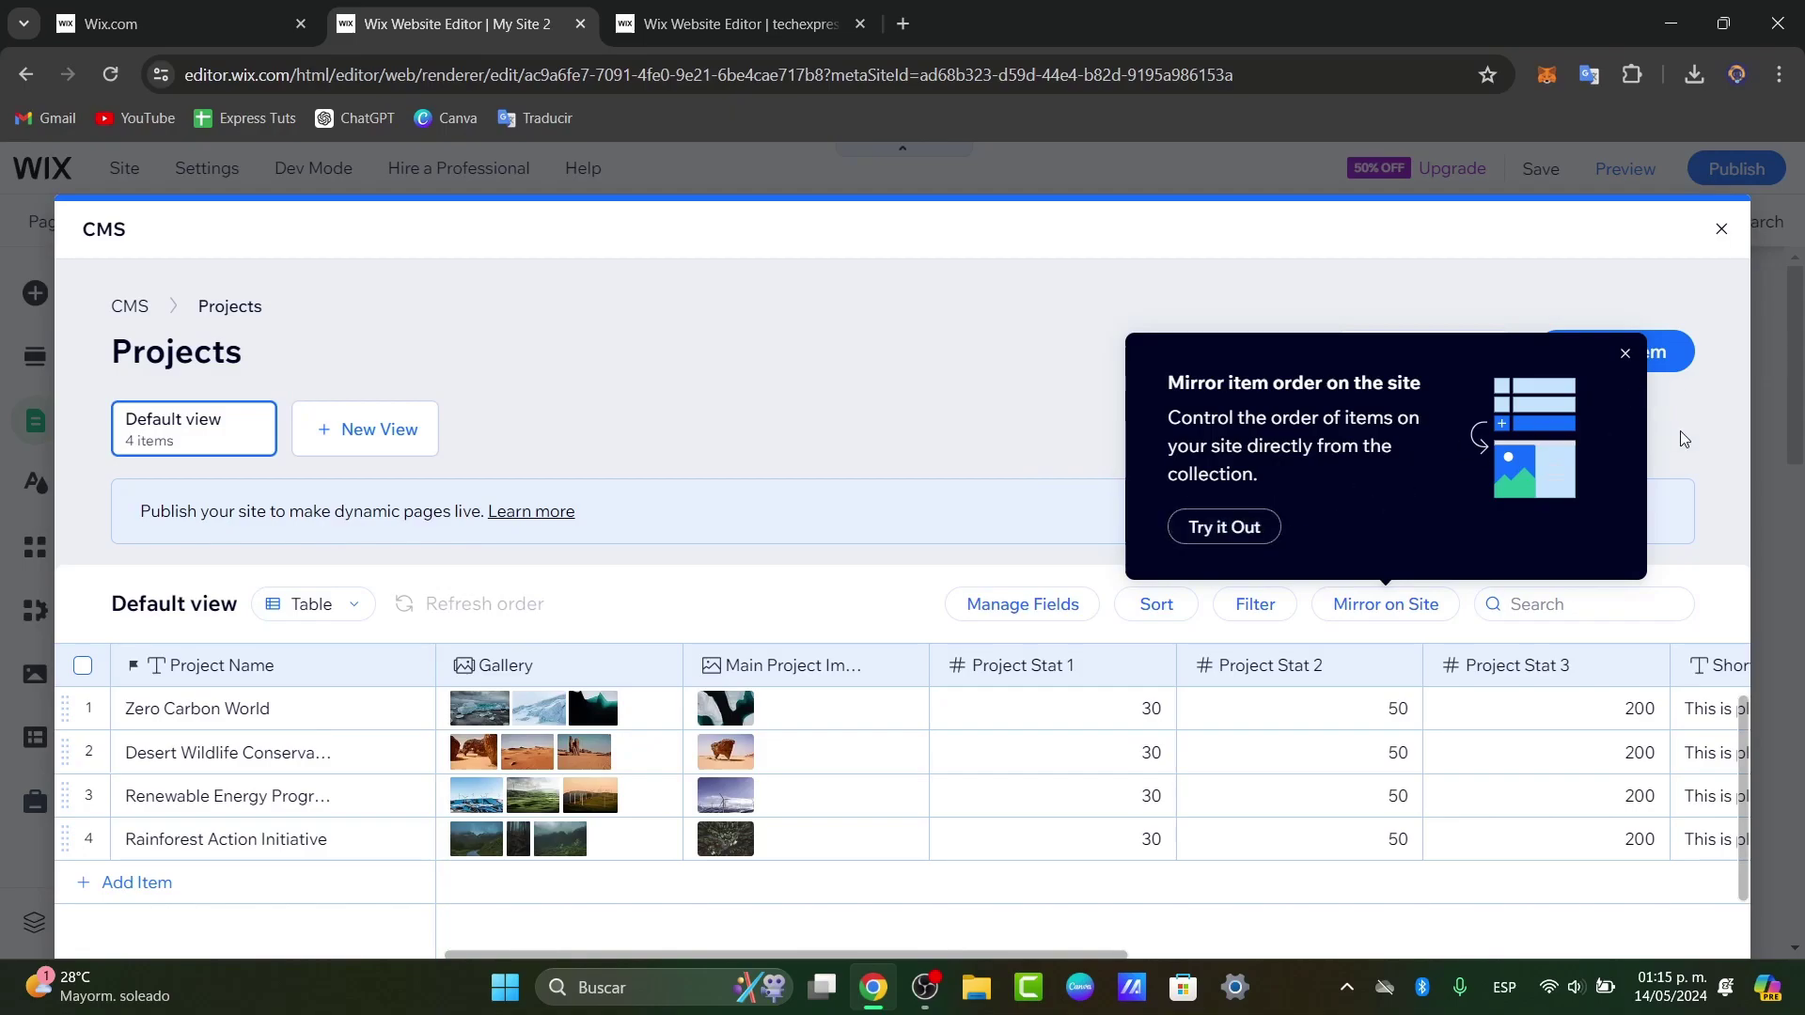
pyautogui.click(1624, 355)
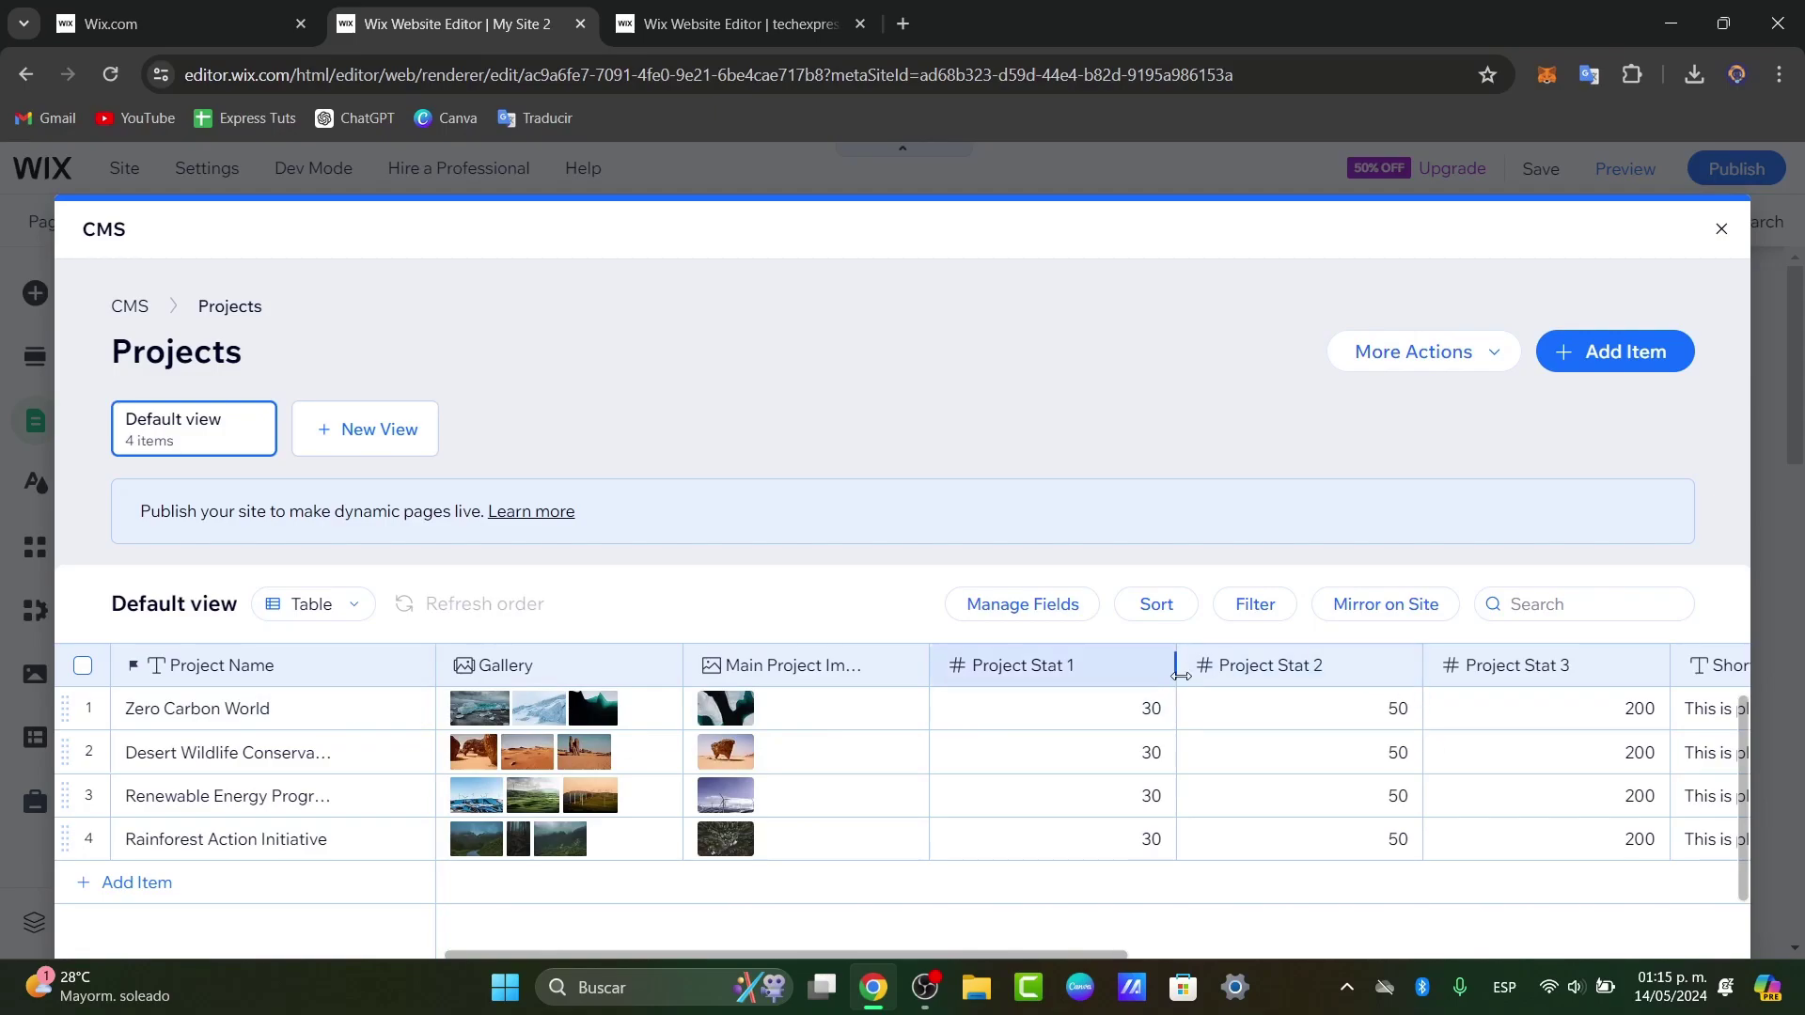
pyautogui.click(1722, 230)
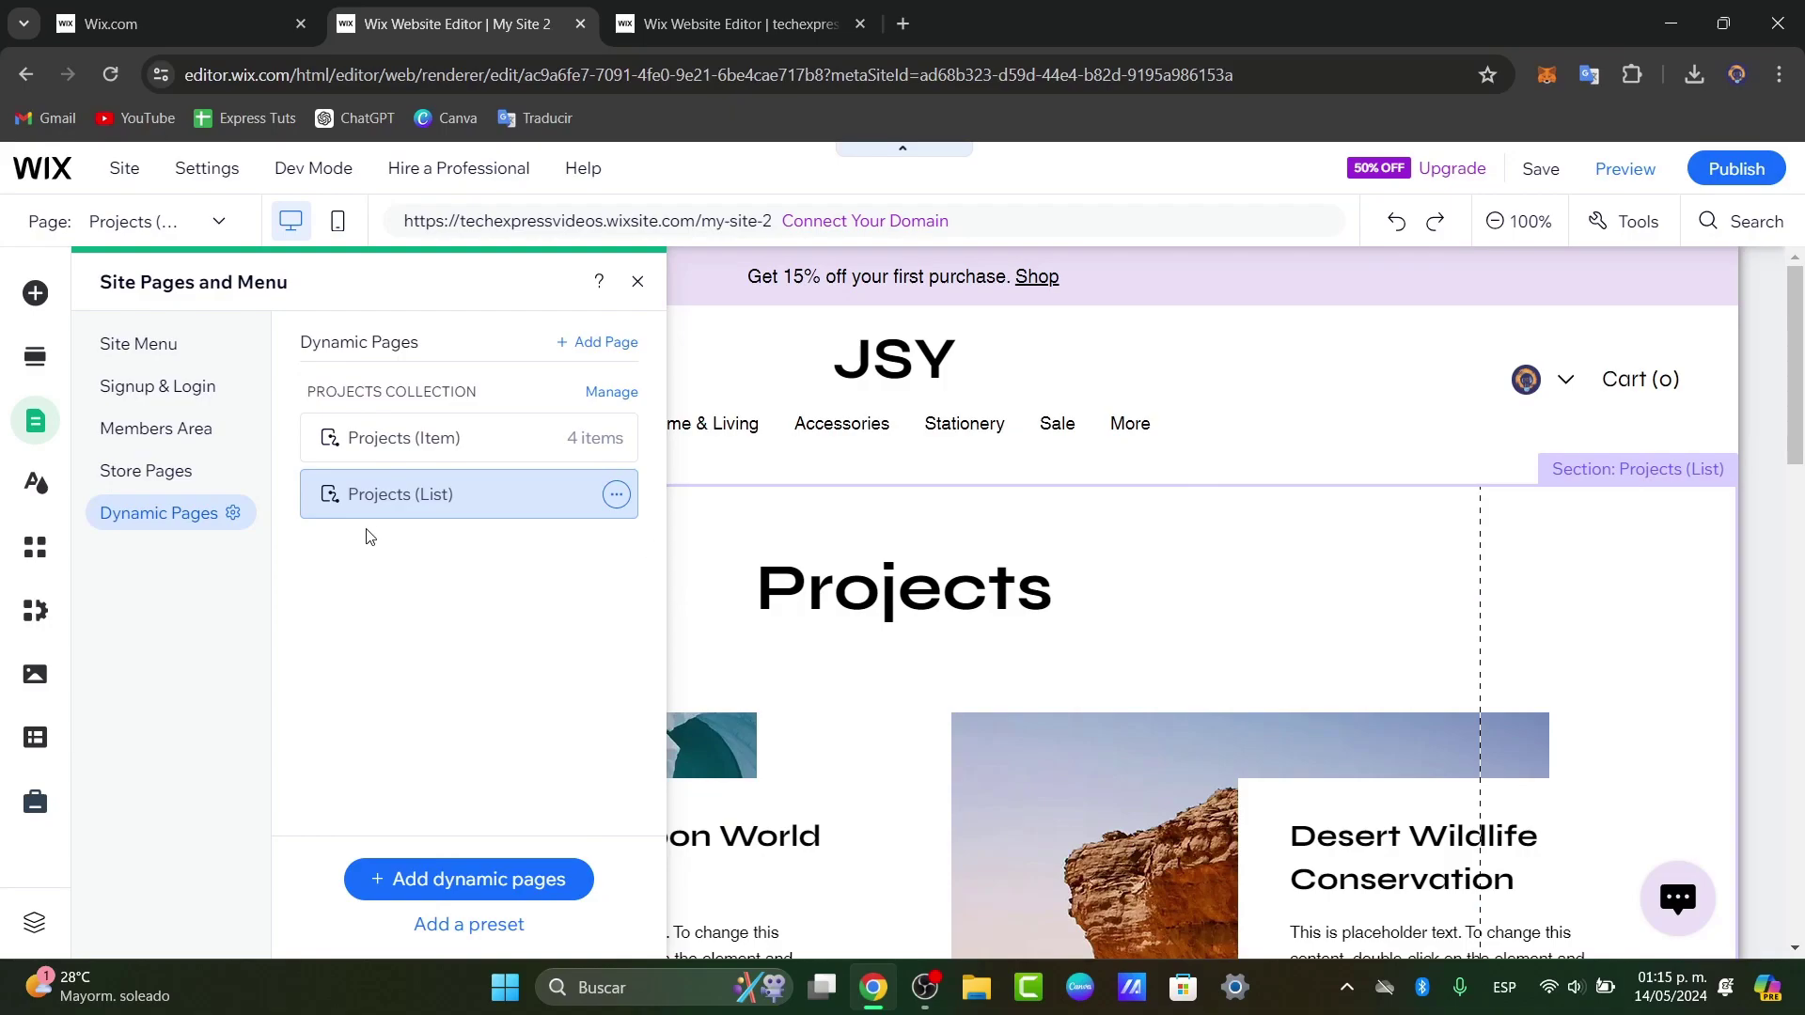
# - Add a dynamic Item page for the Projects collection to the site
pyautogui.click(234, 514)
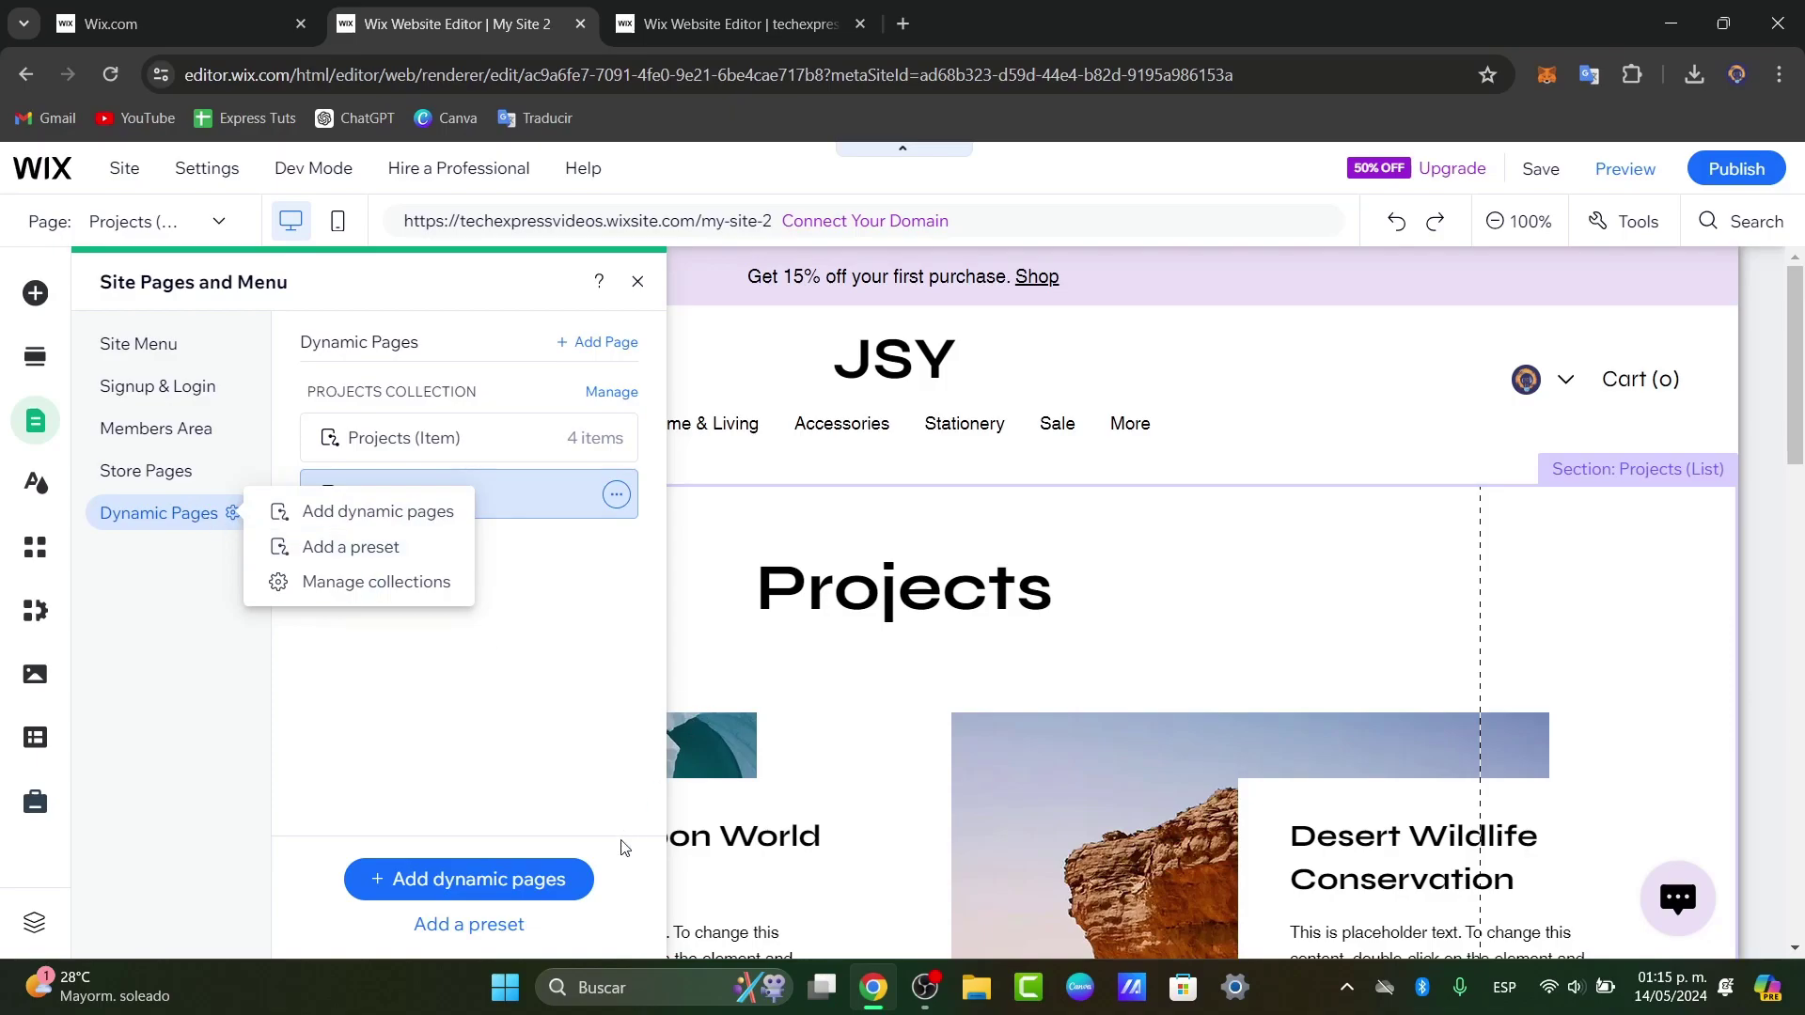
pyautogui.click(545, 888)
pyautogui.click(564, 886)
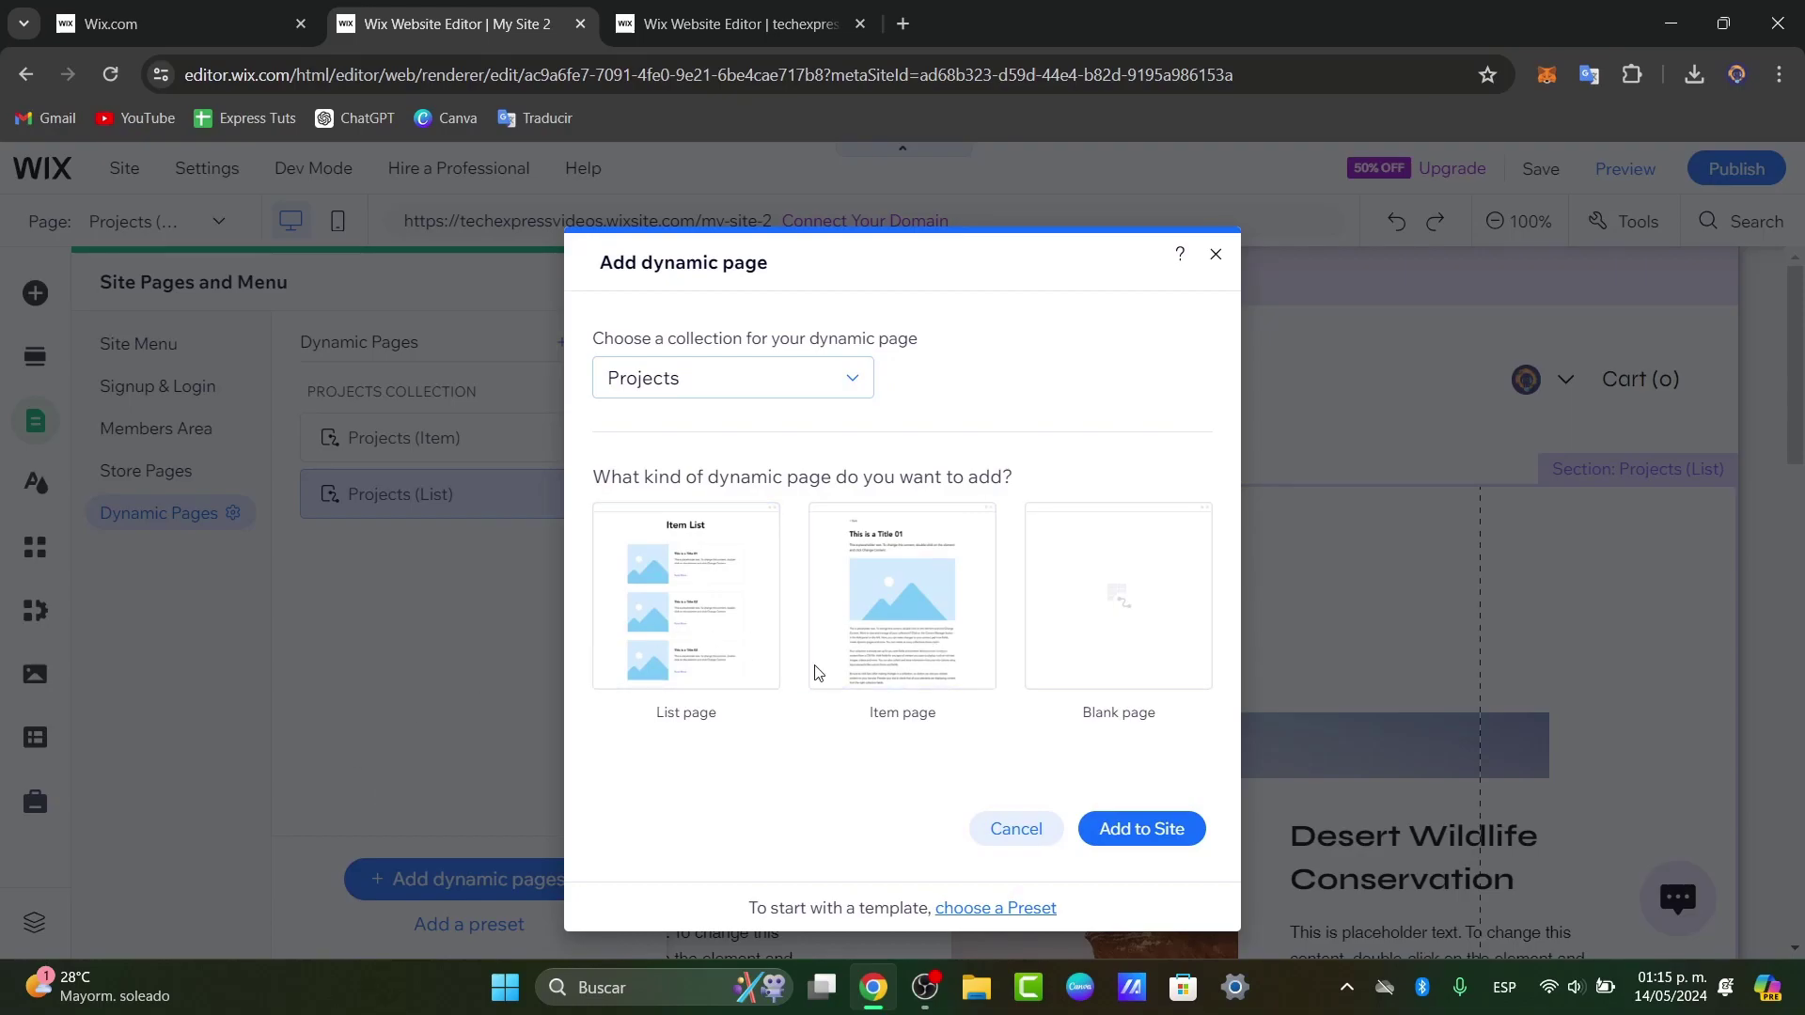
pyautogui.click(956, 684)
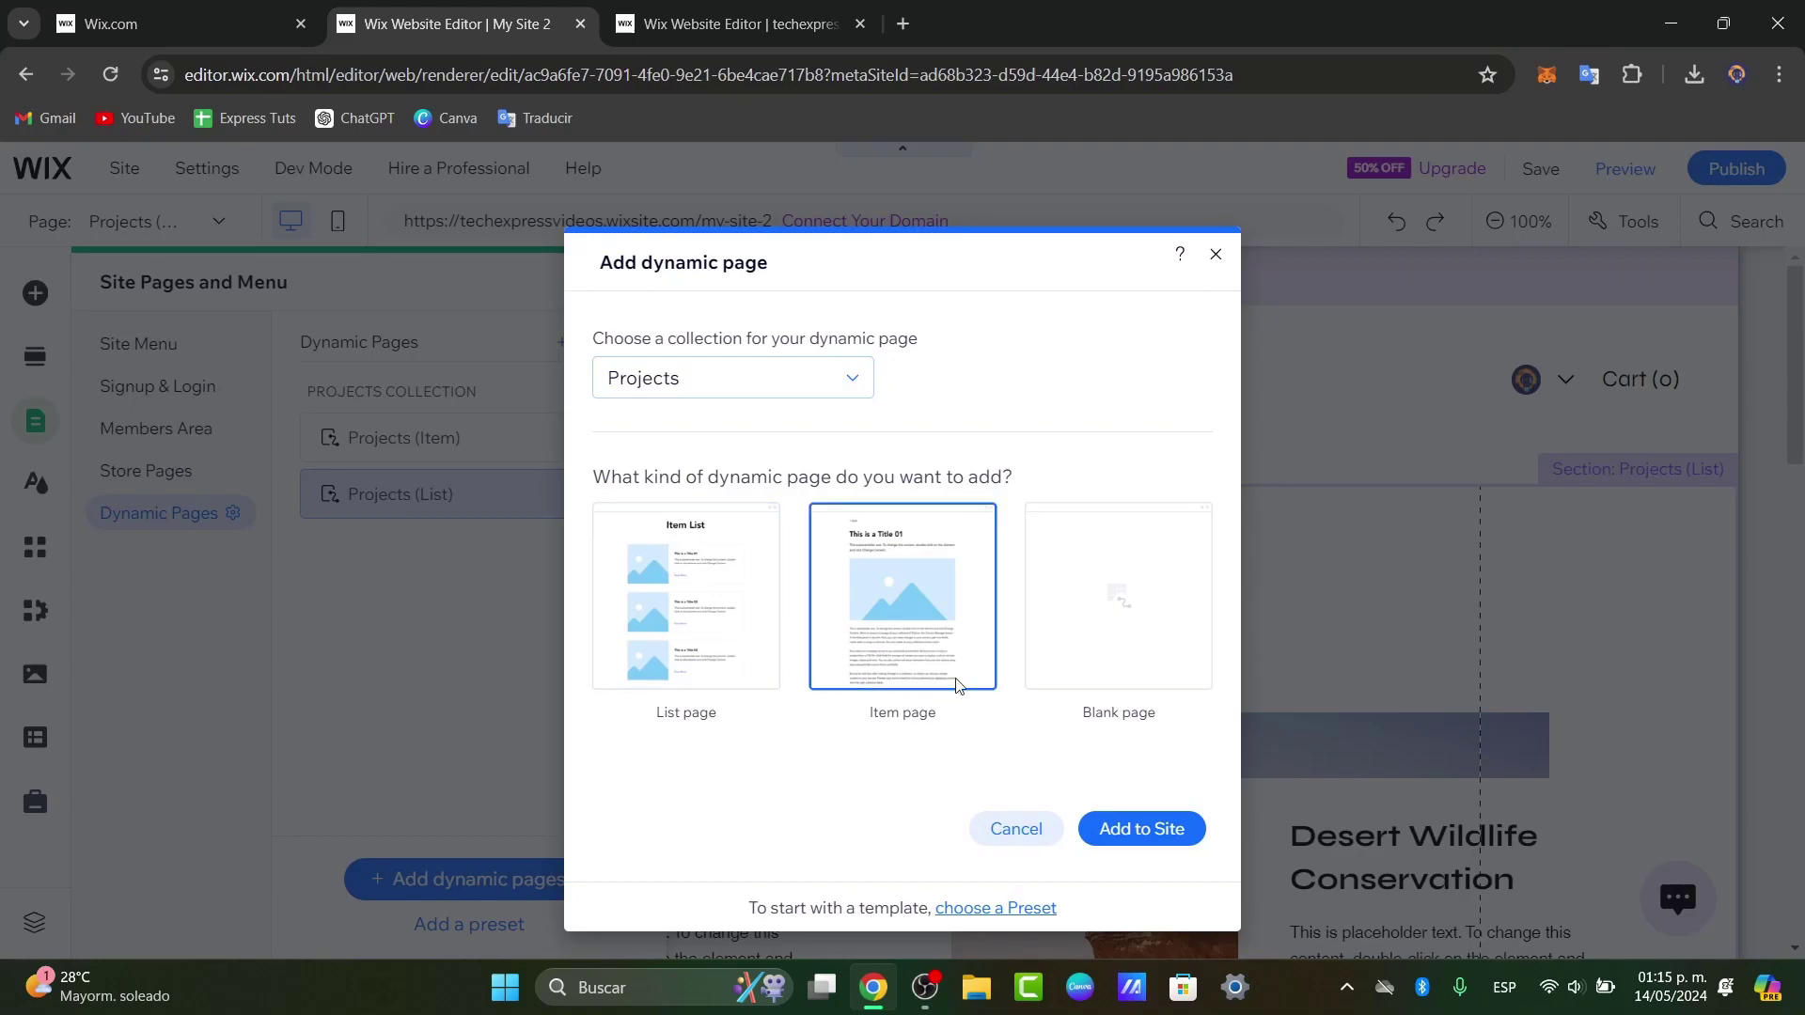
pyautogui.click(1186, 833)
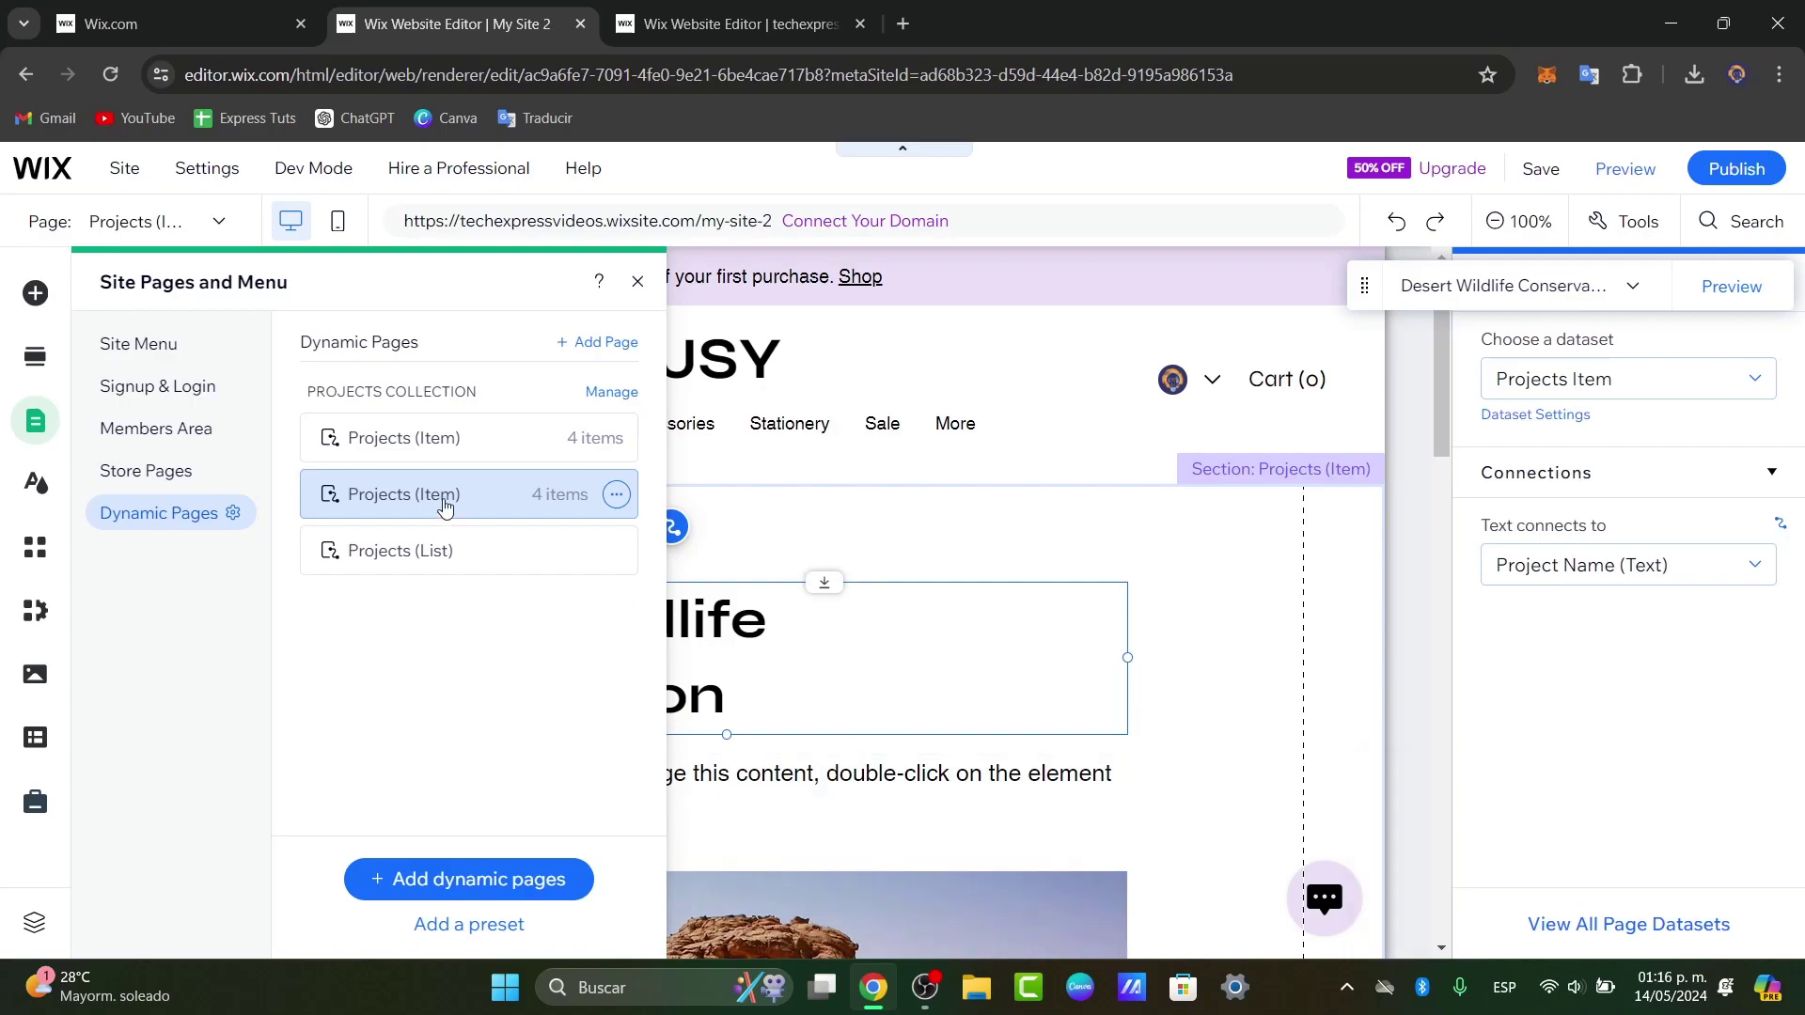
# - Open the Desert Wildlife Conservation project's CMS item from the item page section
pyautogui.click(1393, 671)
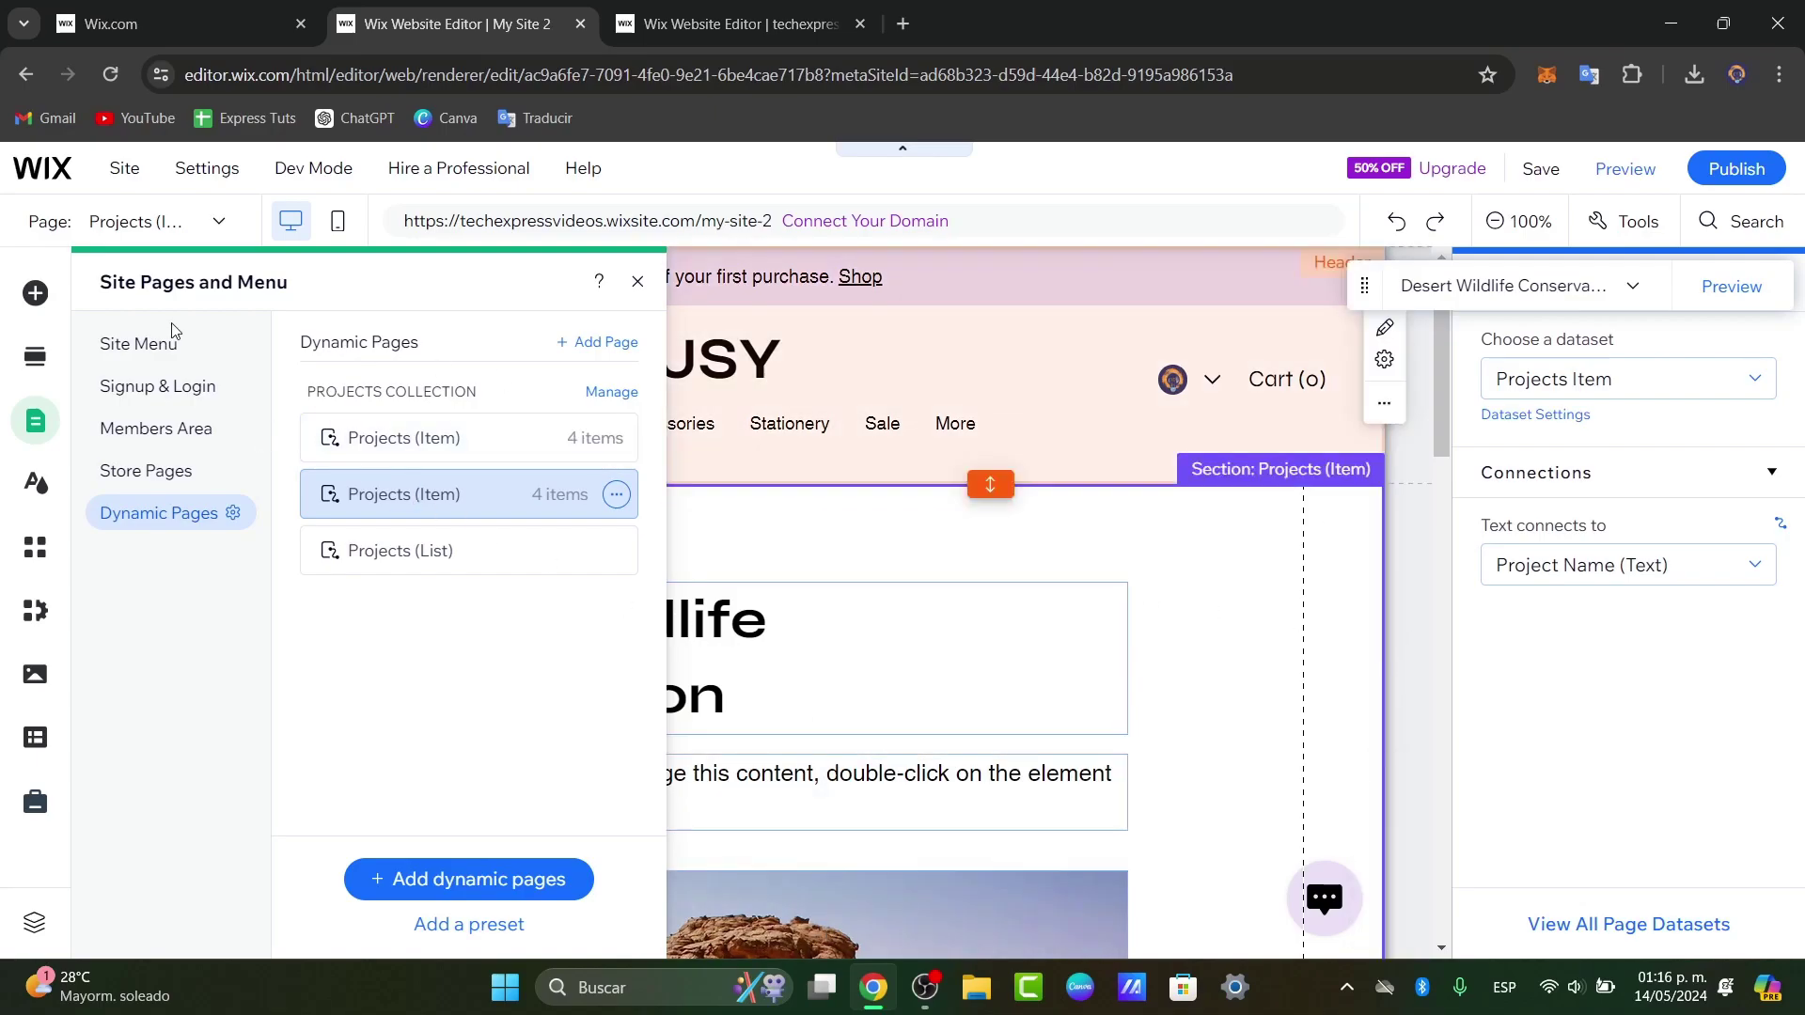
pyautogui.click(37, 295)
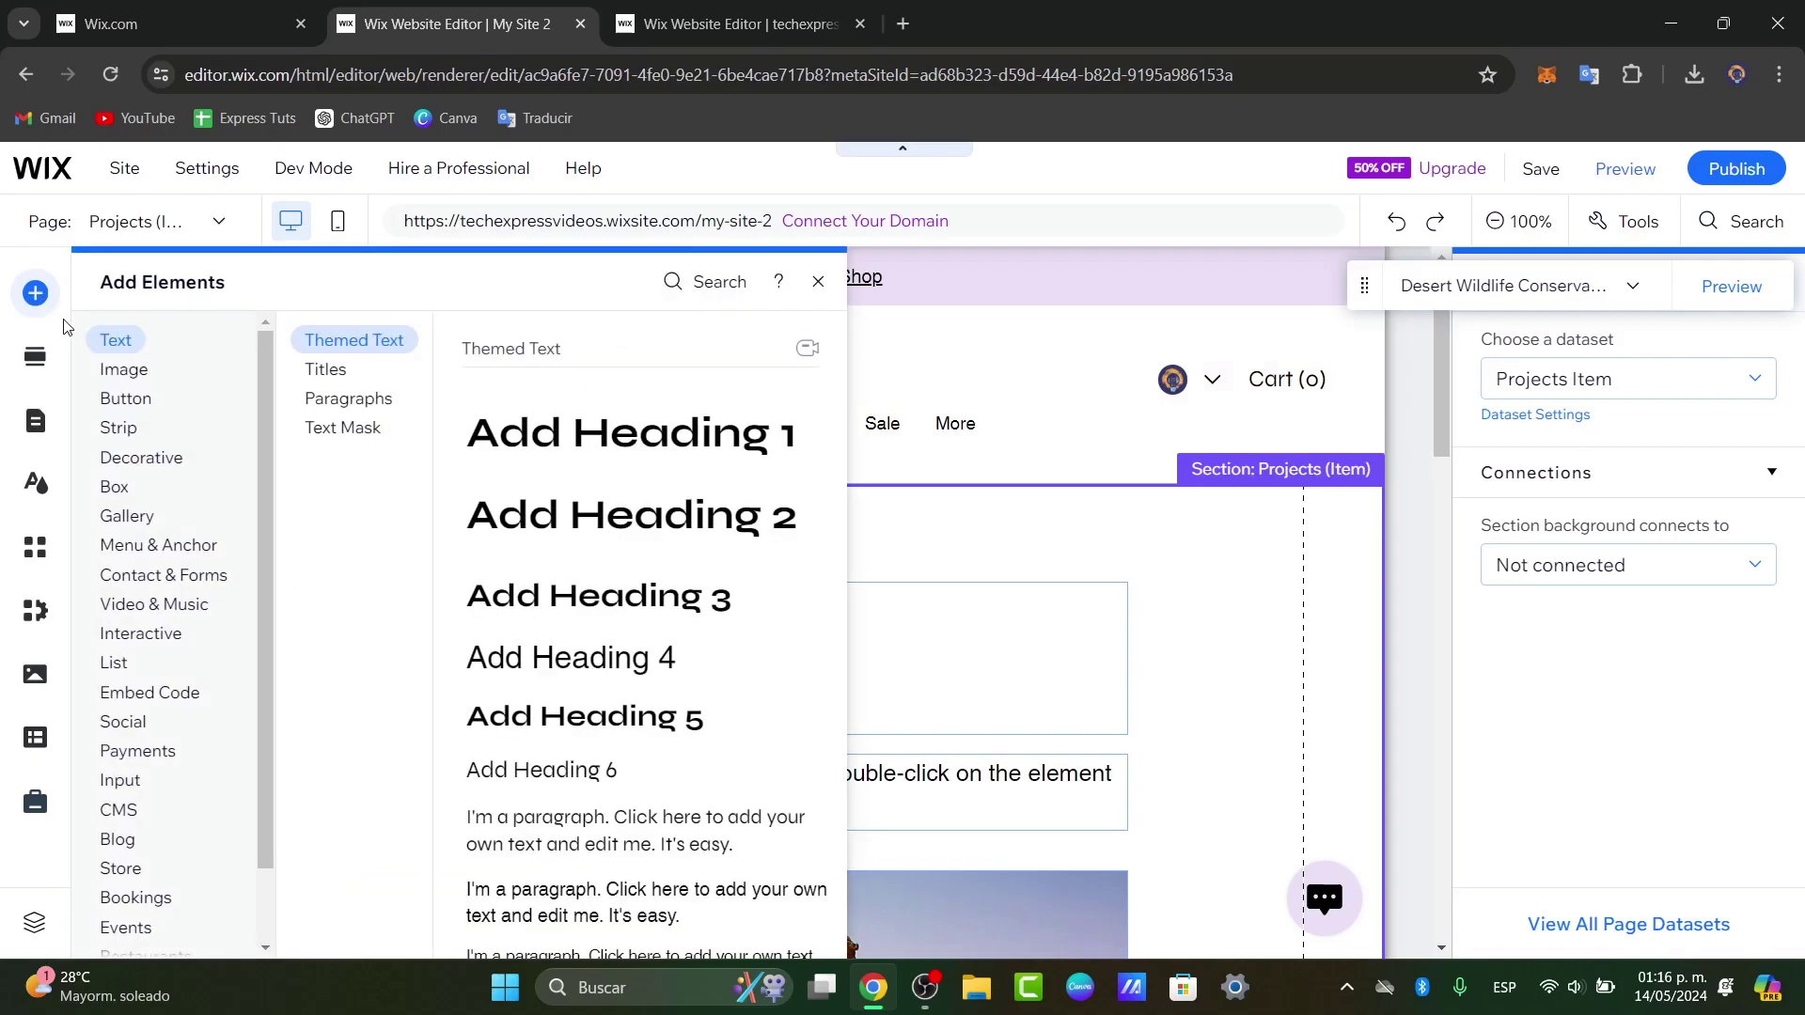
pyautogui.doubleClick(1169, 564)
pyautogui.scroll(-5, 1169, 580)
pyautogui.scroll(15, 1170, 577)
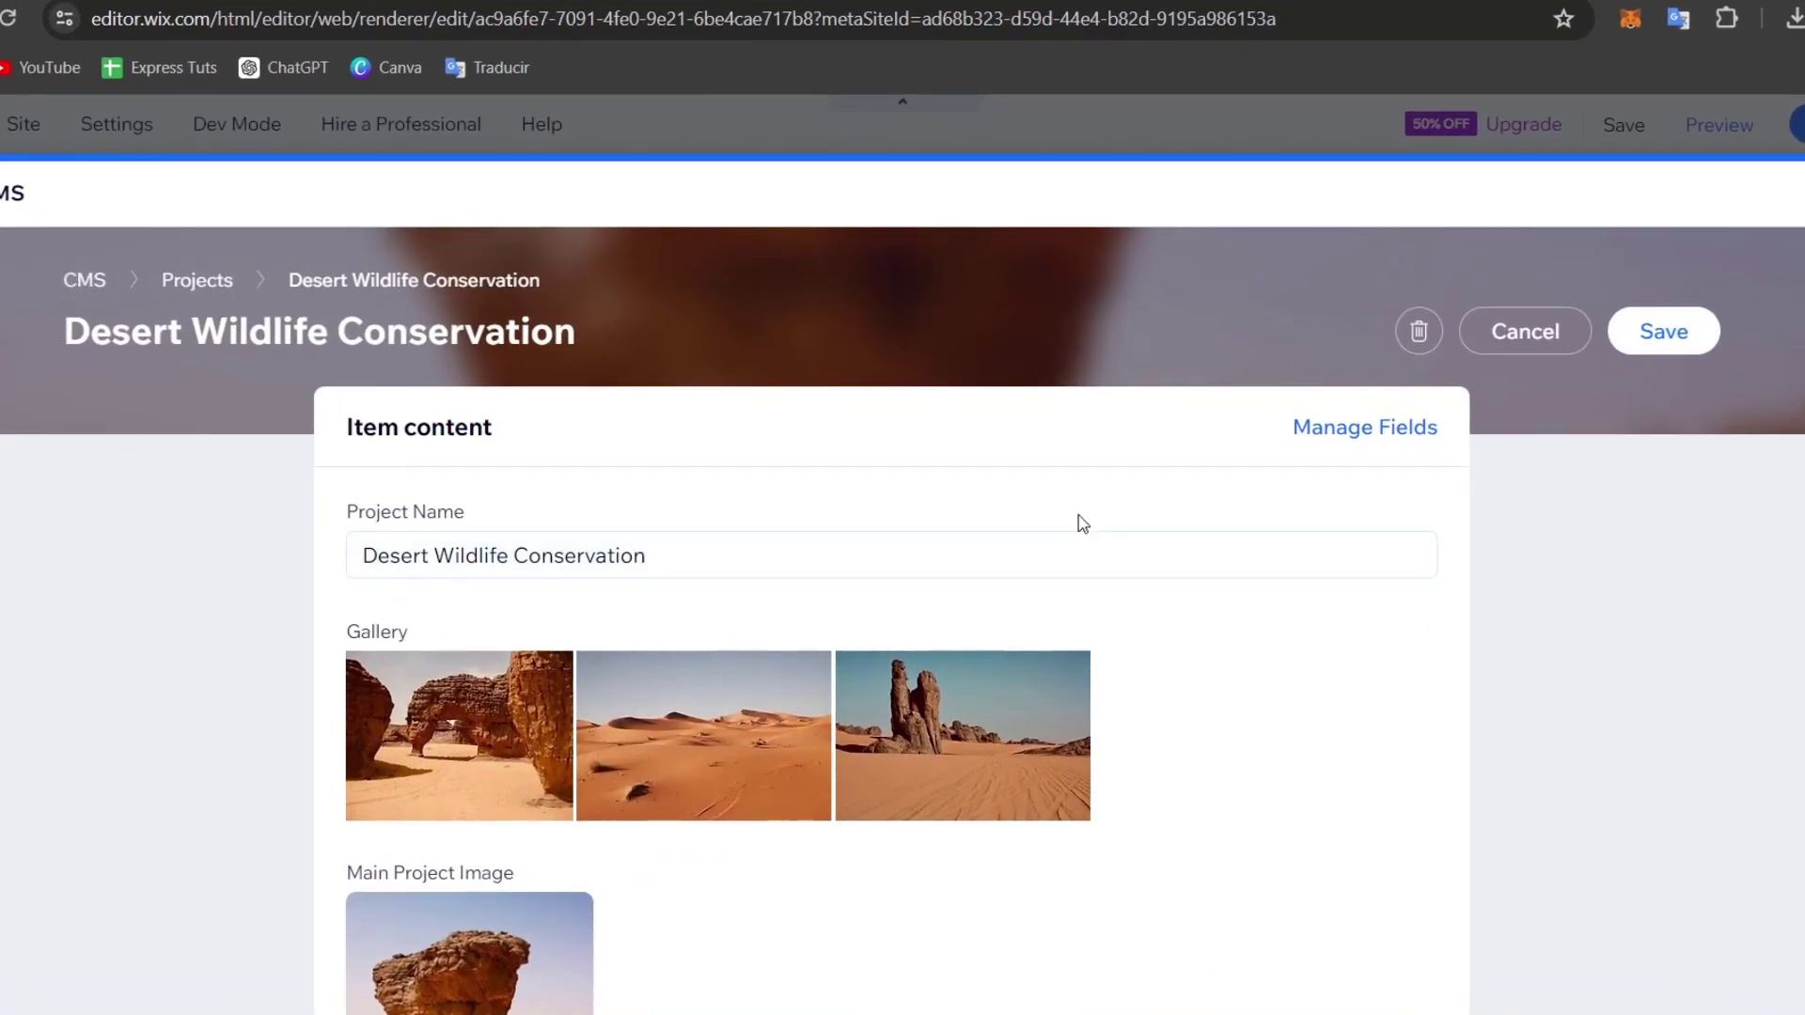
# - Reorder the Desert Wildlife Conservation gallery so the rock-pillar photo comes first
pyautogui.scroll(-10, 1081, 522)
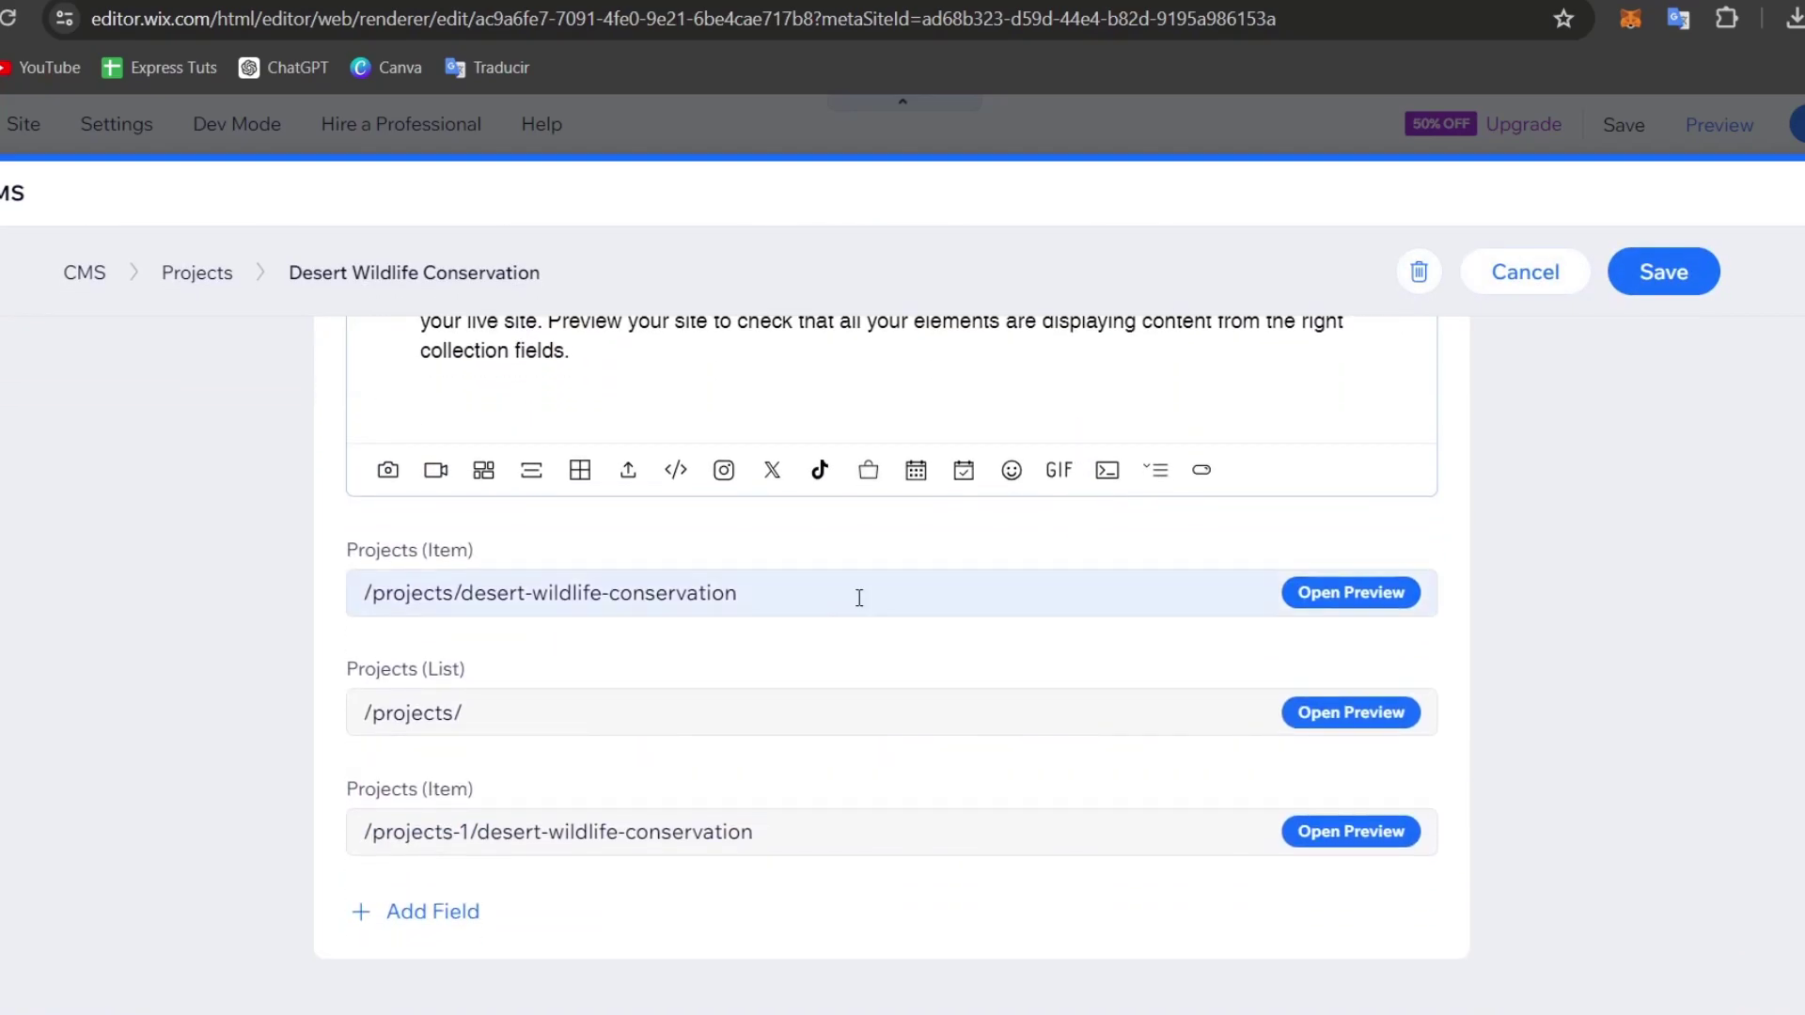
pyautogui.scroll(10, 939, 725)
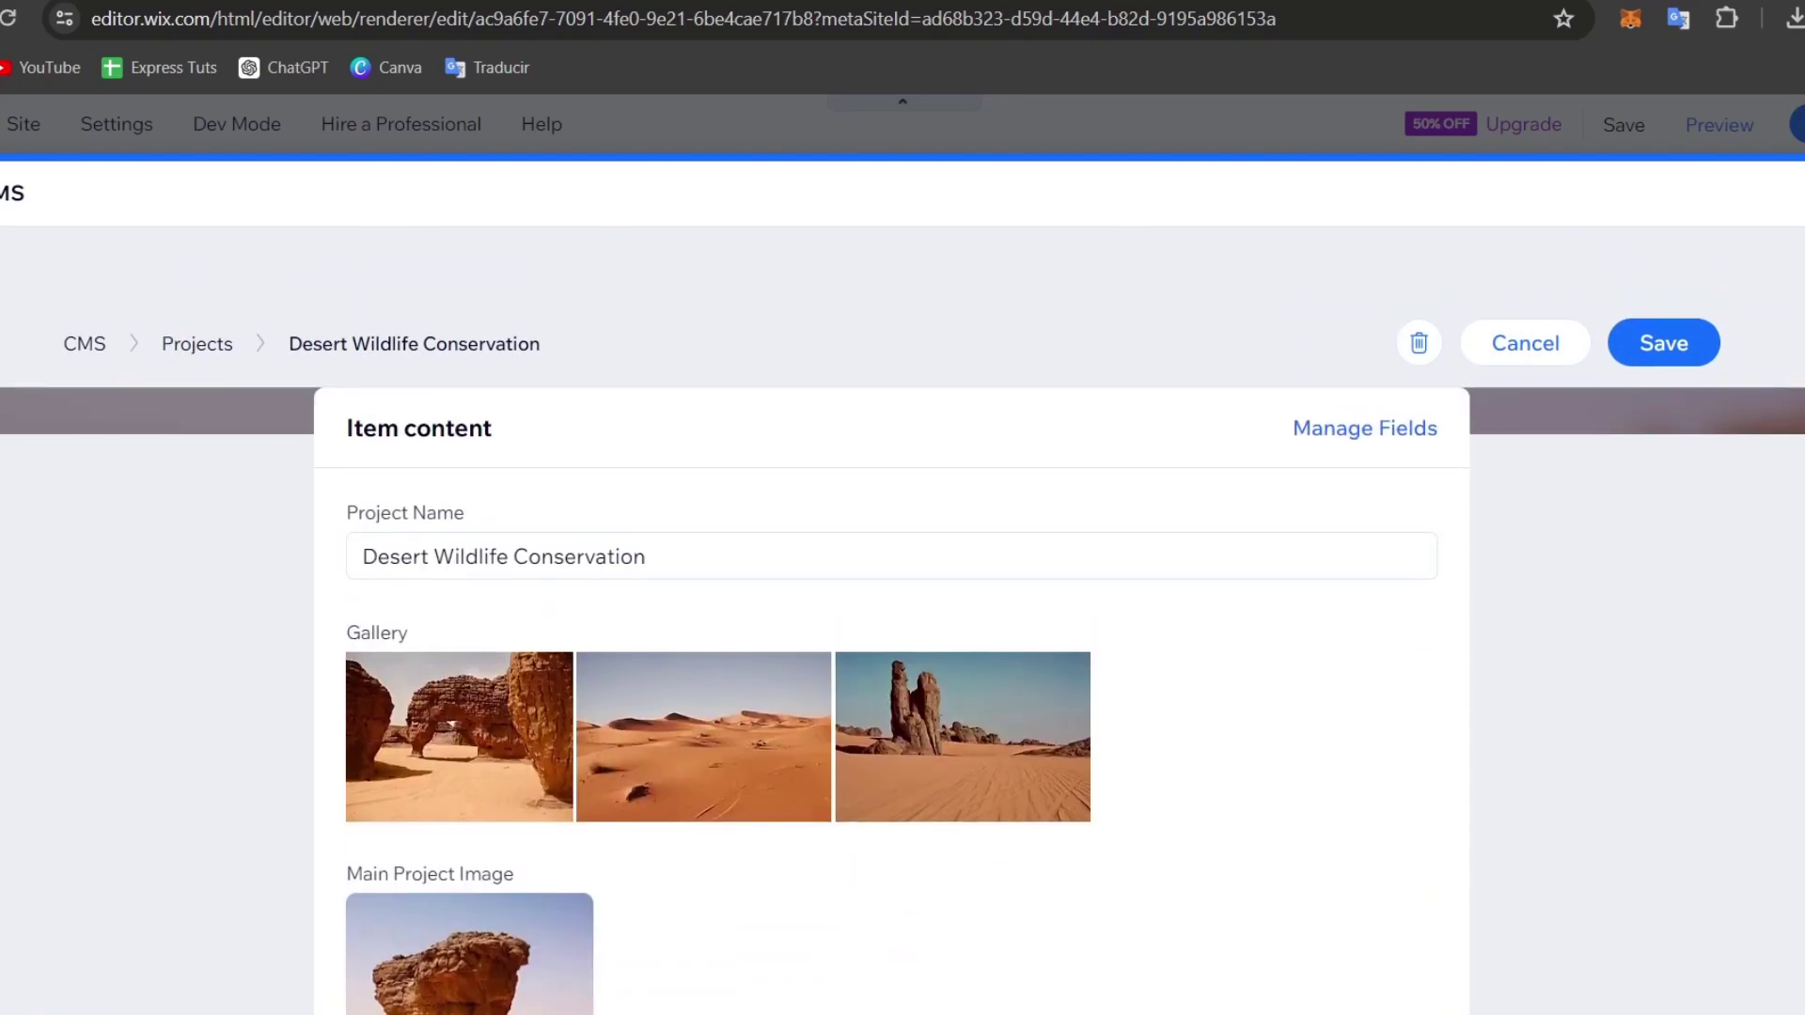
pyautogui.moveTo(938, 731)
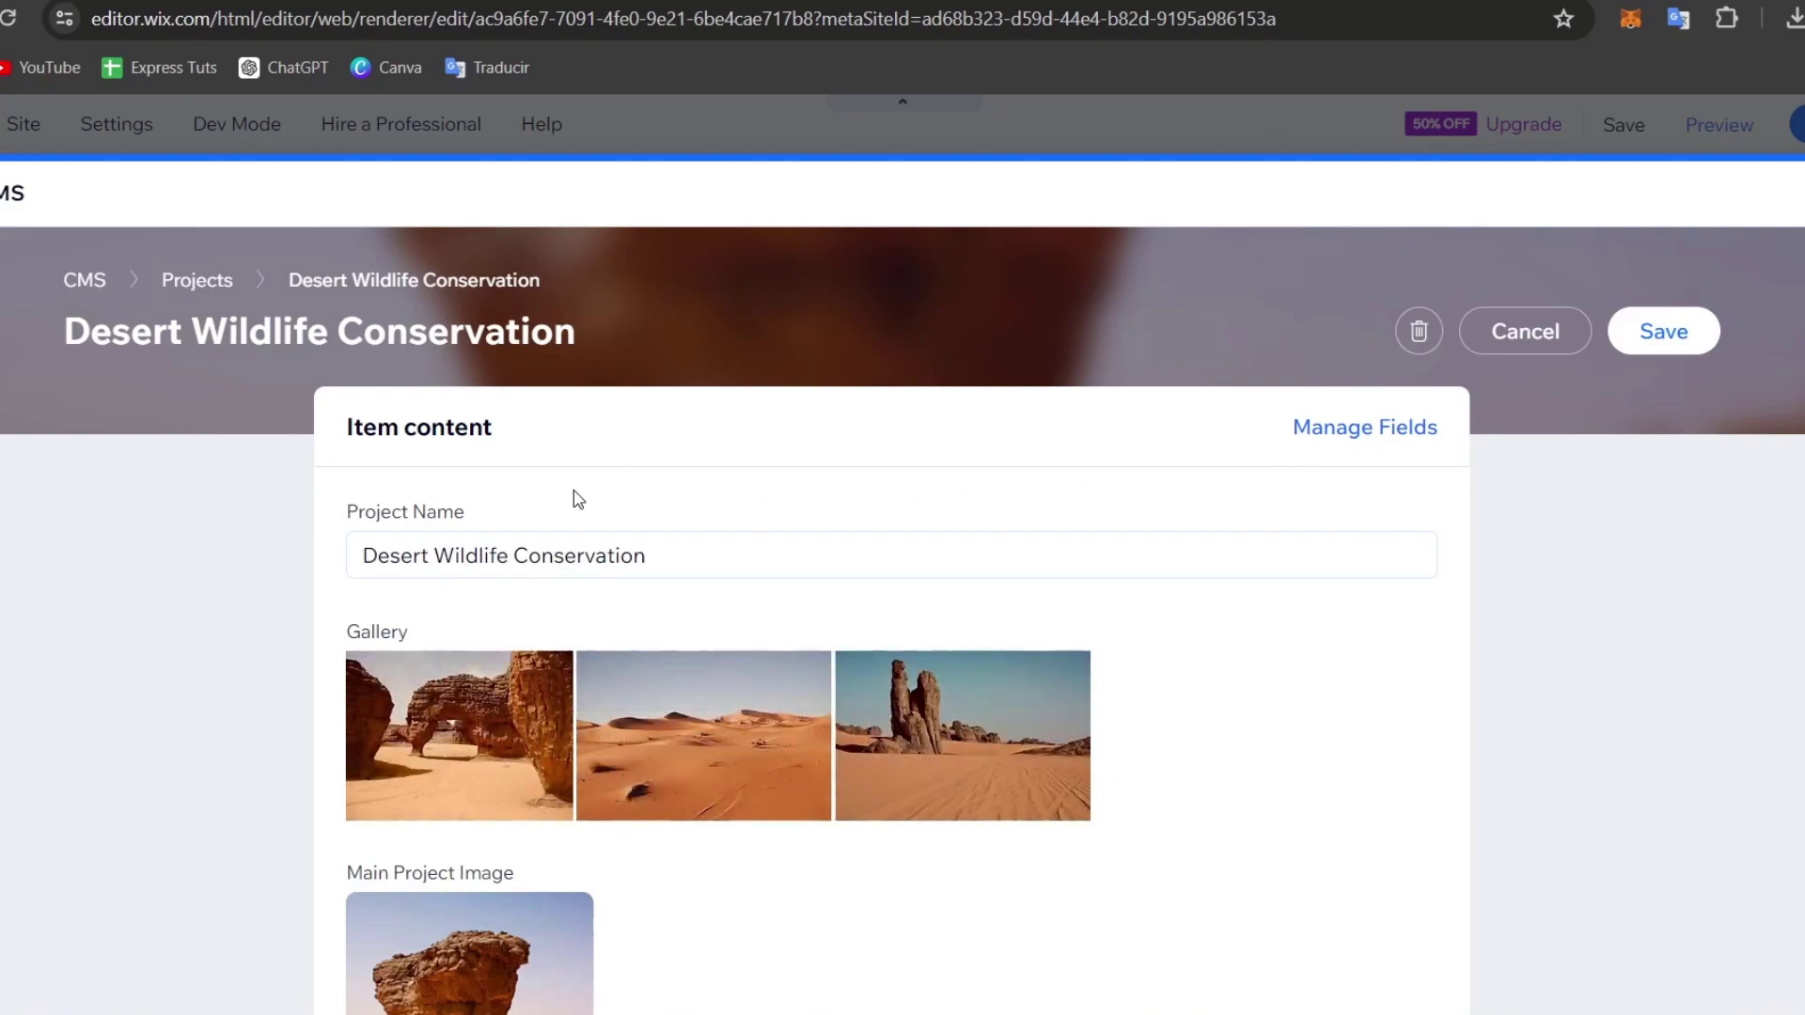
pyautogui.scroll(-2, 495, 476)
pyautogui.scroll(2, 843, 475)
pyautogui.tripleClick(729, 552)
pyautogui.scroll(-2, 729, 552)
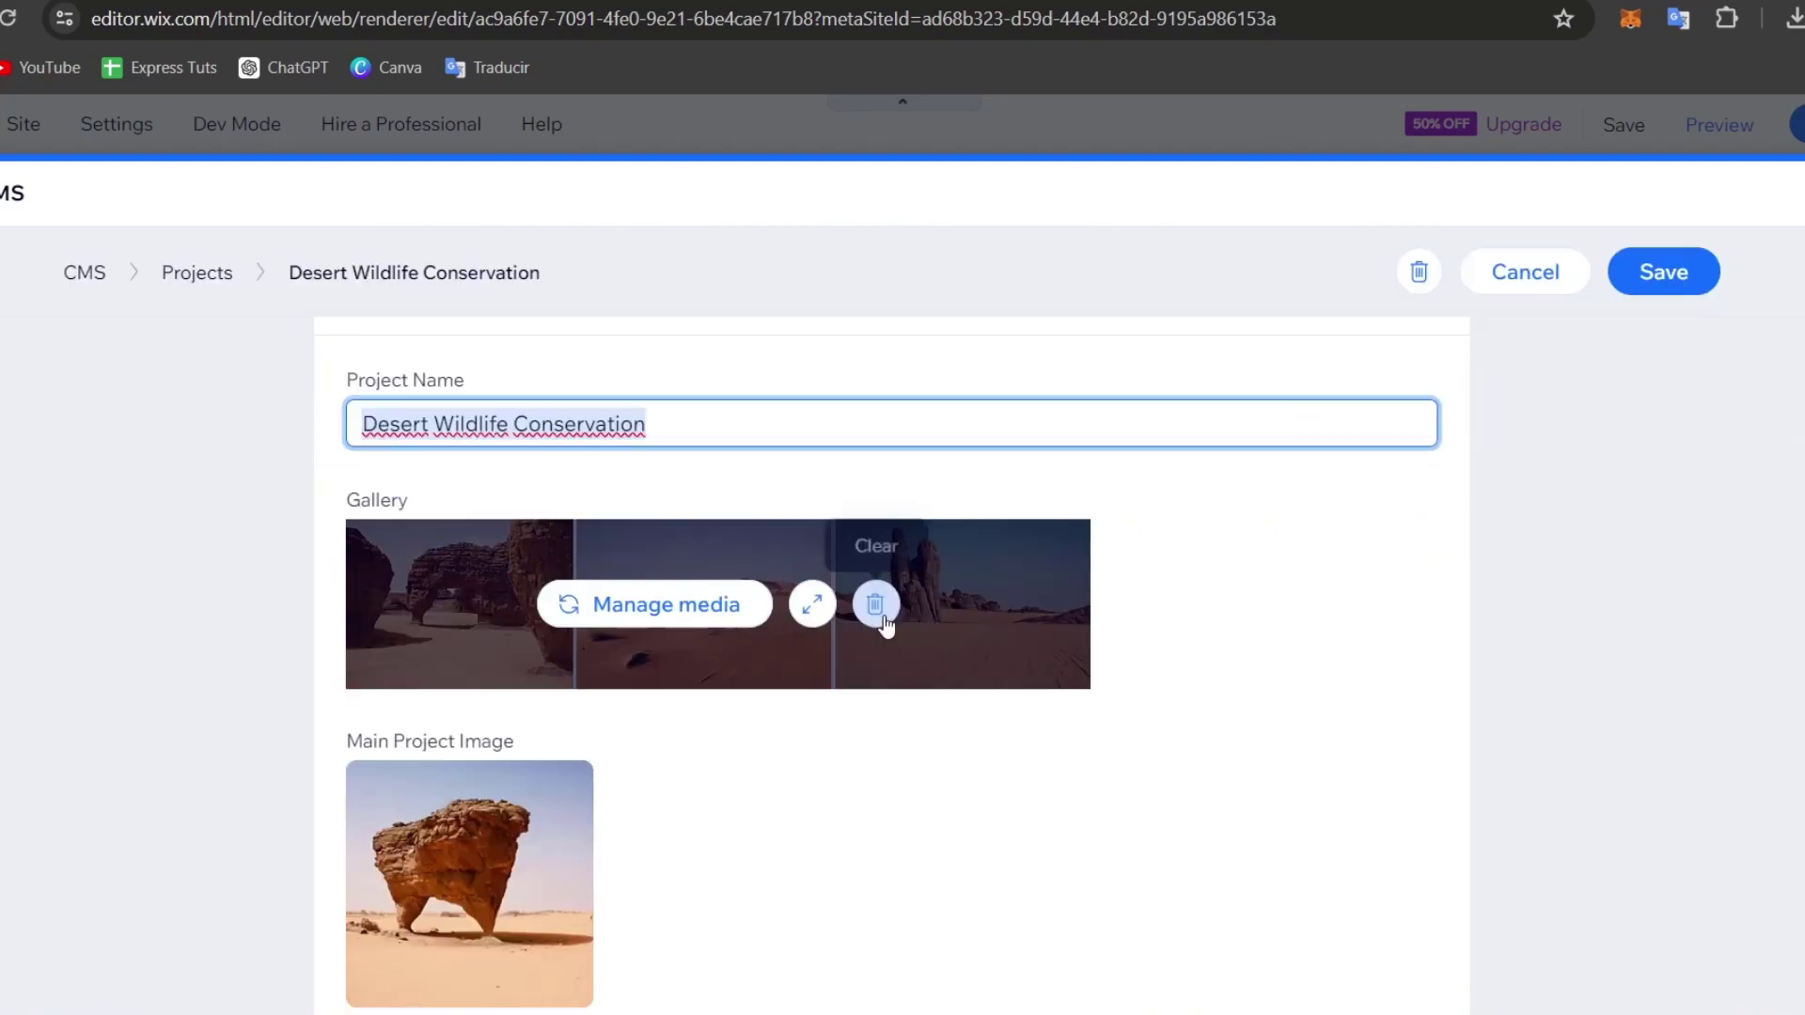
pyautogui.click(653, 621)
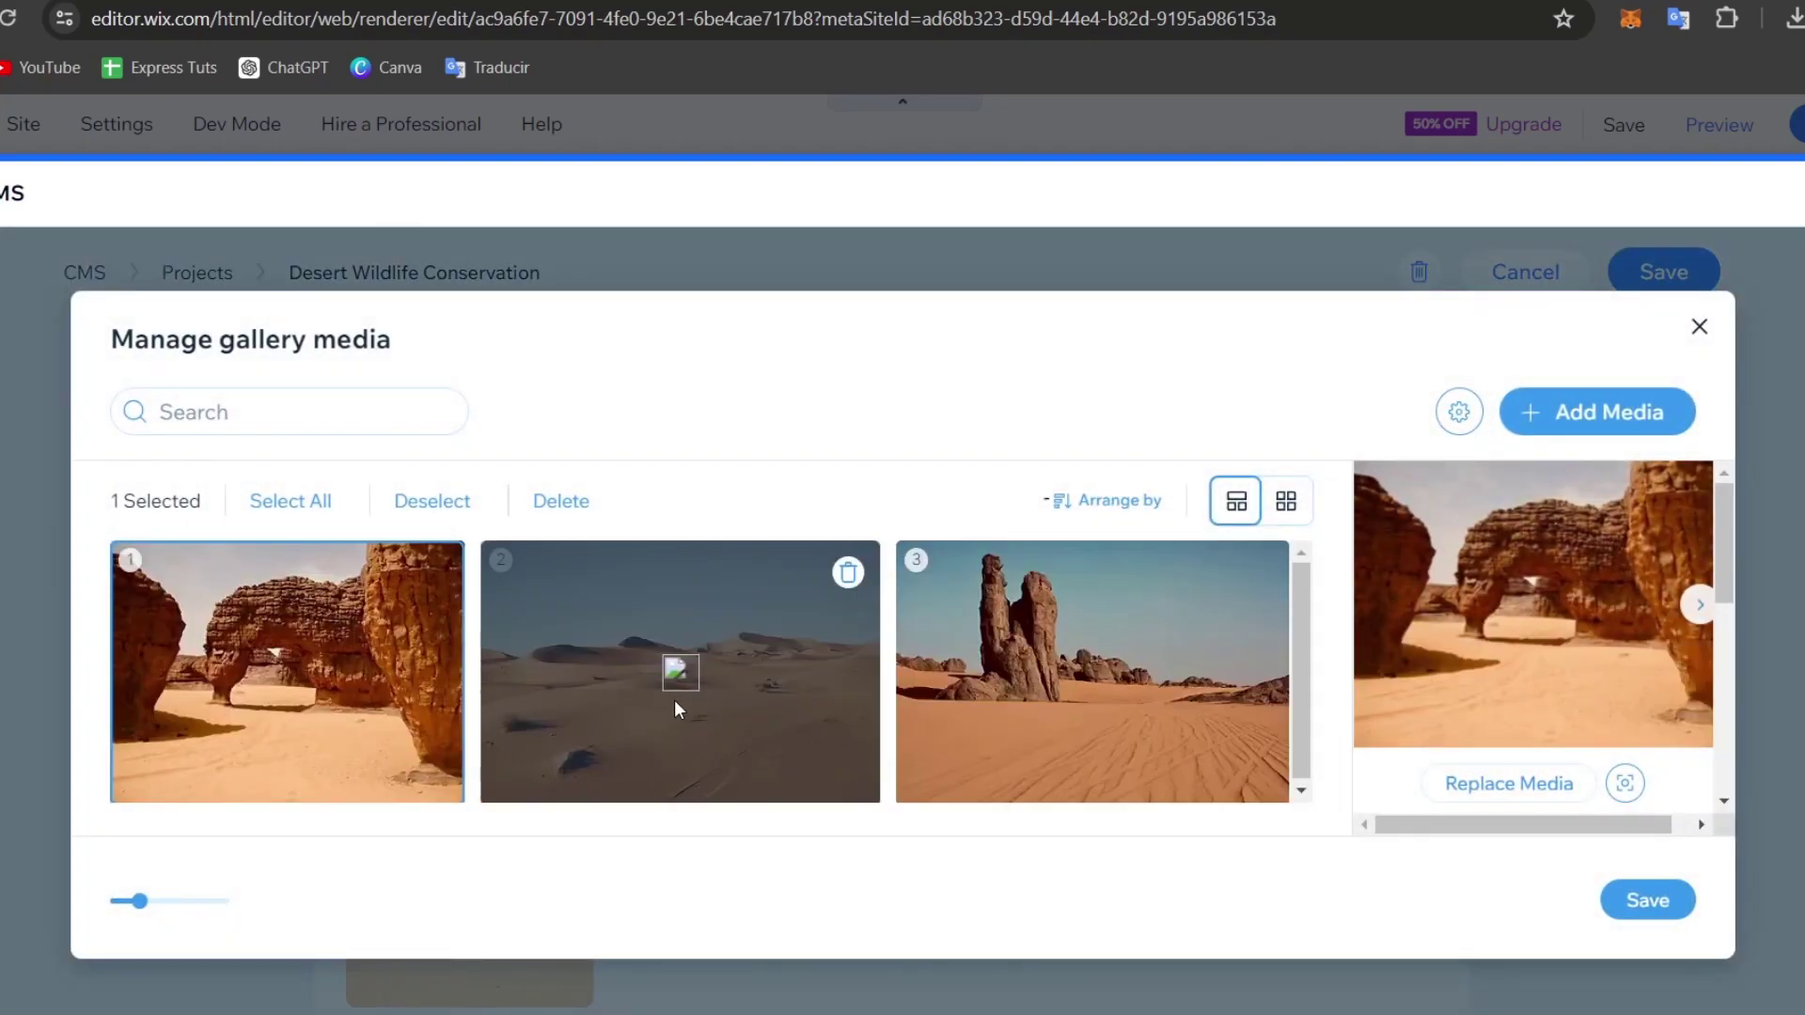
pyautogui.moveTo(1049, 697); pyautogui.dragTo(323, 687)
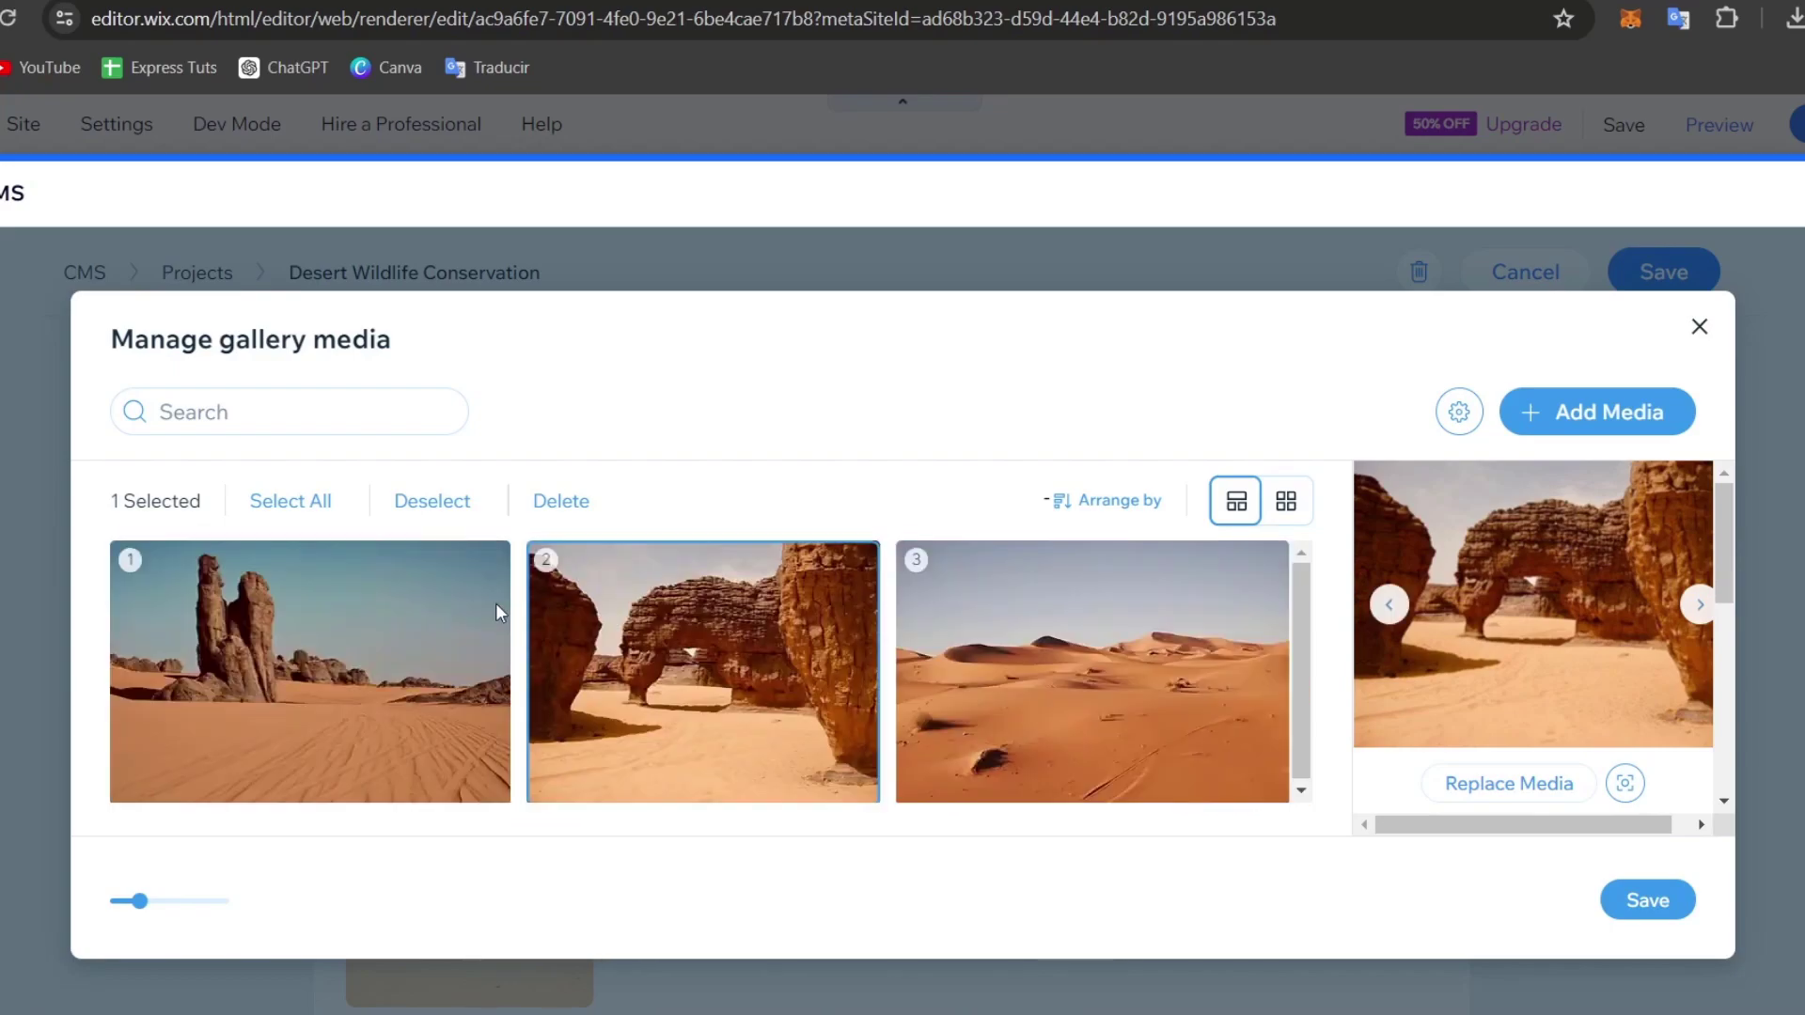
pyautogui.click(1647, 900)
# - Check the Project Stat values 30, 50 and 200, then save the item
pyautogui.scroll(-3, 1148, 645)
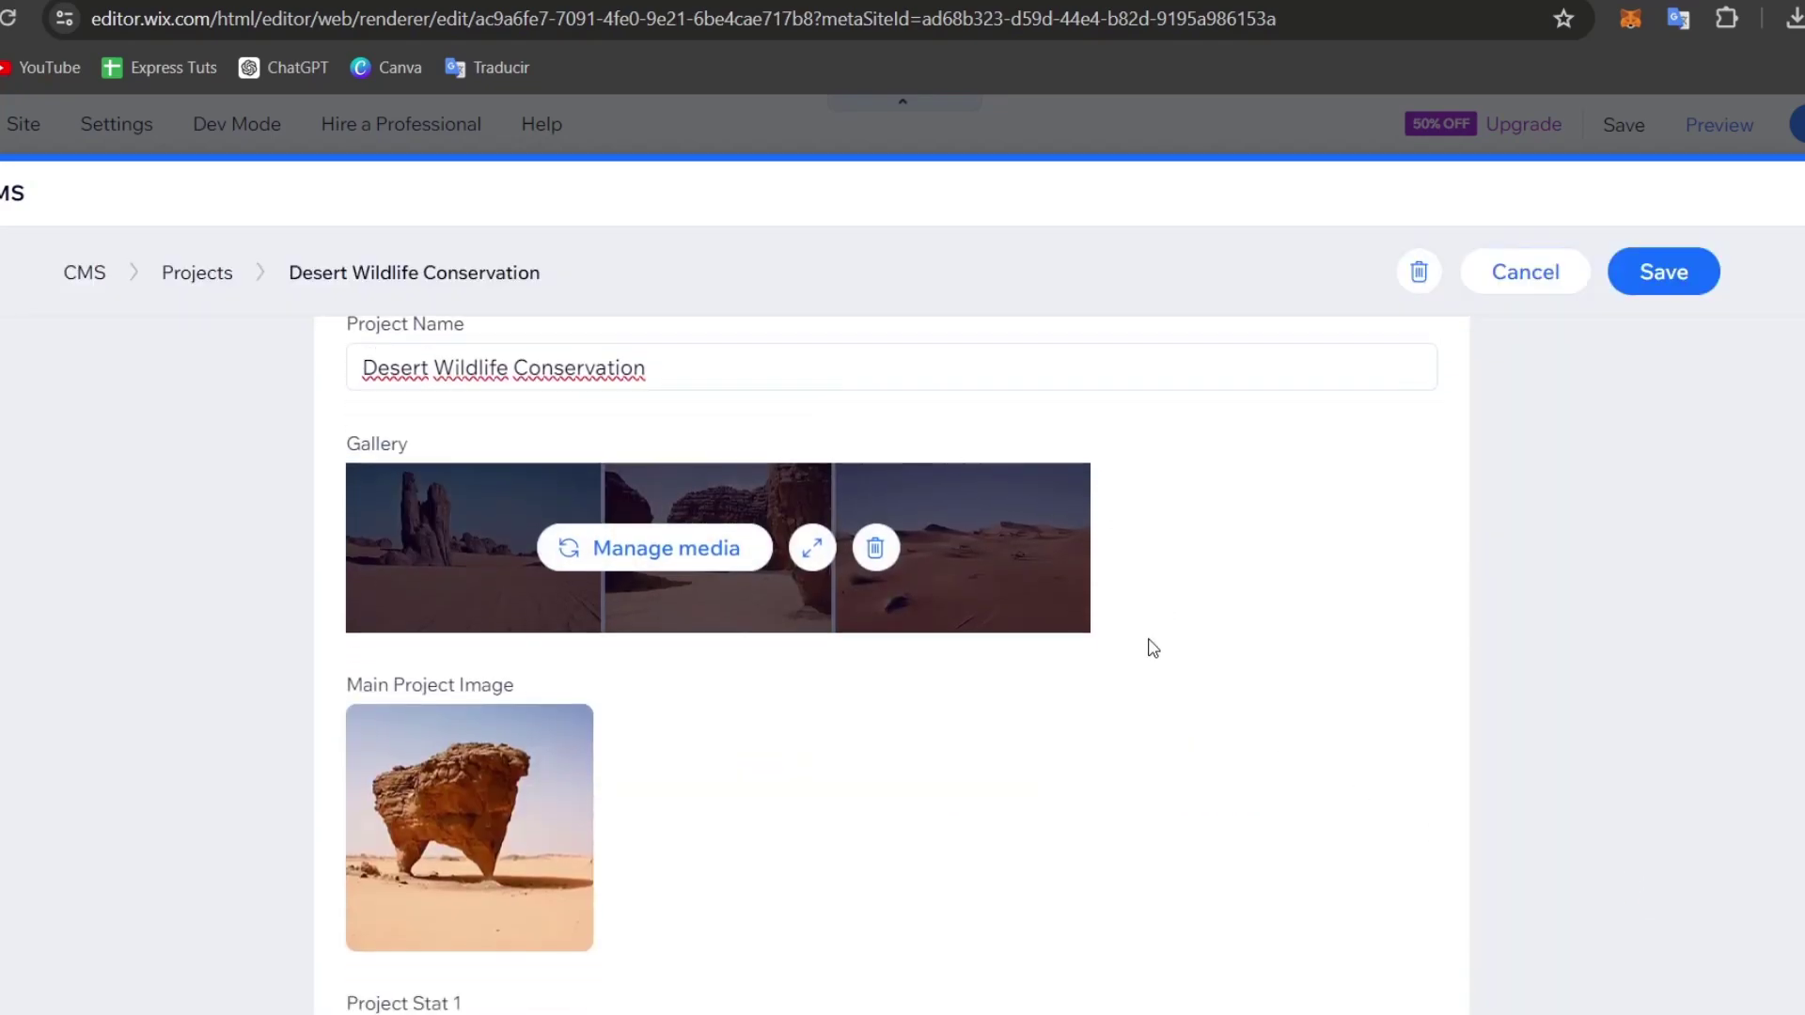
pyautogui.scroll(-3, 603, 683)
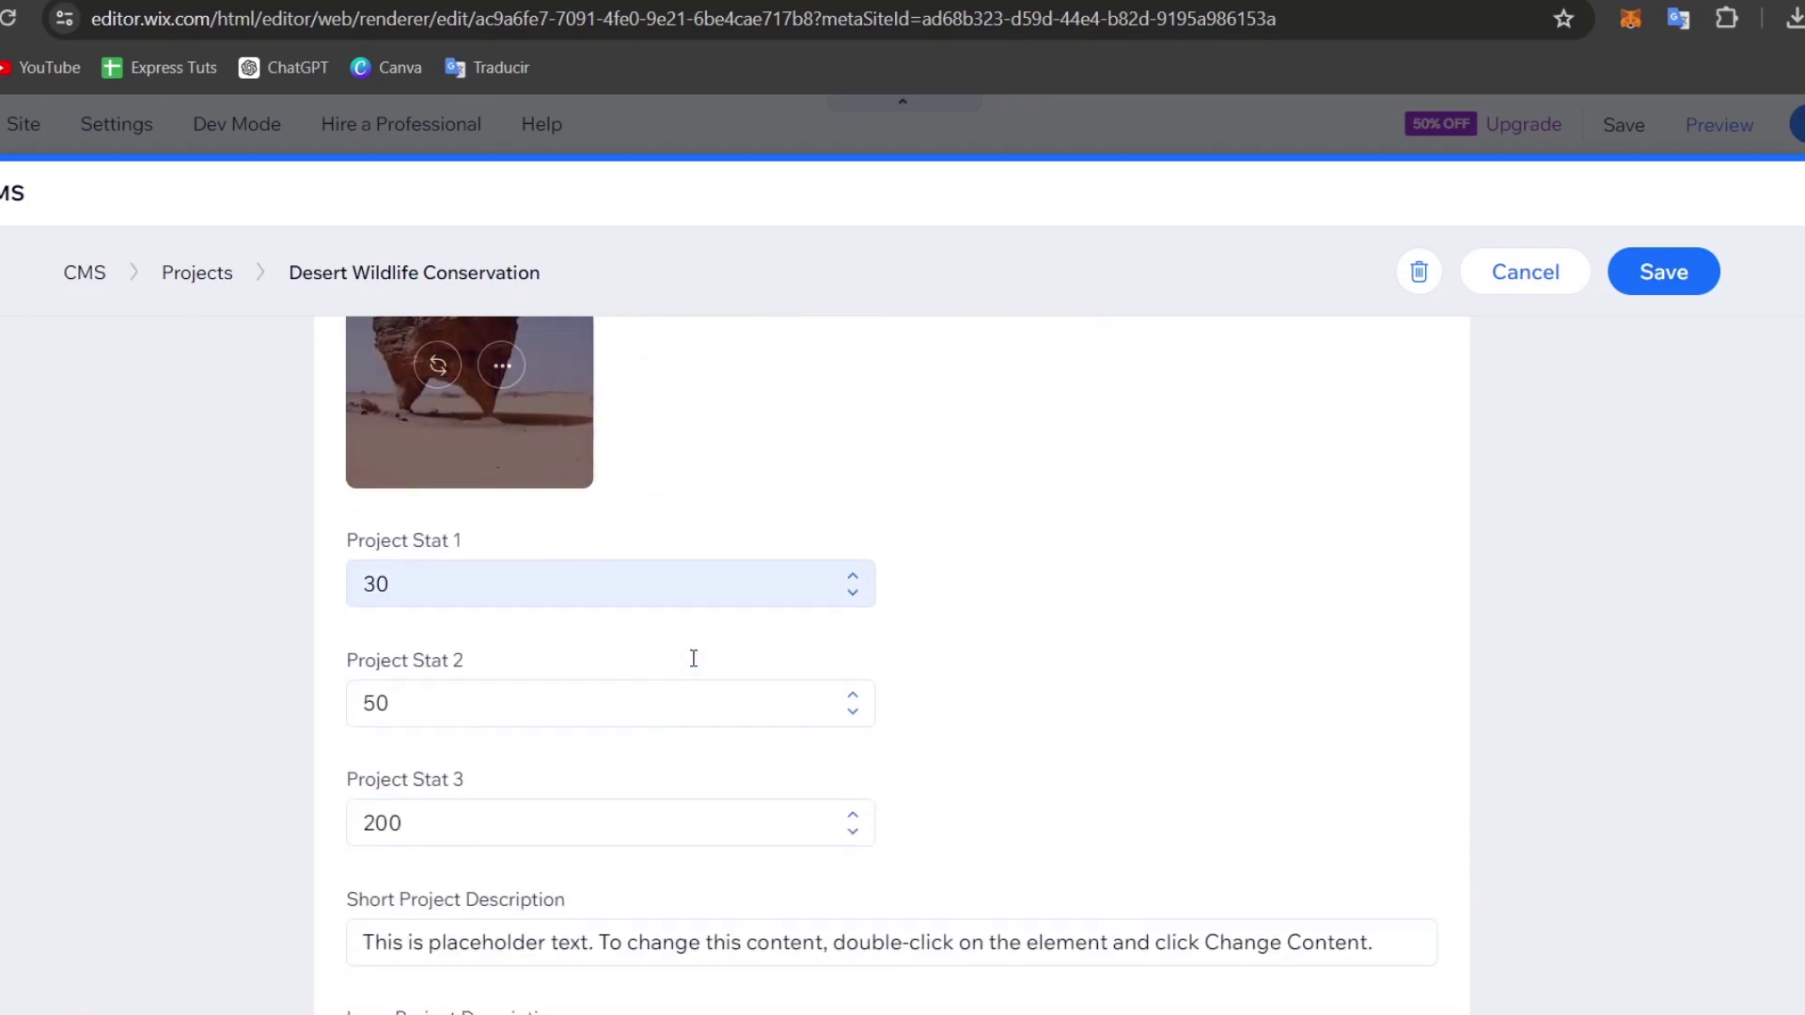
pyautogui.click(539, 570)
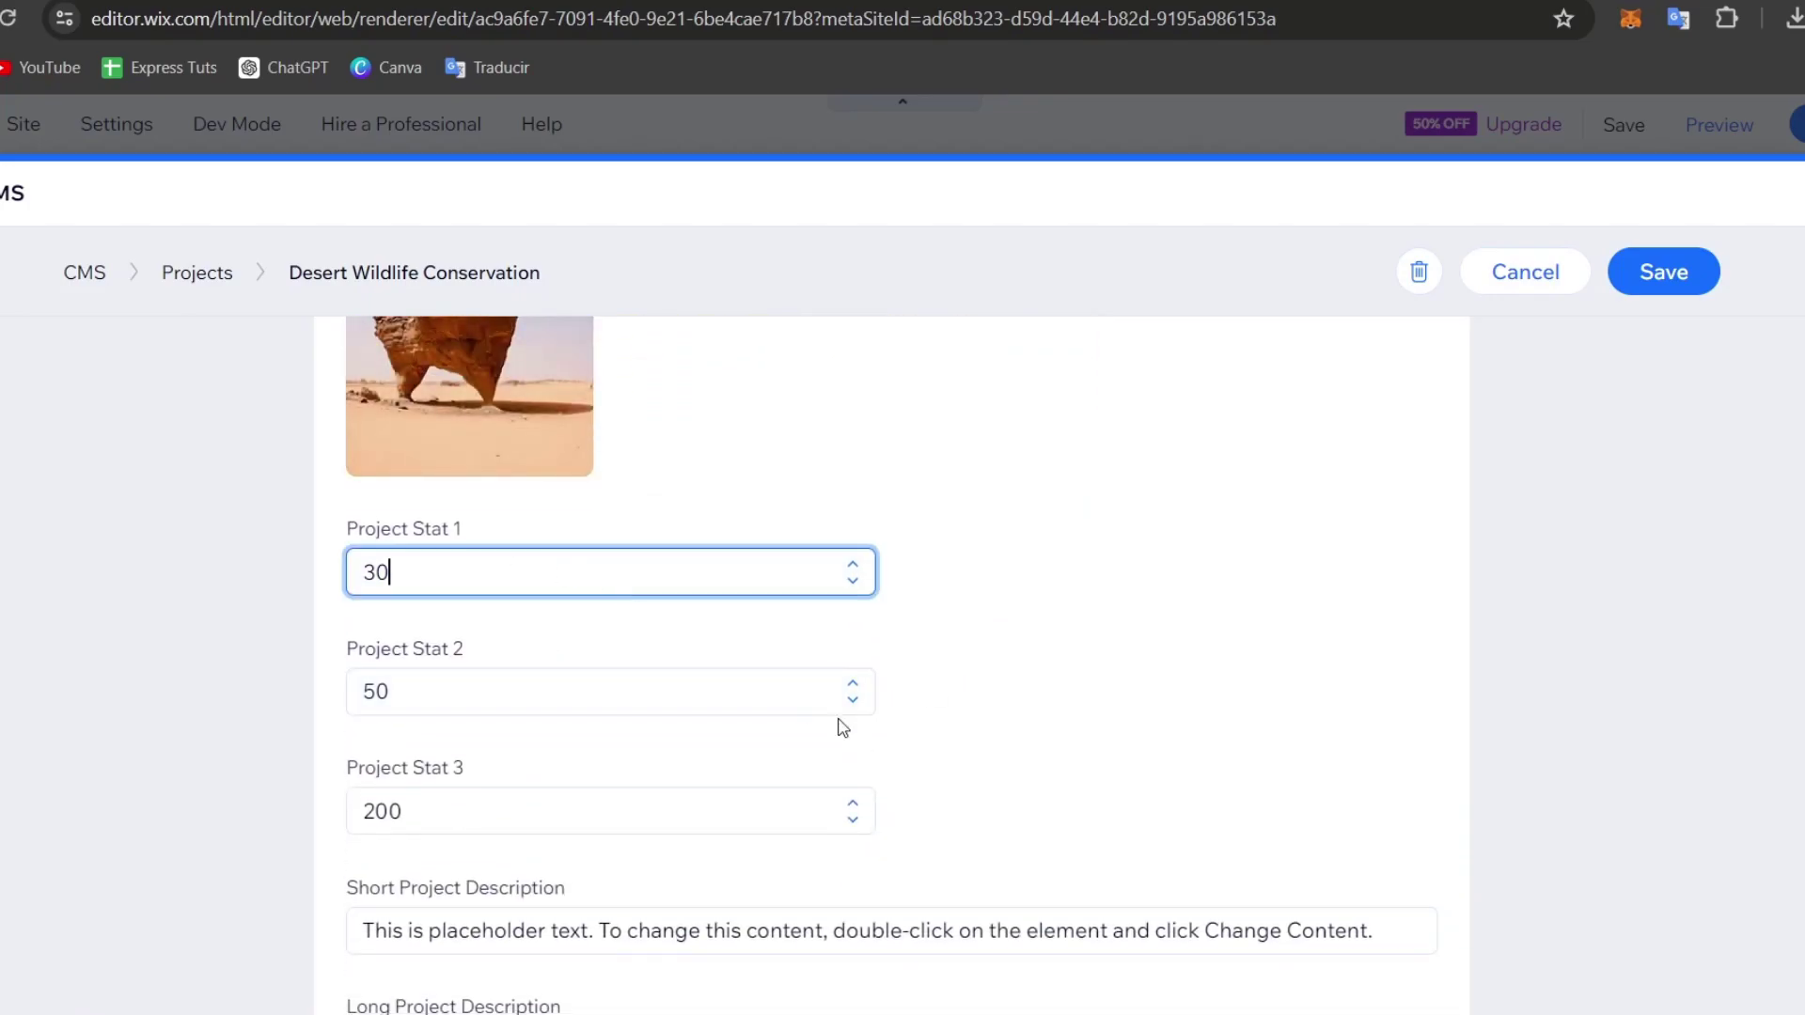
pyautogui.scroll(-3, 836, 731)
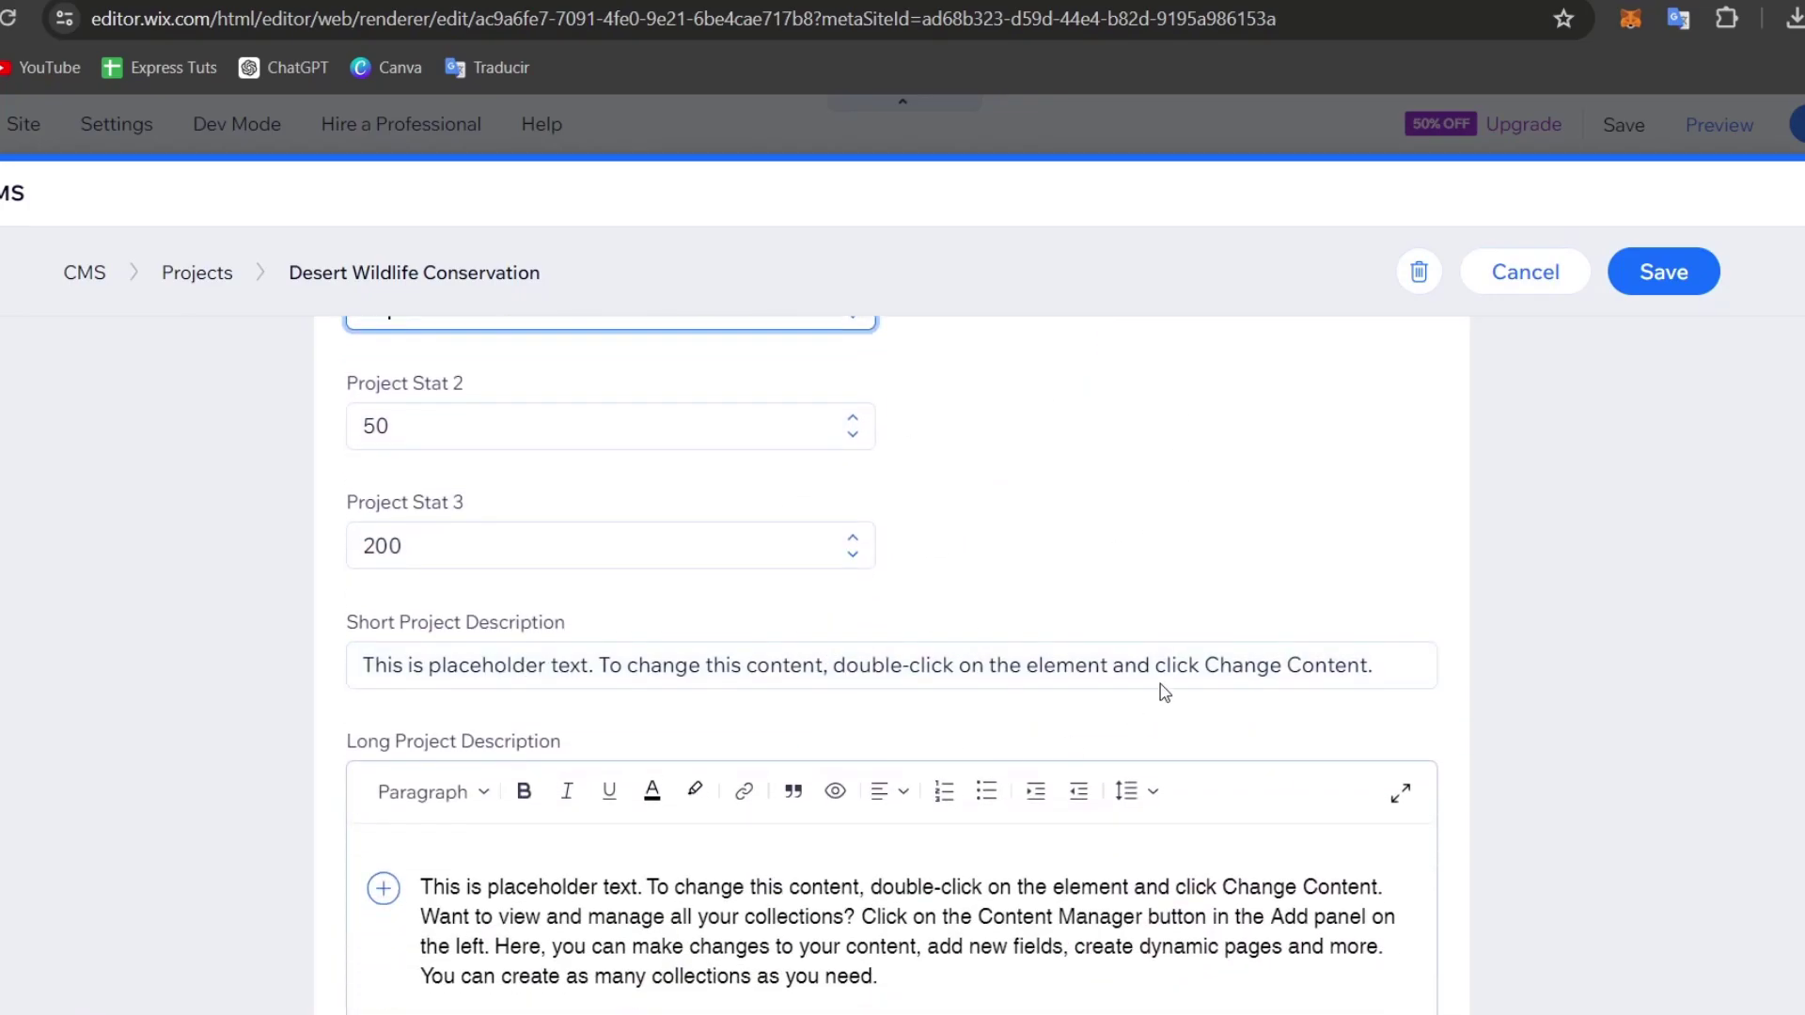
pyautogui.scroll(10, 1164, 693)
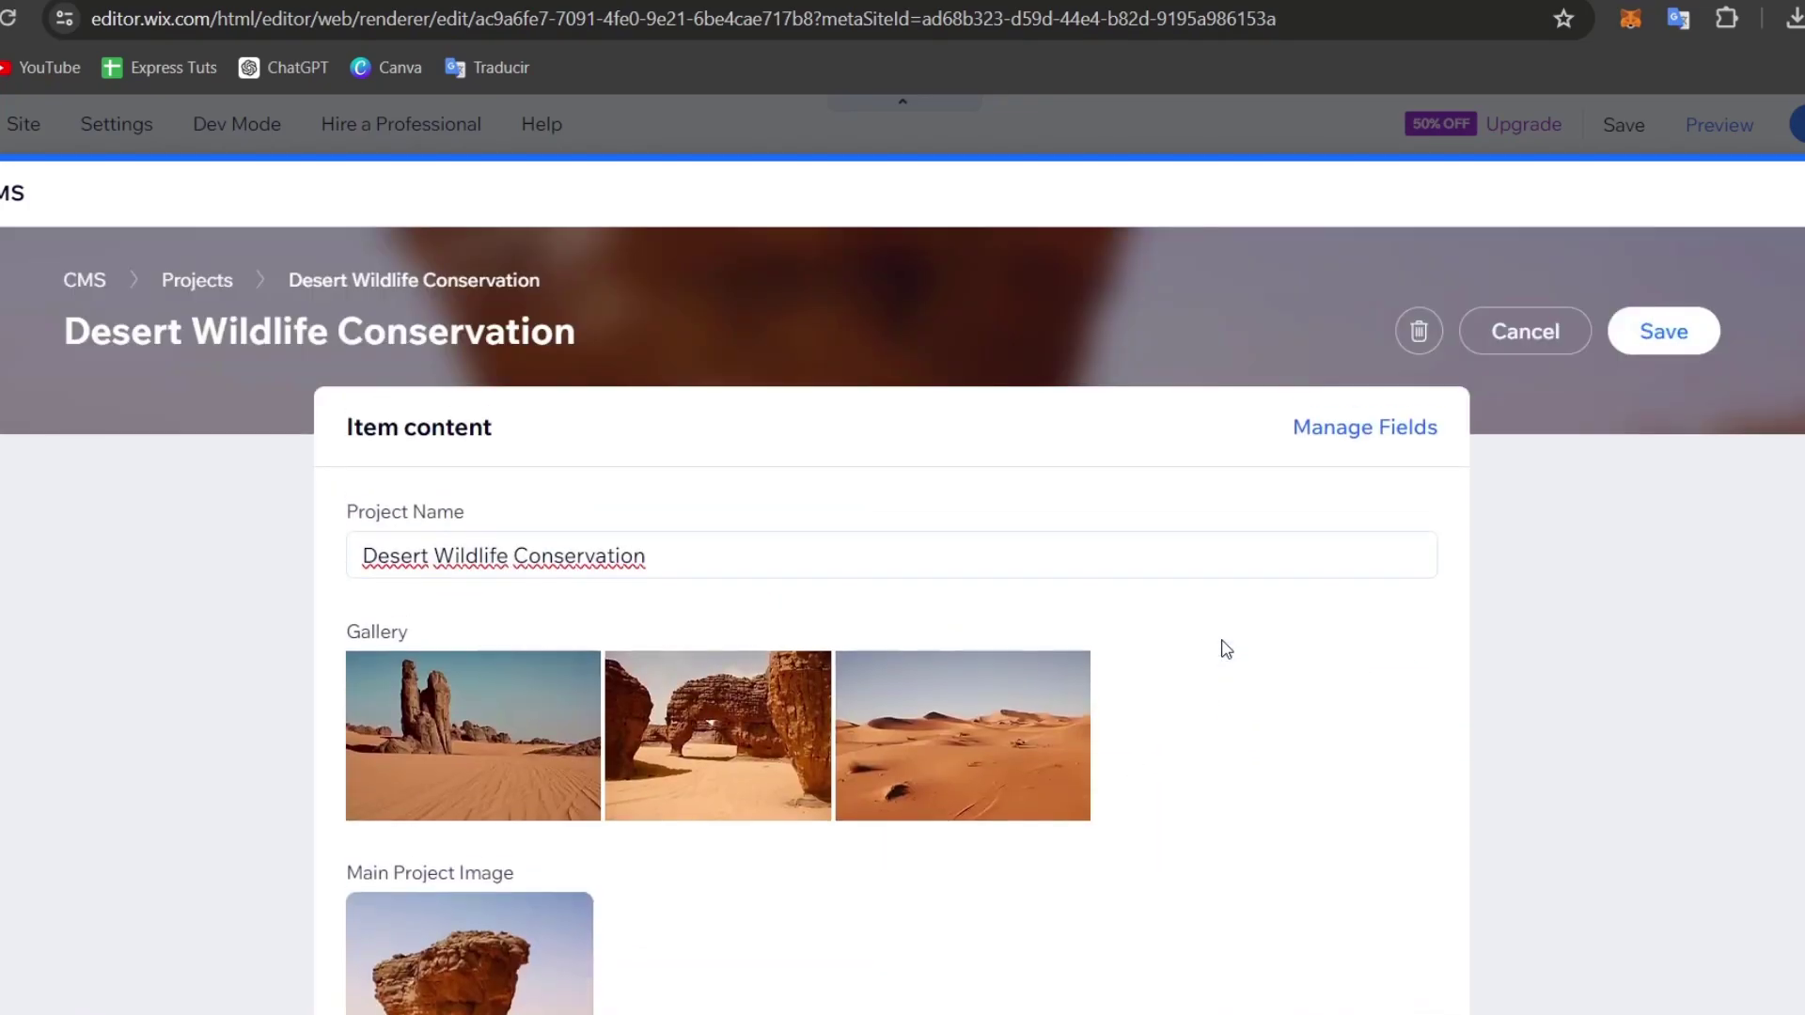
pyautogui.click(1647, 341)
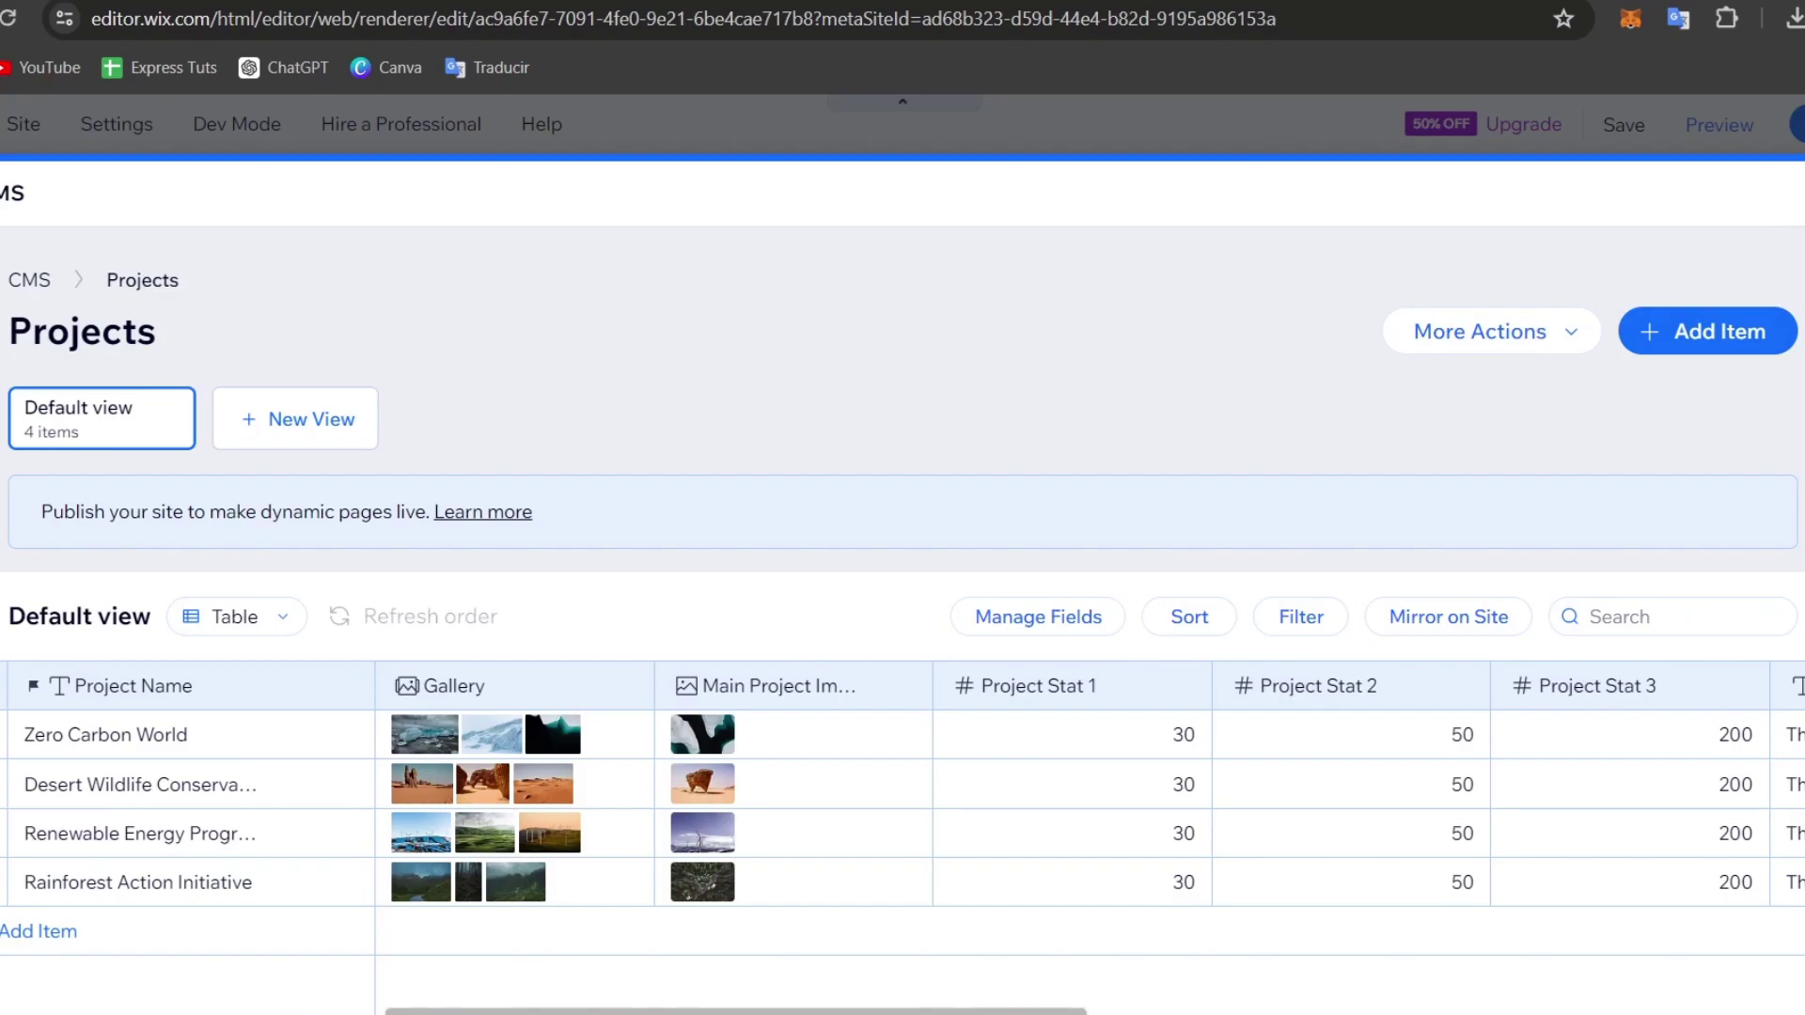
# - Set the project strip's background to the citrus-fruits-on-marble image
pyautogui.press('Escape')
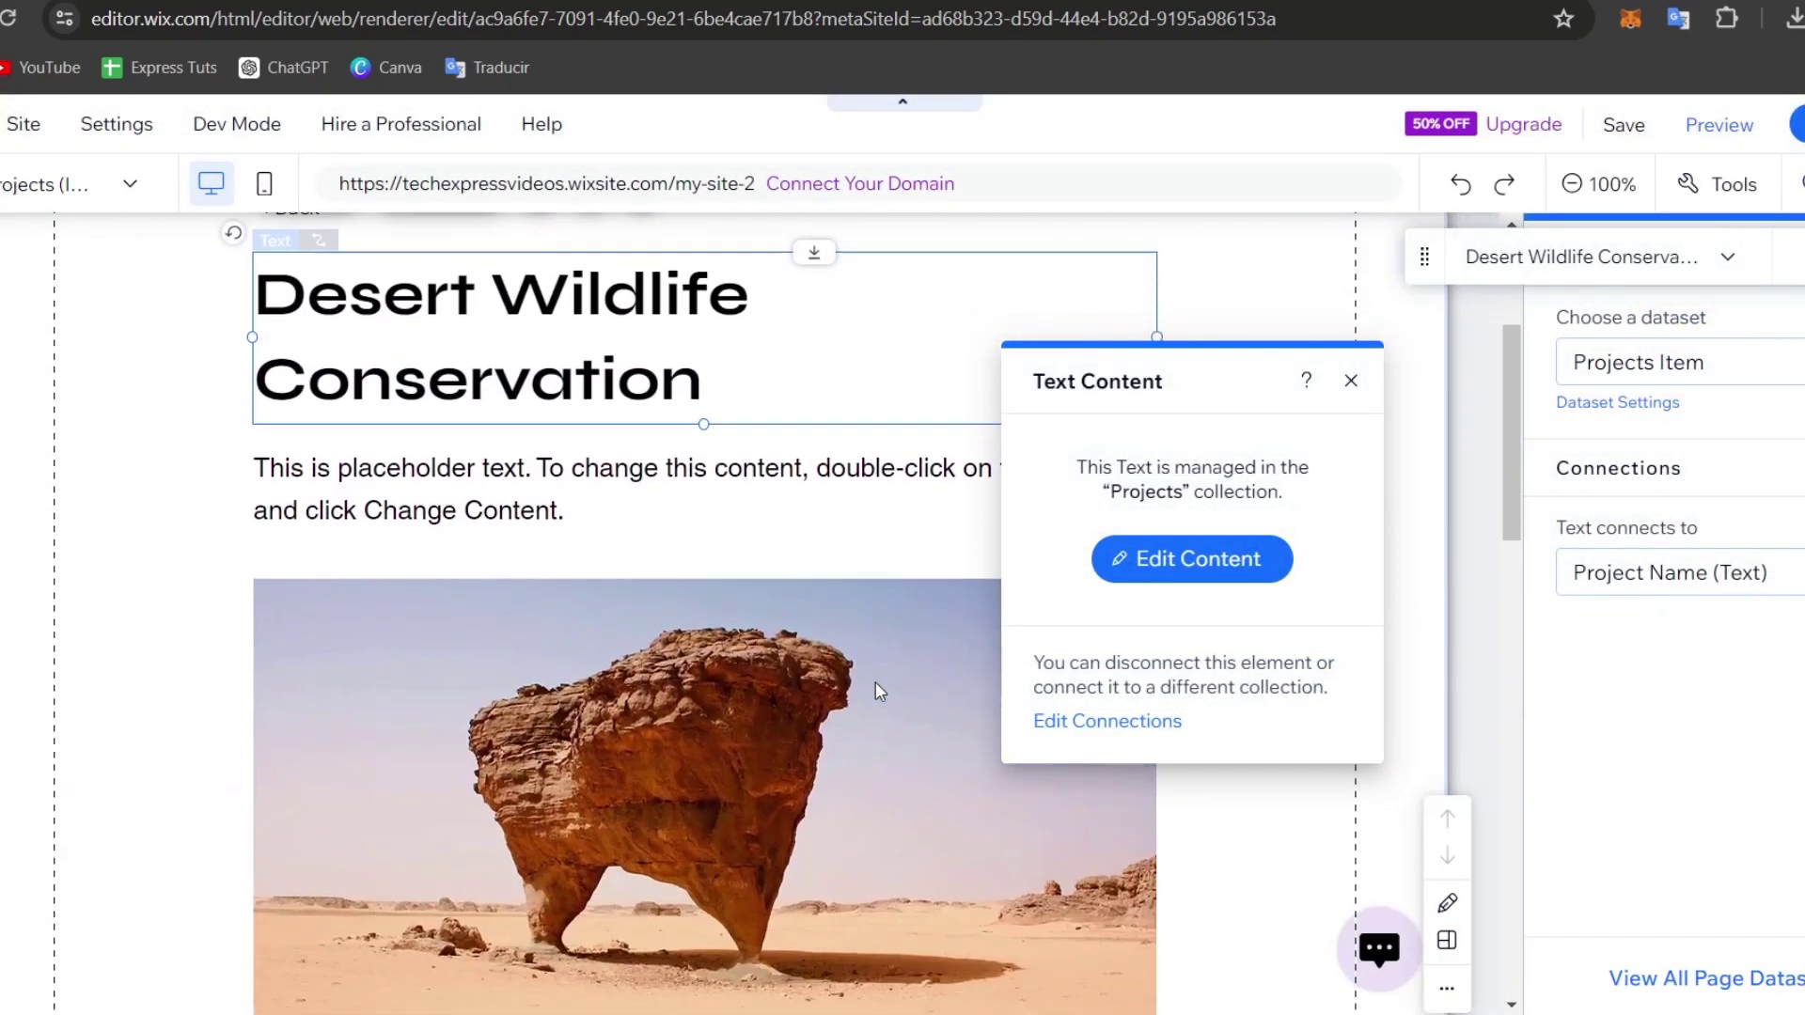
pyautogui.scroll(-12, 876, 684)
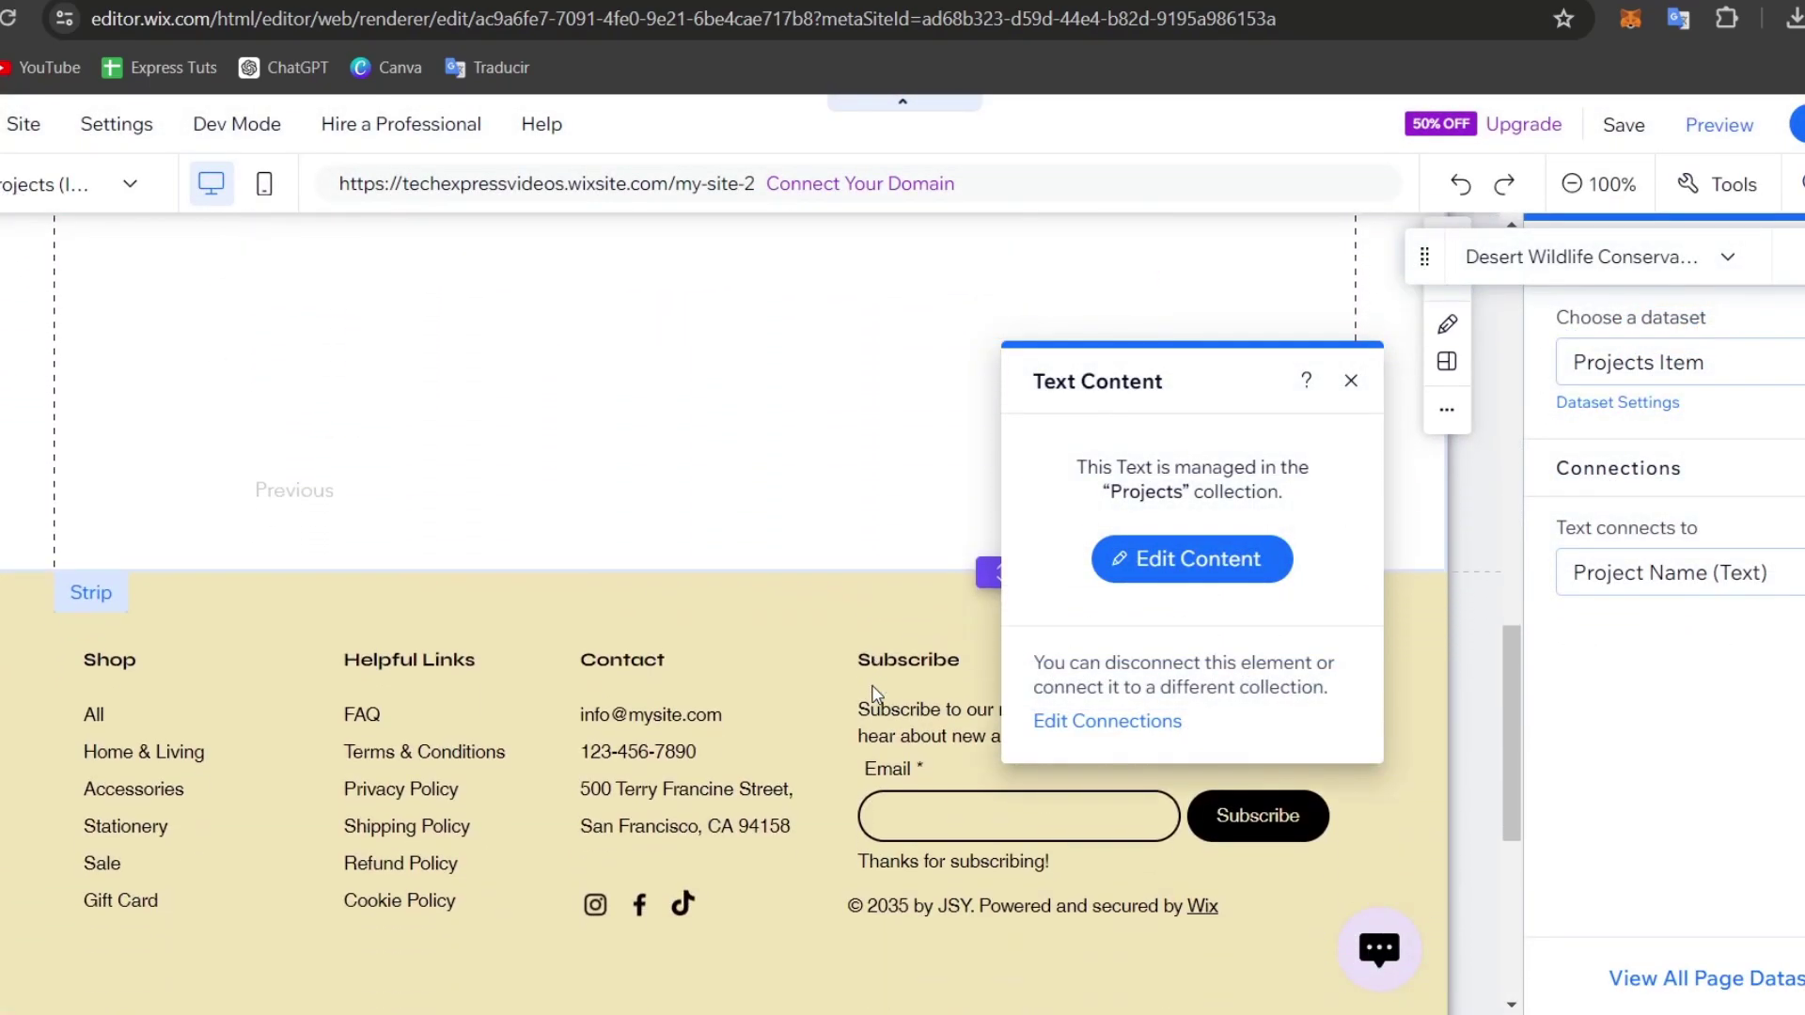
pyautogui.scroll(15, 872, 694)
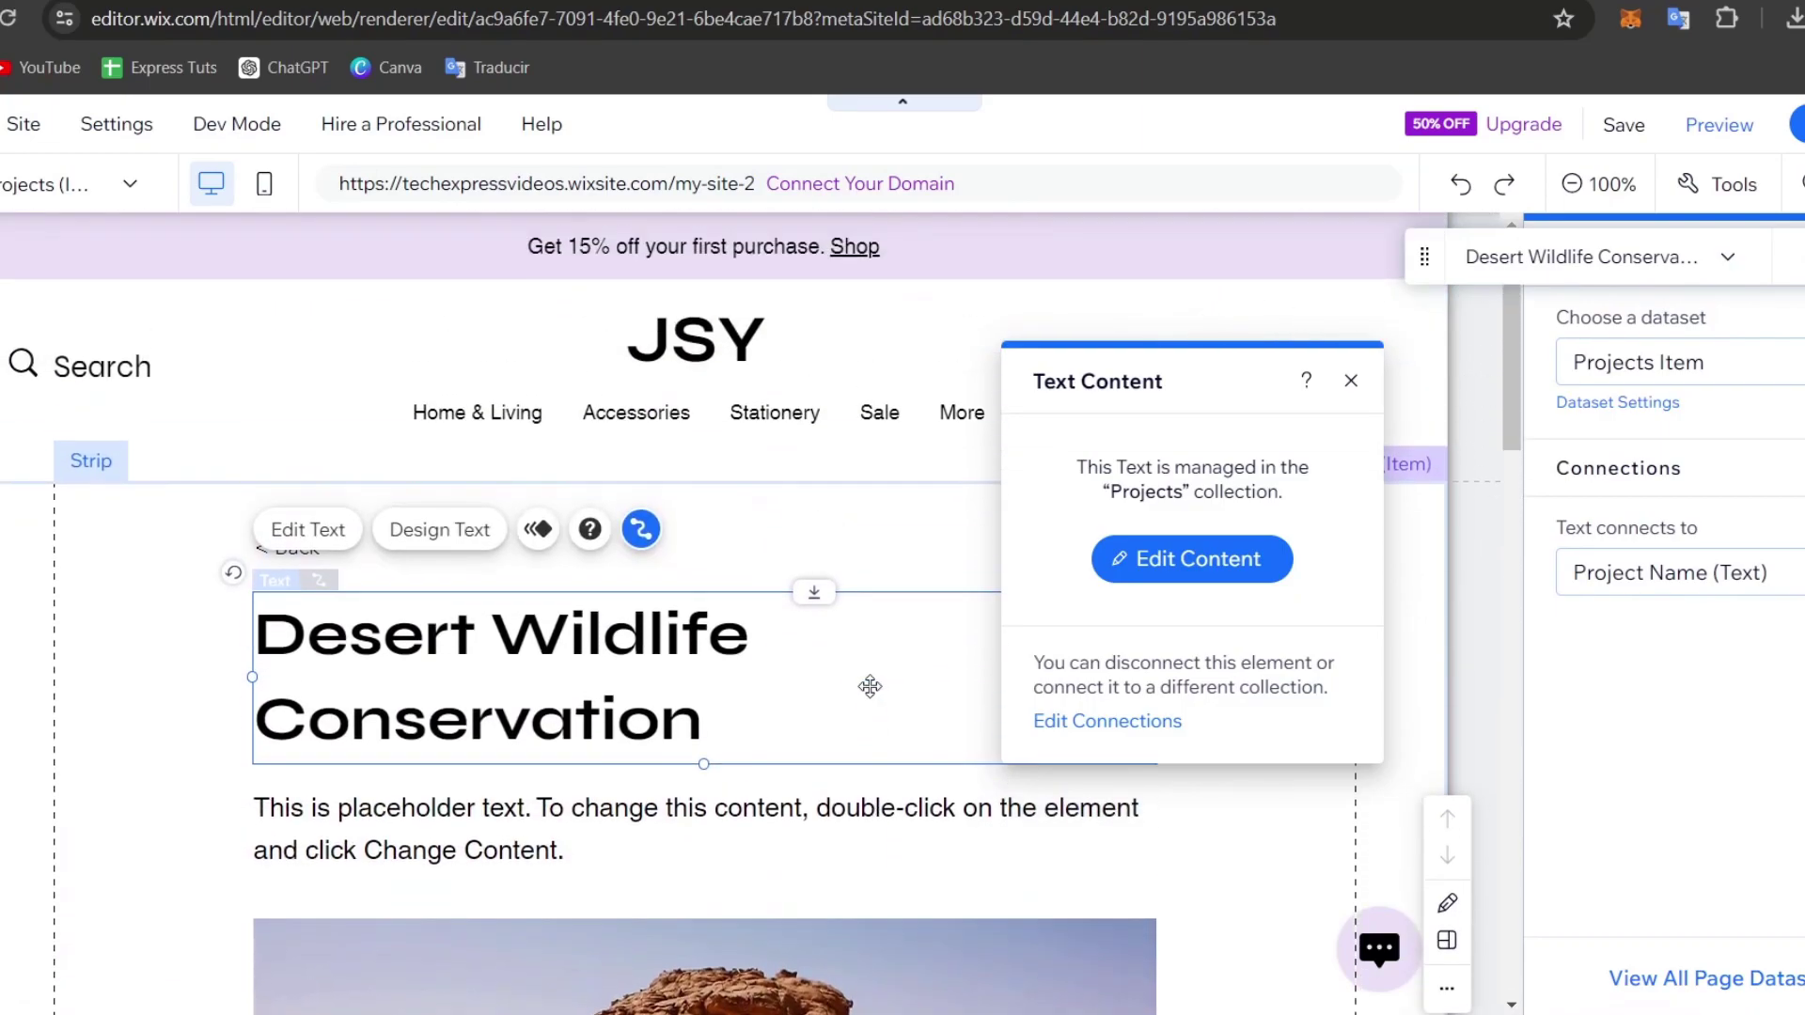
pyautogui.scroll(-8, 871, 685)
pyautogui.click(967, 777)
pyautogui.click(970, 783)
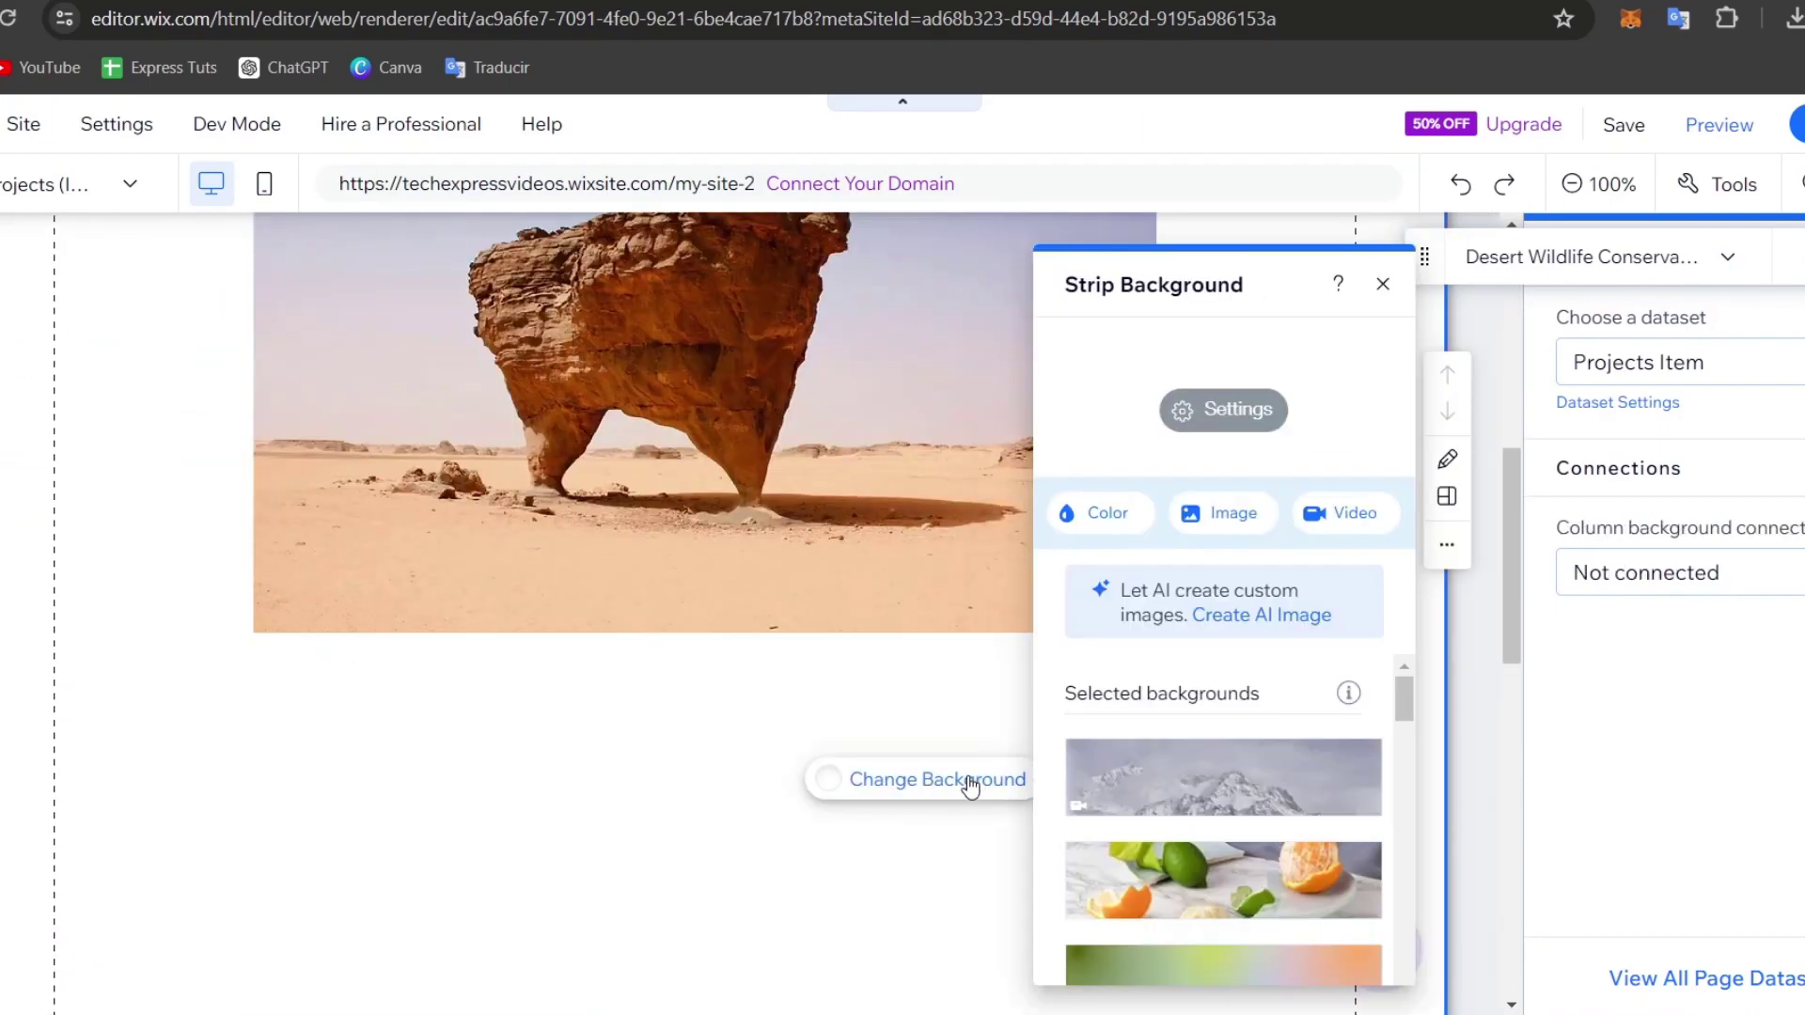
pyautogui.click(1222, 880)
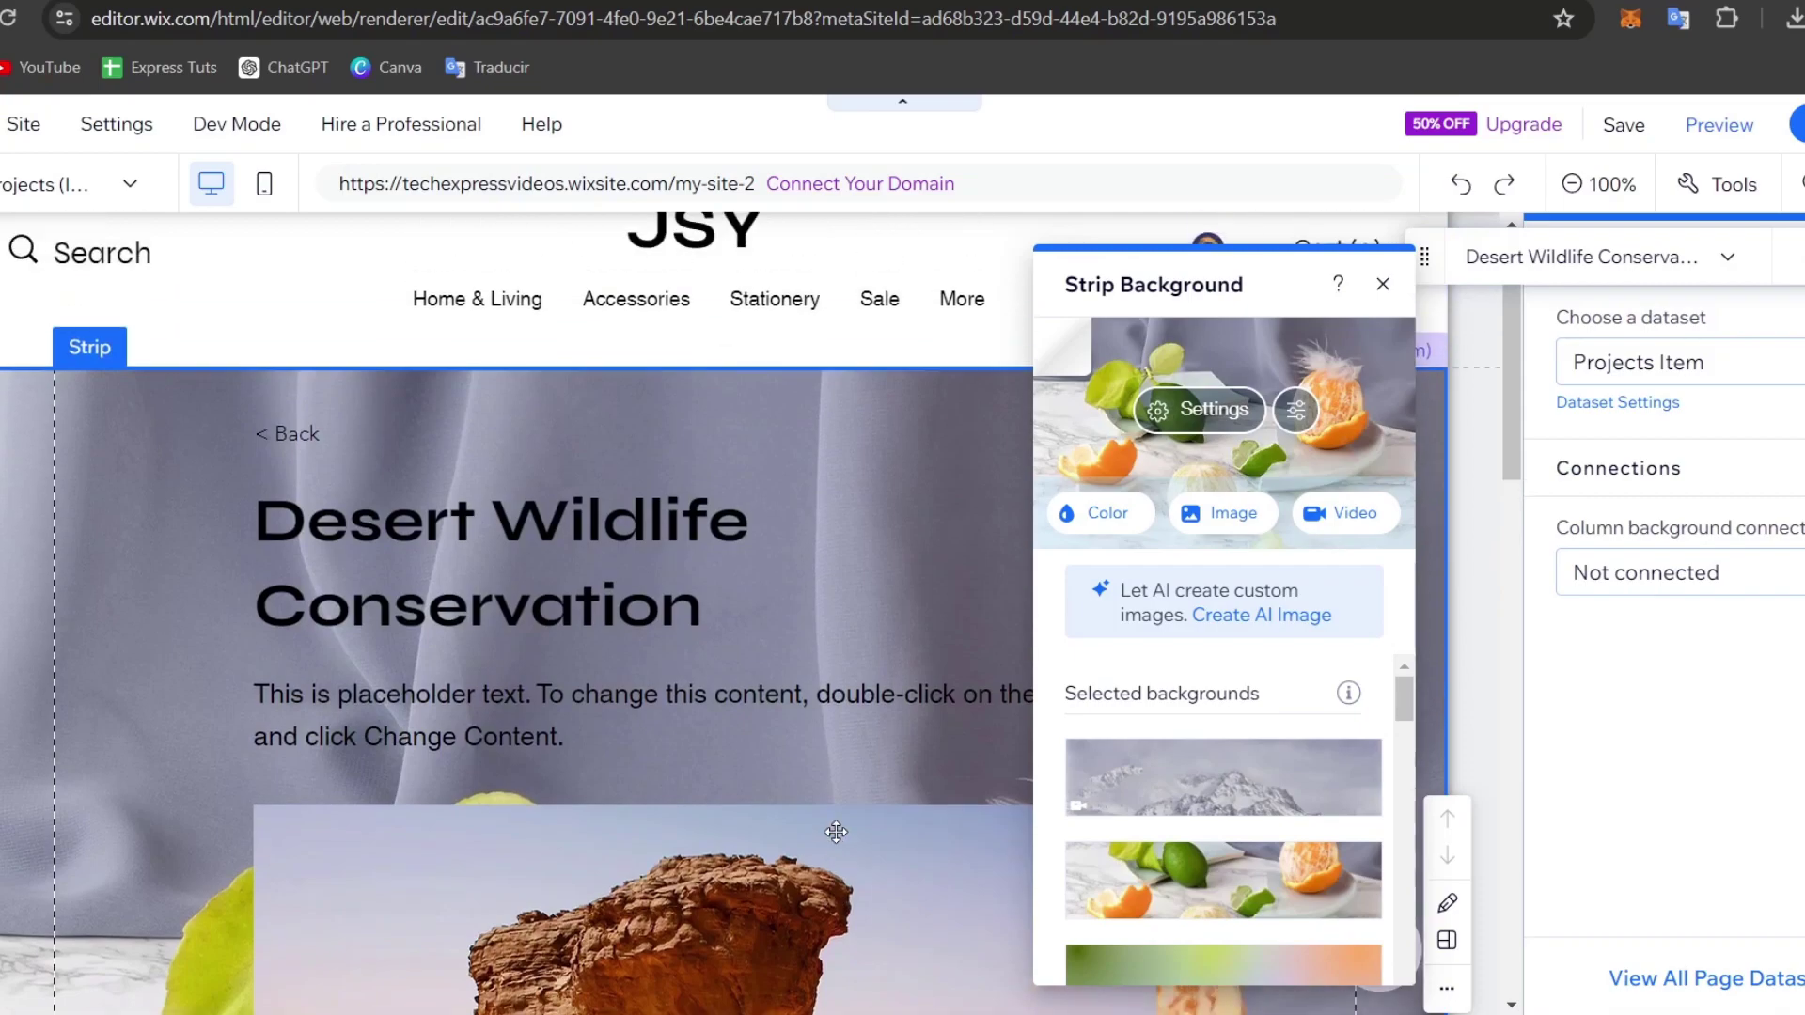
# - Scroll down the item page and bring up the Add Elements panel
pyautogui.scroll(-10, 836, 832)
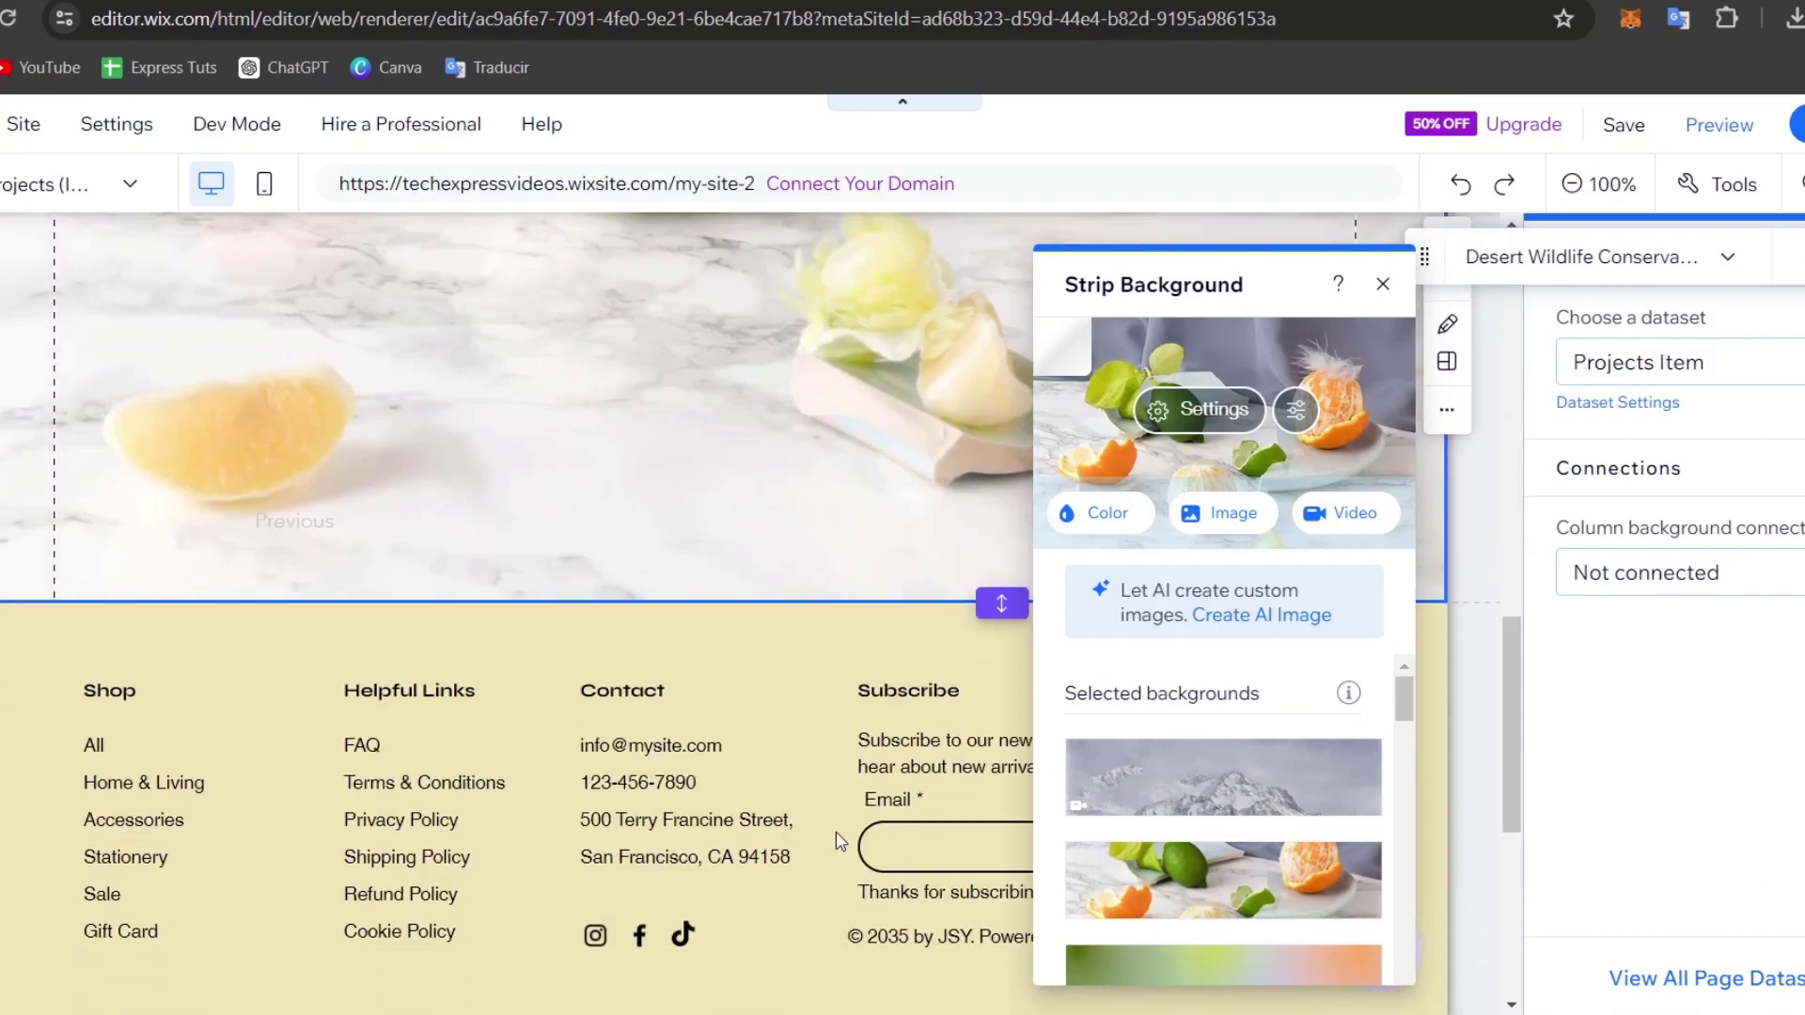
pyautogui.moveTo(1250, 854)
pyautogui.scroll(-1, 1250, 853)
pyautogui.scroll(-5, 1249, 854)
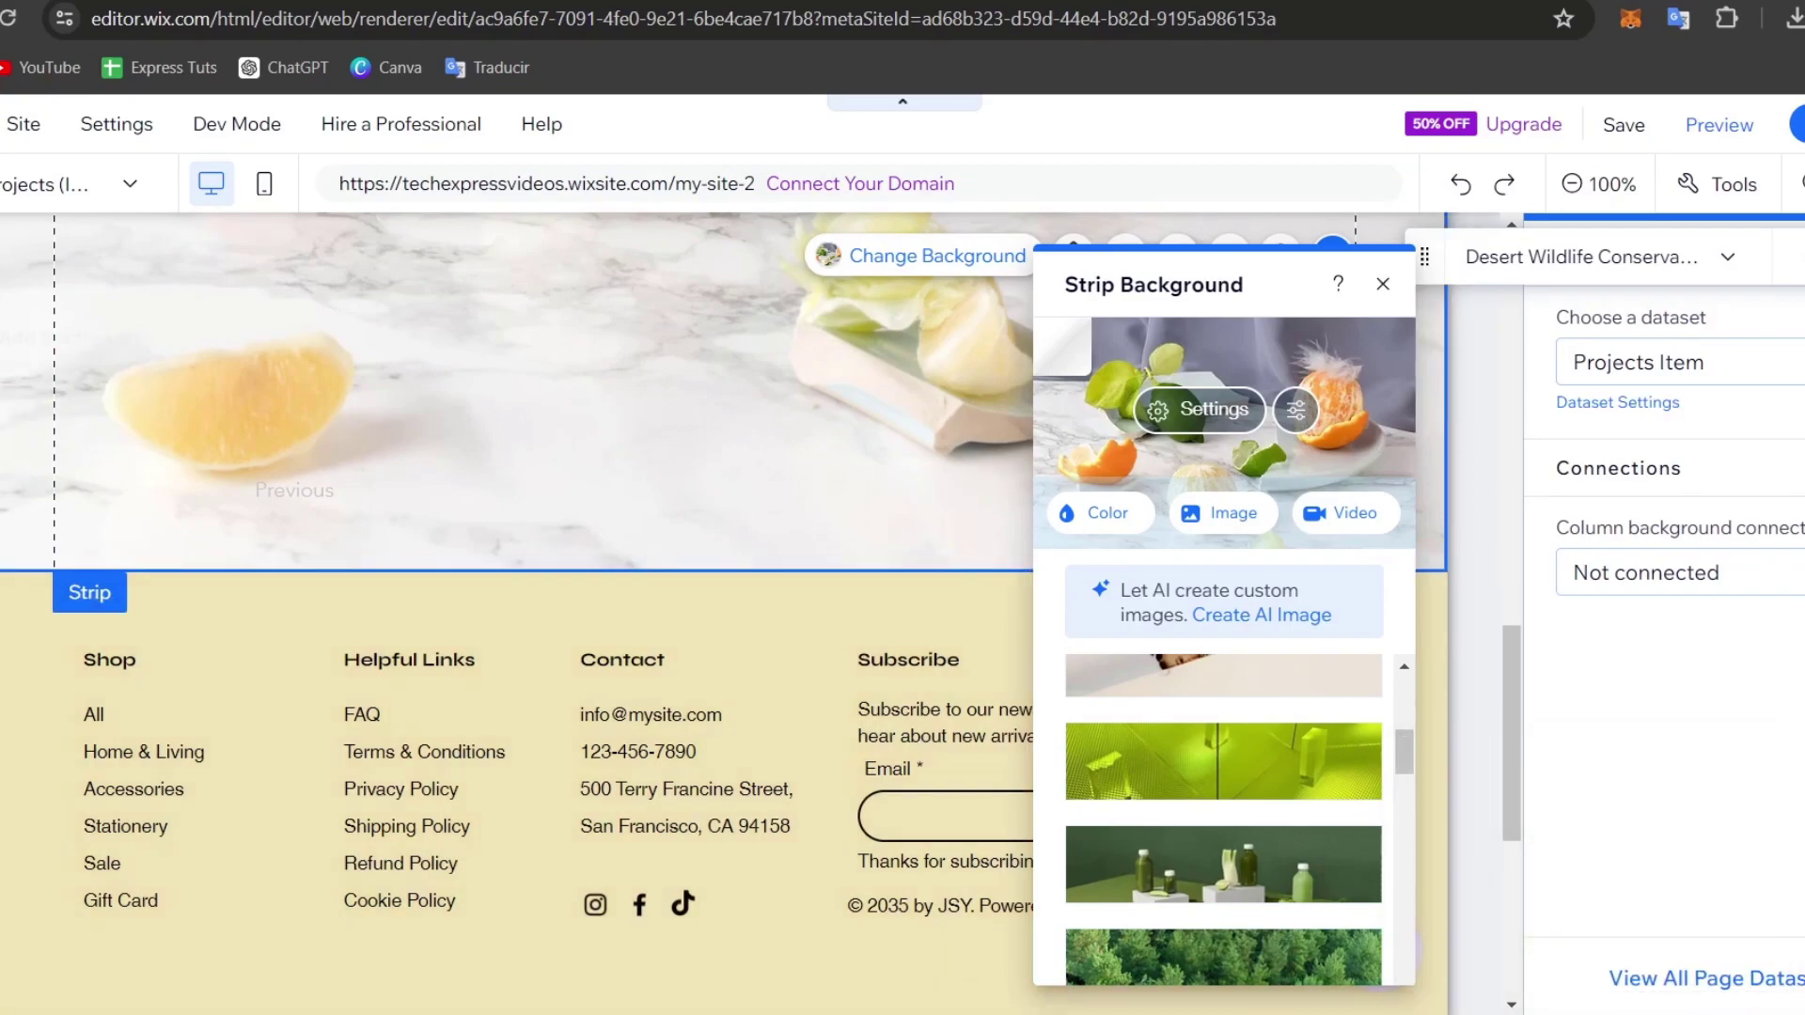
pyautogui.click(63, 266)
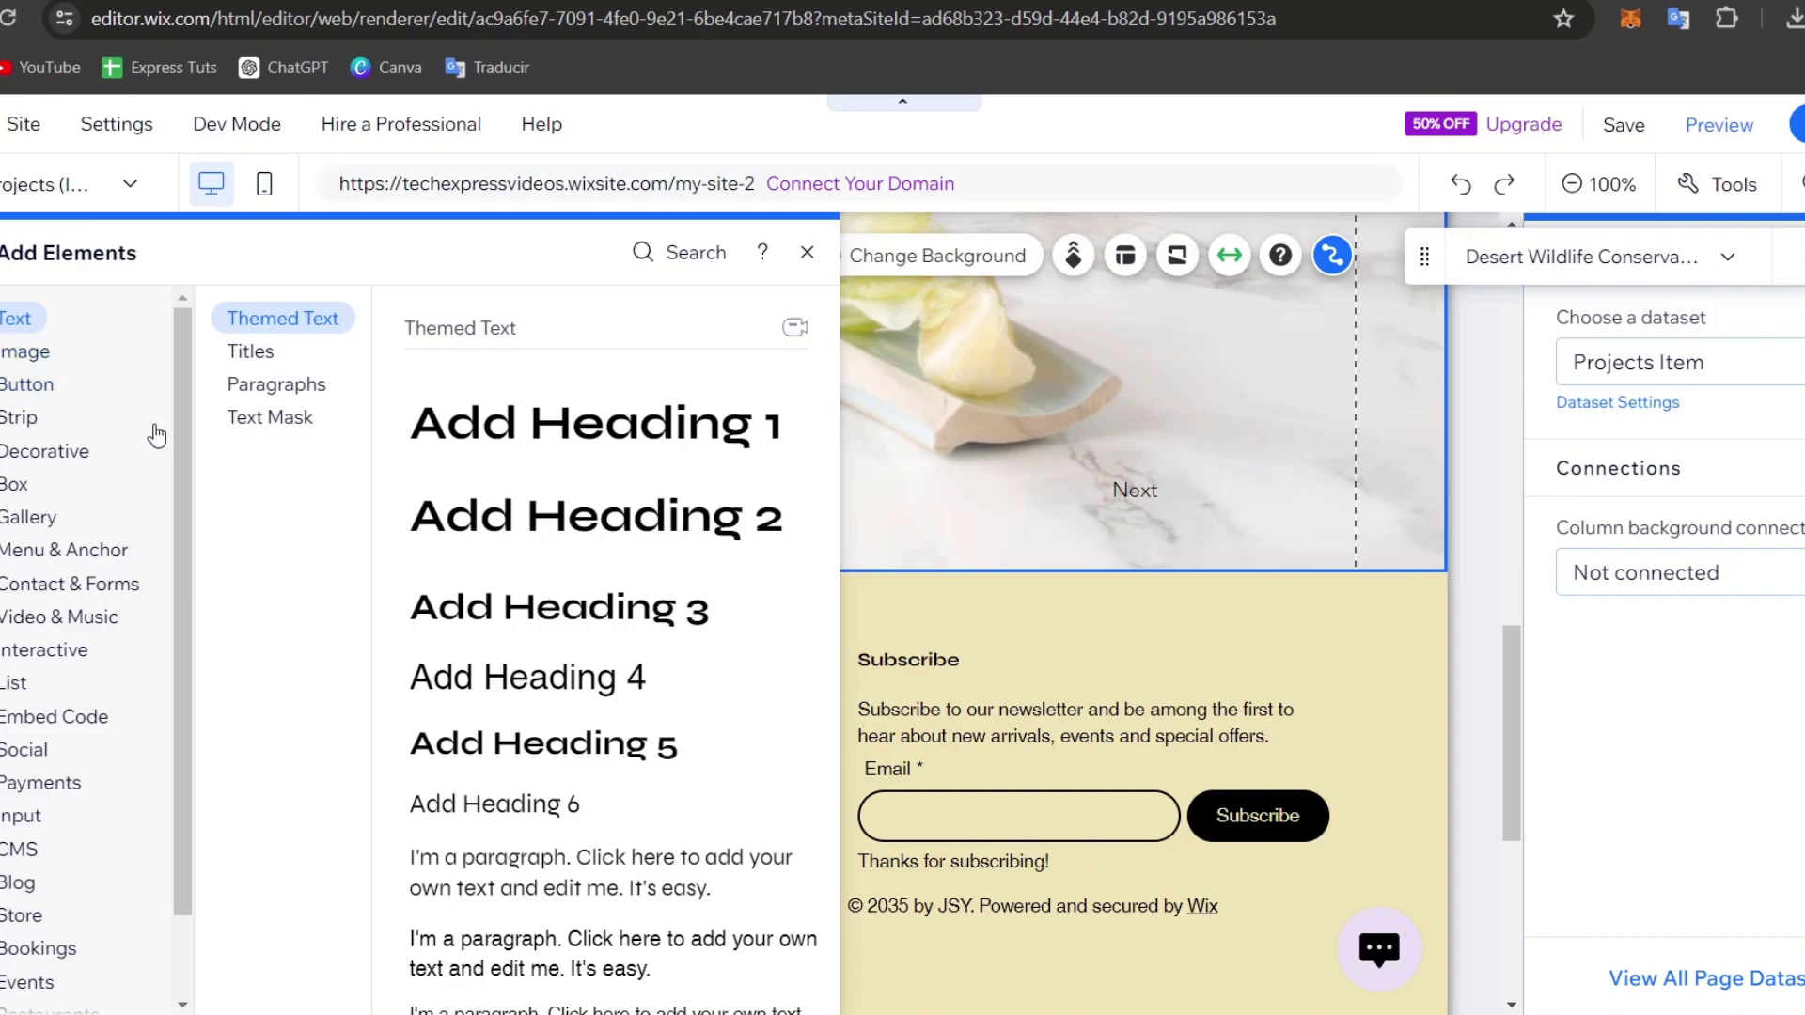
# - Add a black themed button and place it just below the desert image
pyautogui.click(38, 352)
pyautogui.click(31, 393)
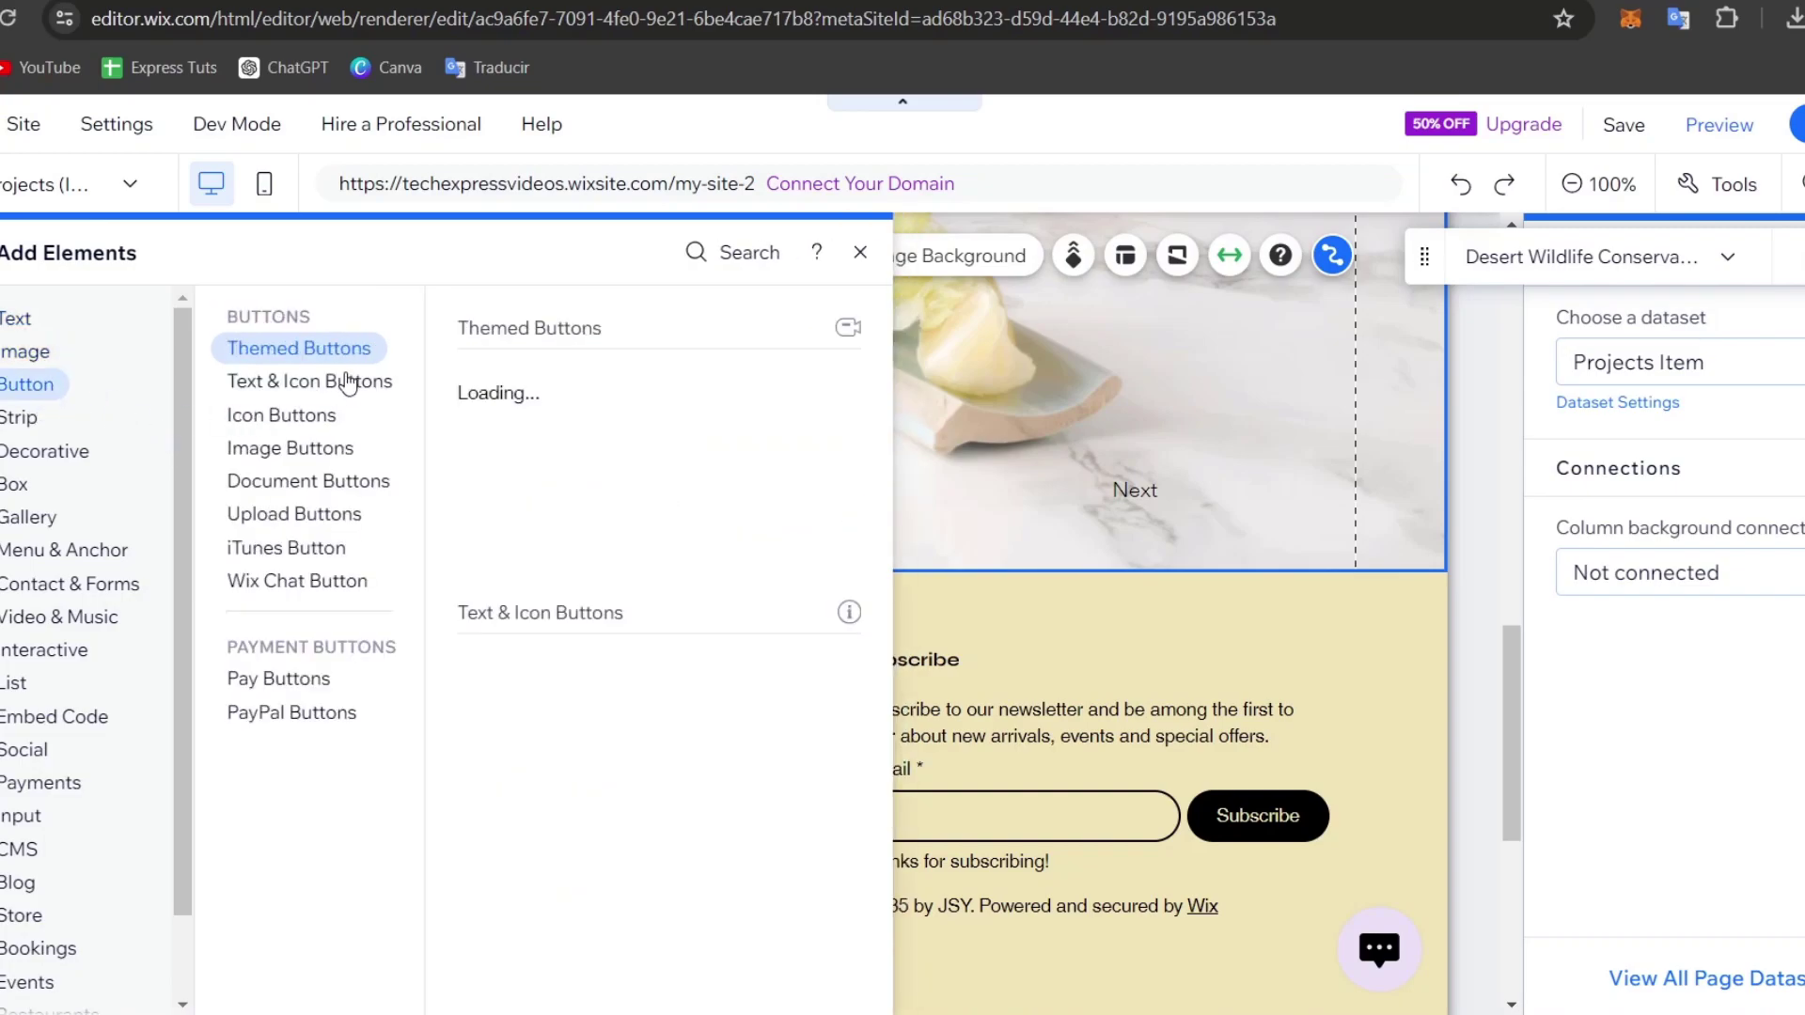
pyautogui.click(548, 407)
pyautogui.moveTo(735, 561); pyautogui.dragTo(764, 343)
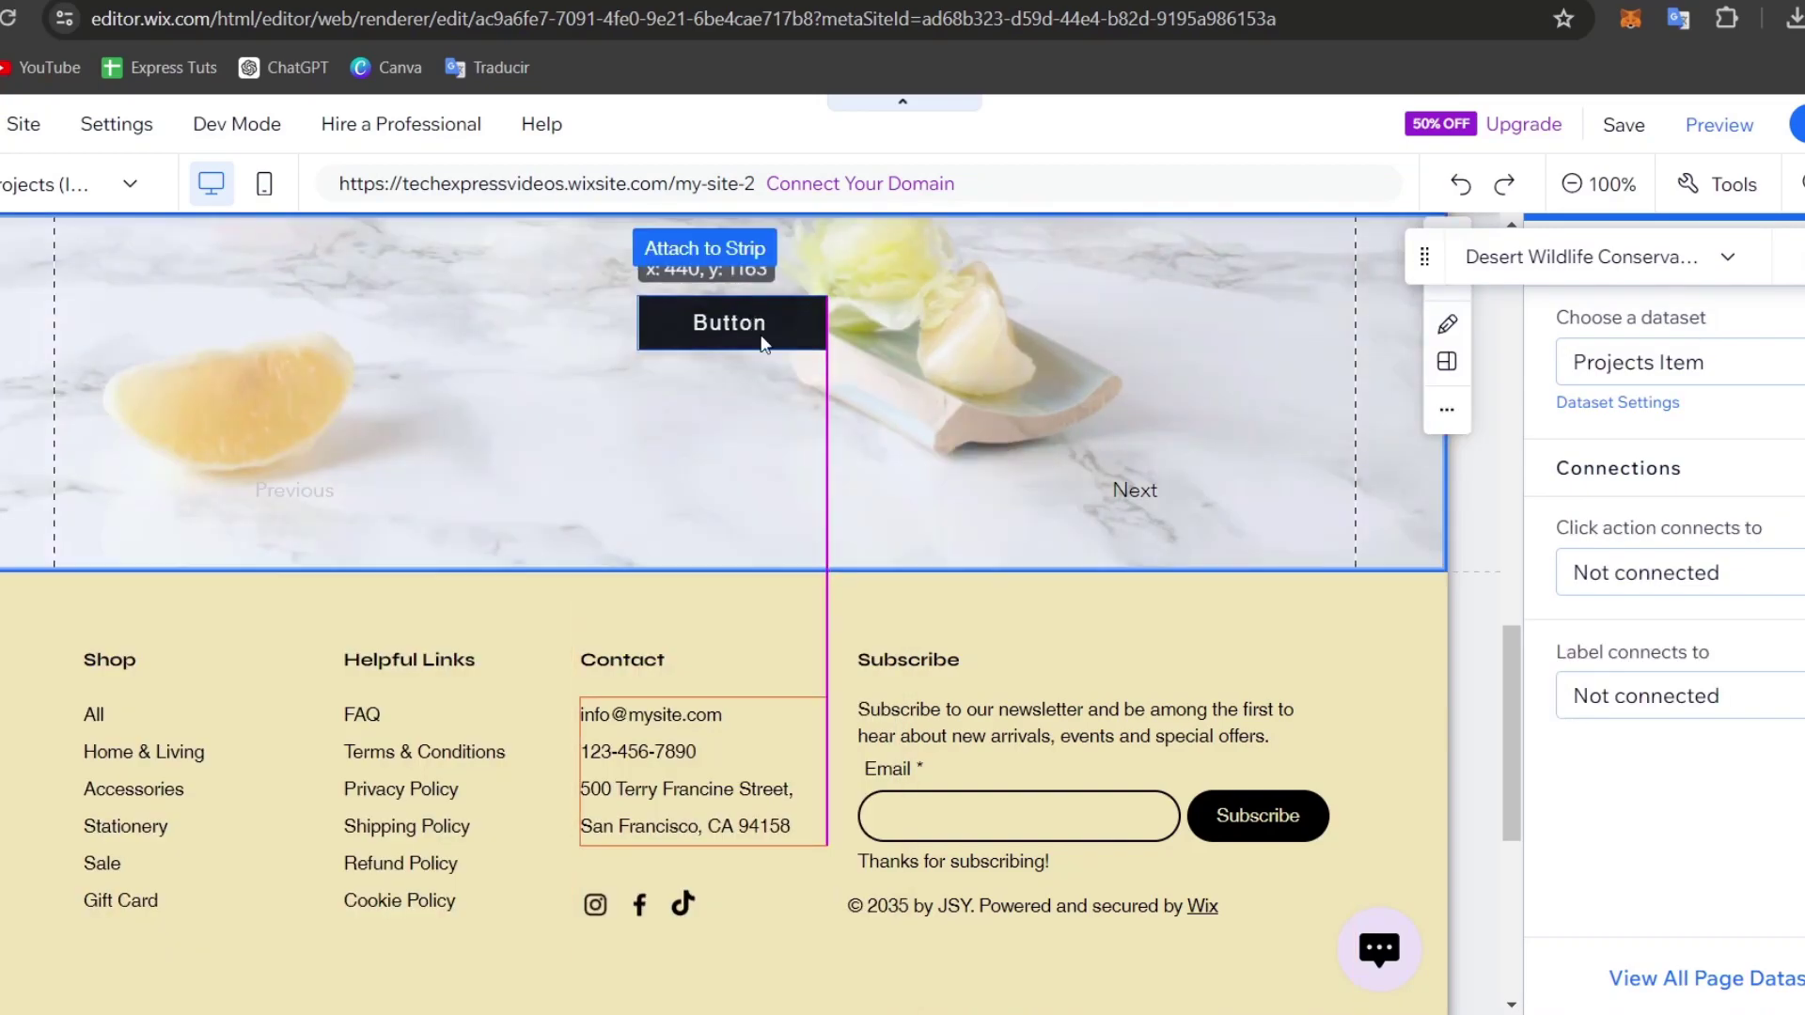
pyautogui.scroll(5, 790, 423)
pyautogui.moveTo(738, 851); pyautogui.dragTo(710, 578)
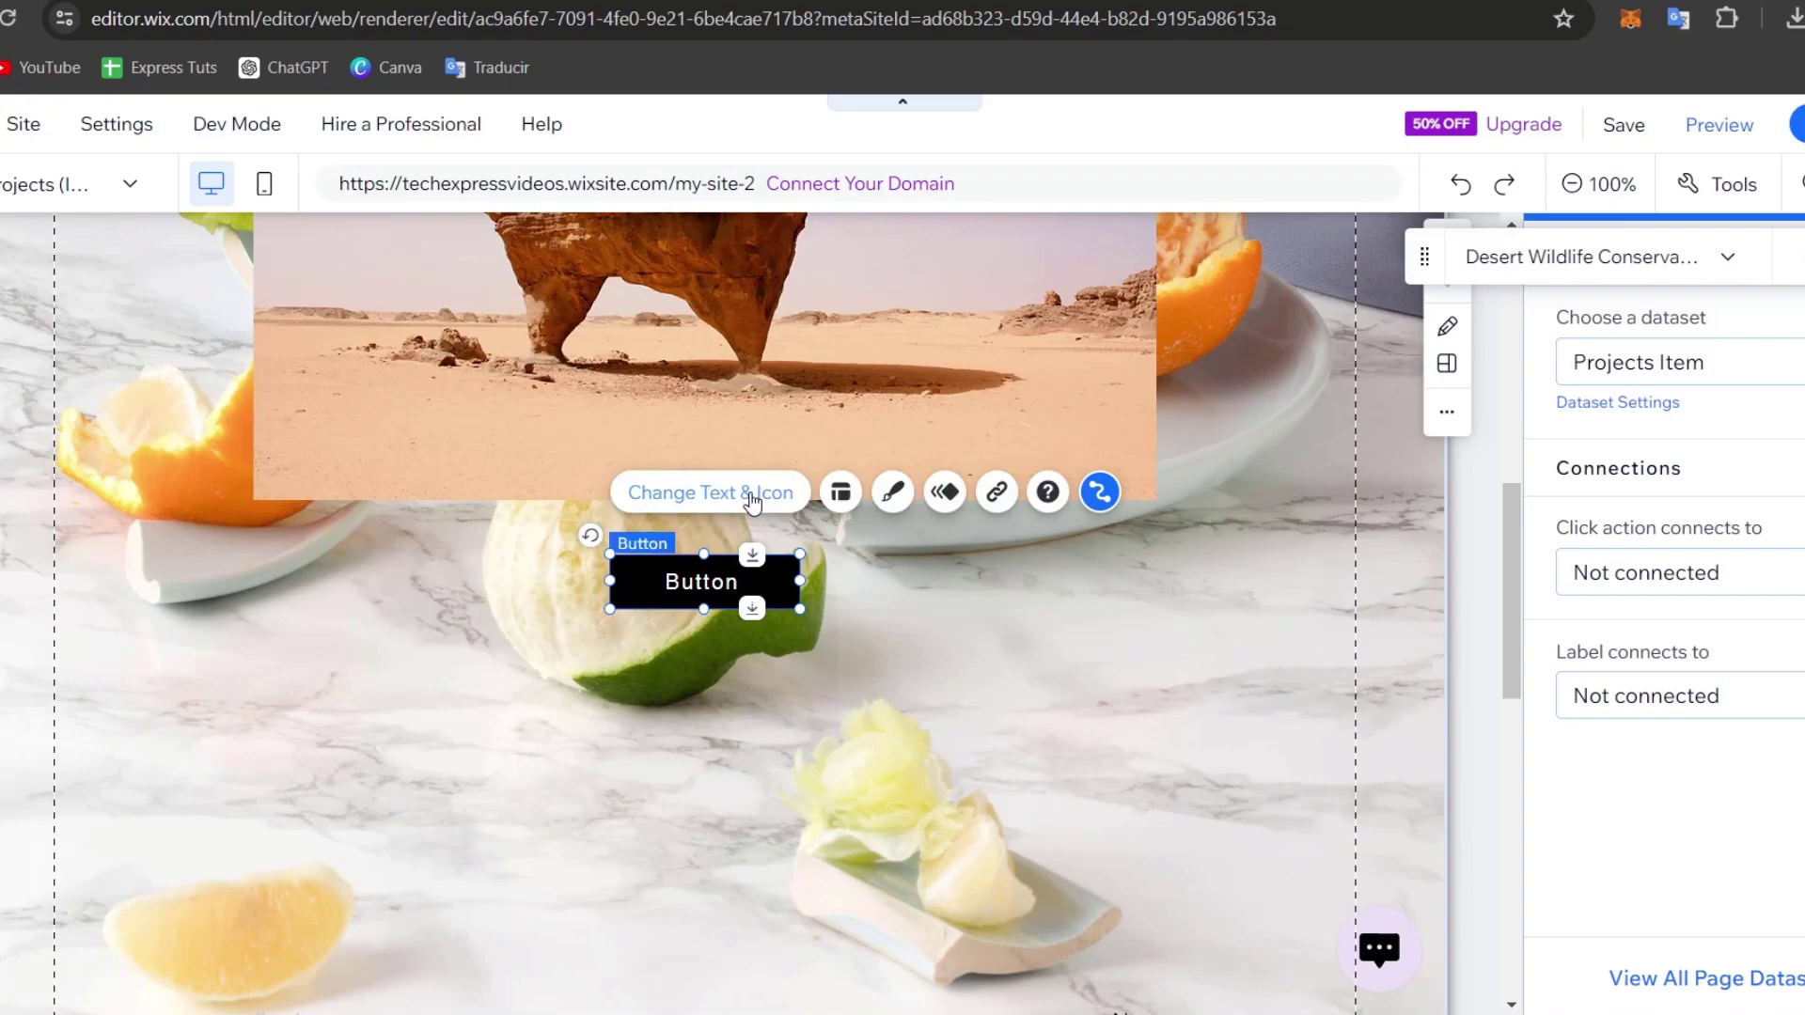
# - Change the button text to 'Learn more' and begin linking it to a web address
pyautogui.click(752, 496)
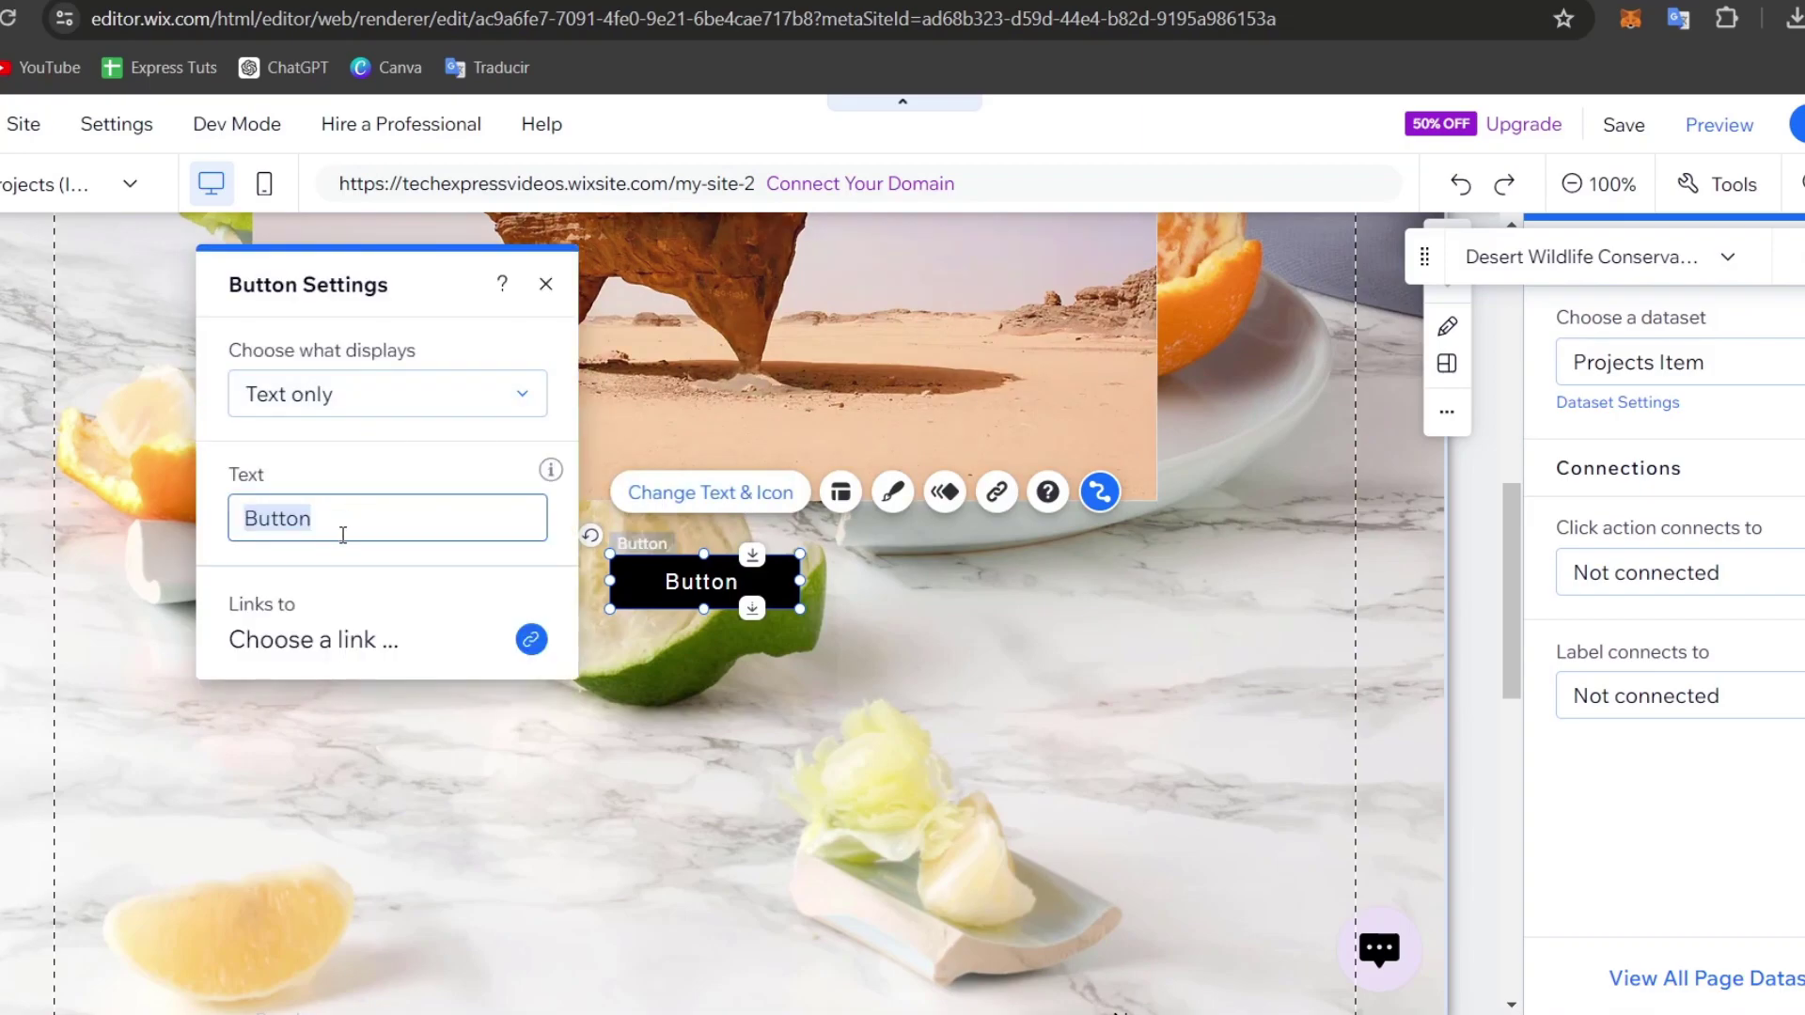
pyautogui.write('Learn more')
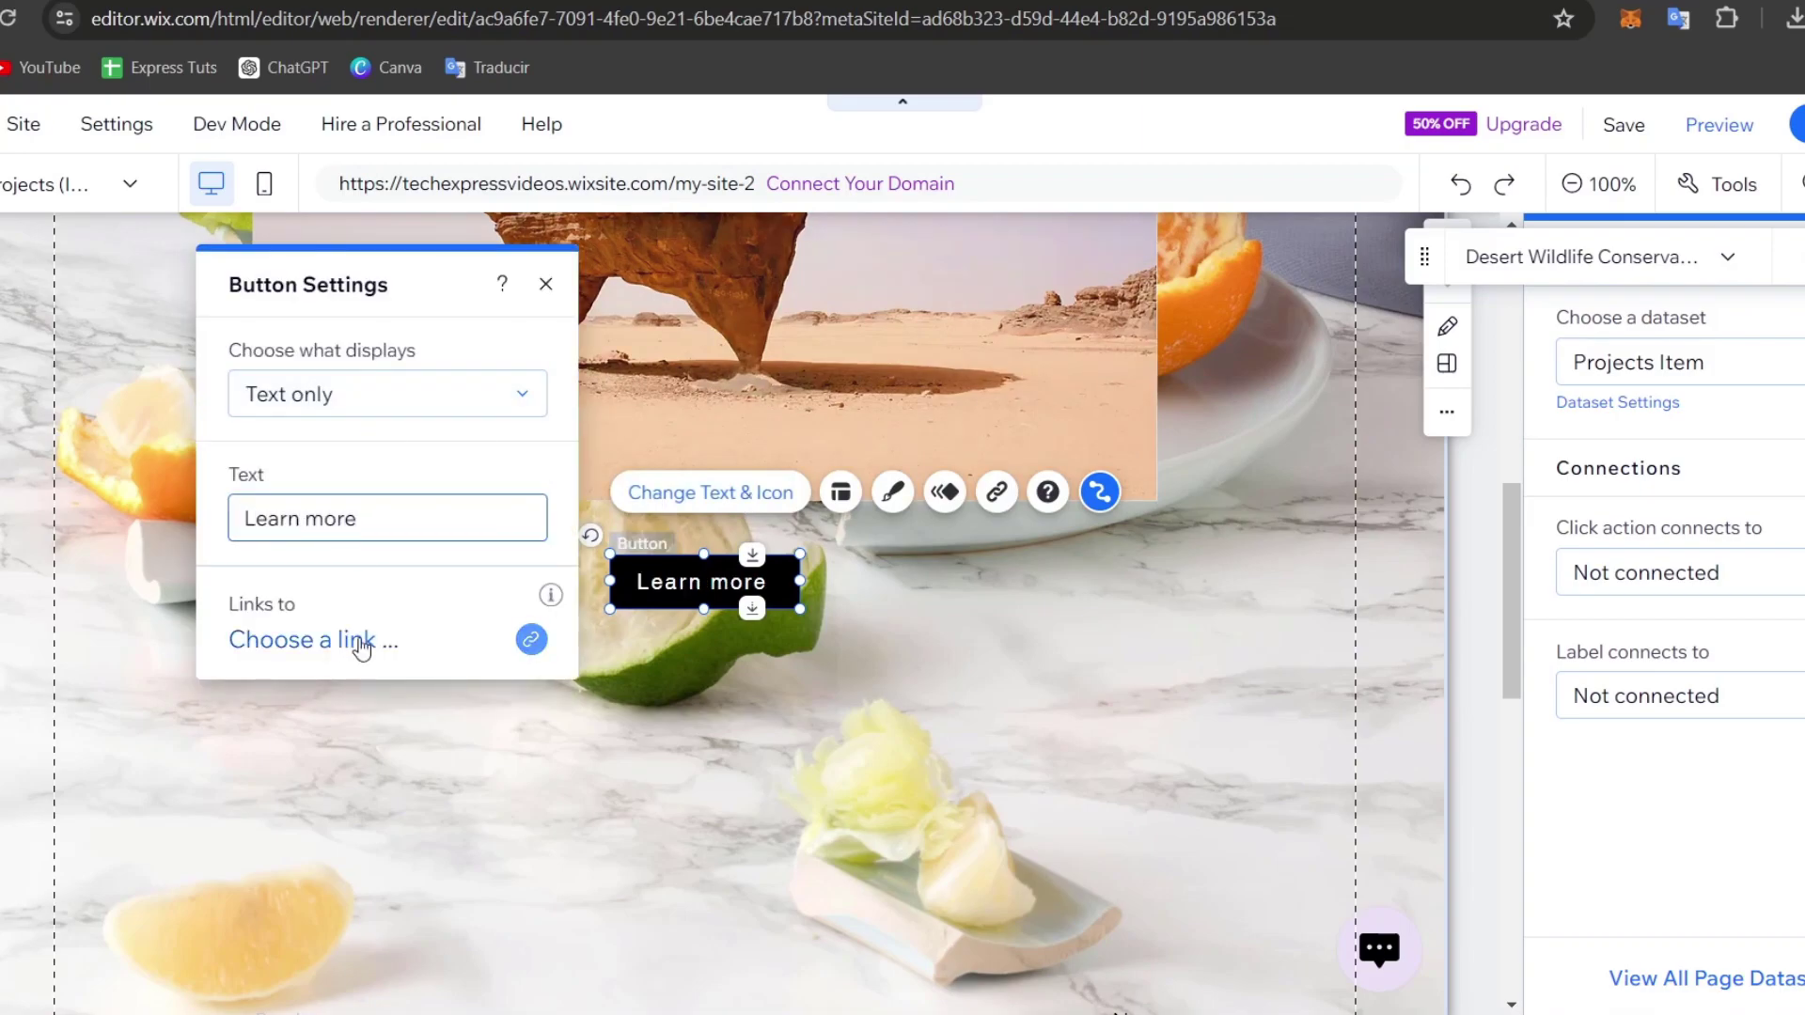
pyautogui.click(357, 647)
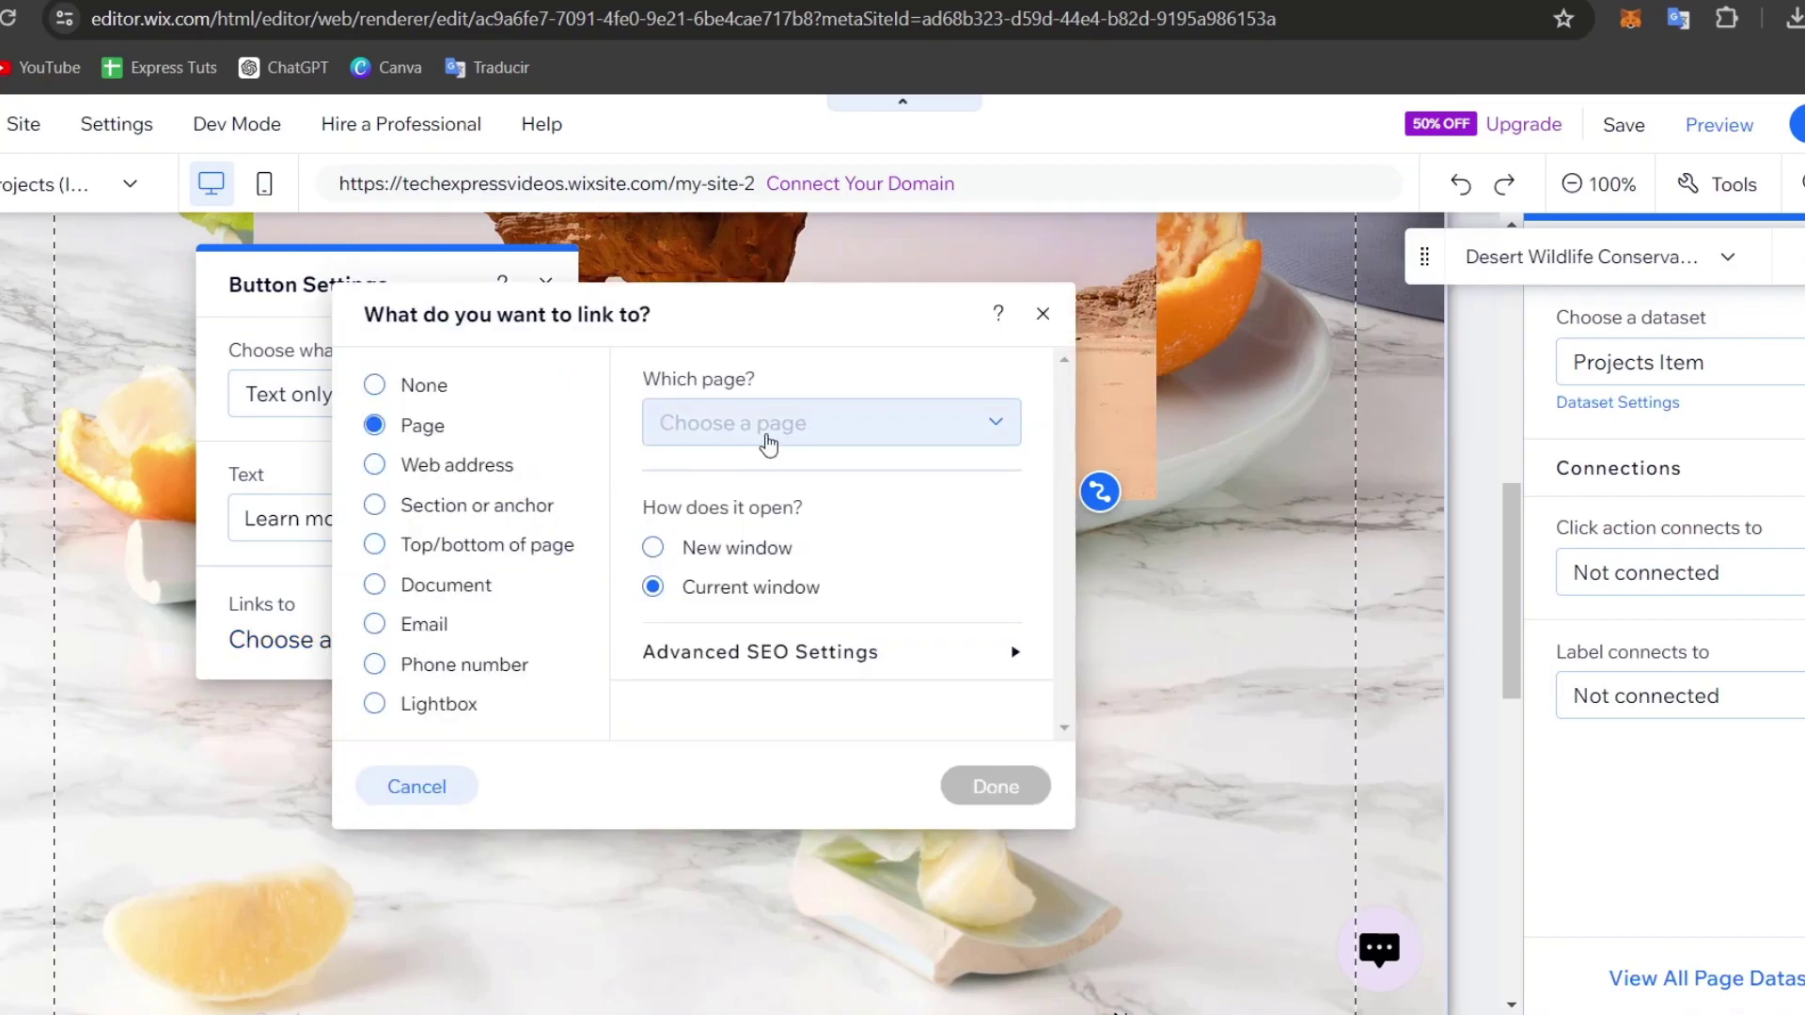
pyautogui.click(479, 471)
pyautogui.write('w')
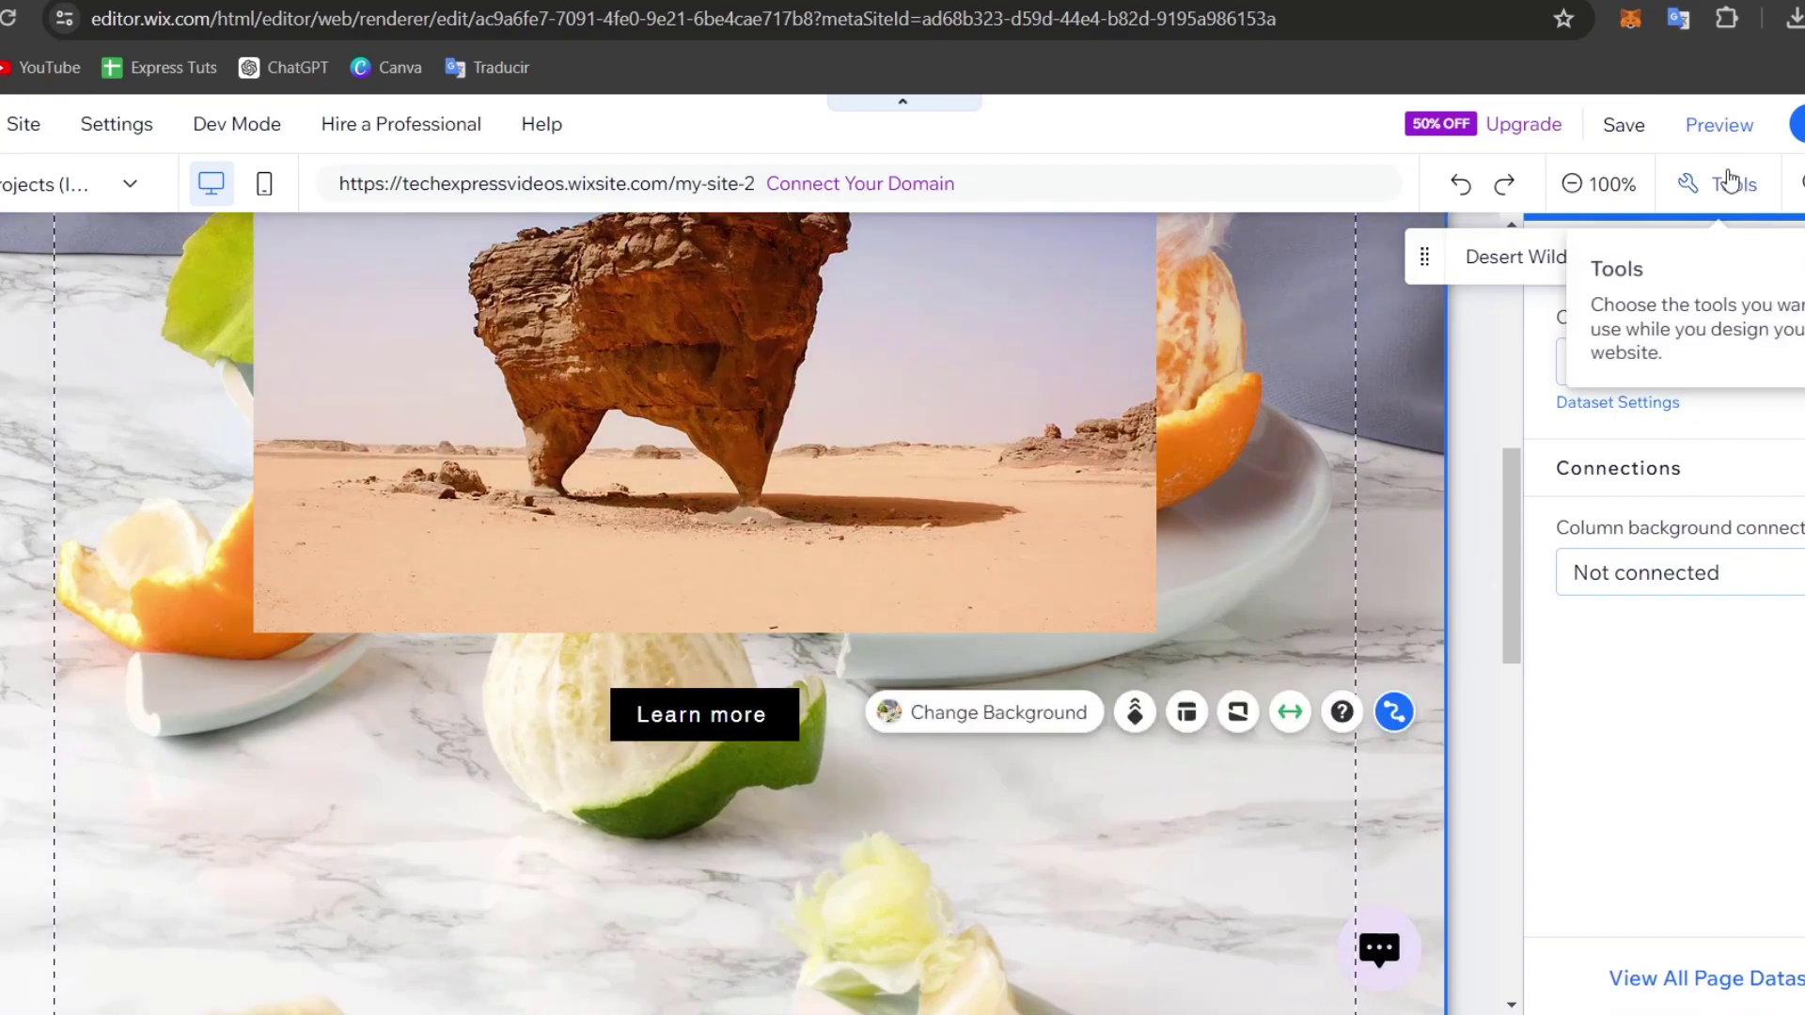
# - Preview the Desert Wildlife Conservation page in mobile view, scrolling down and back to the top
pyautogui.click(1731, 126)
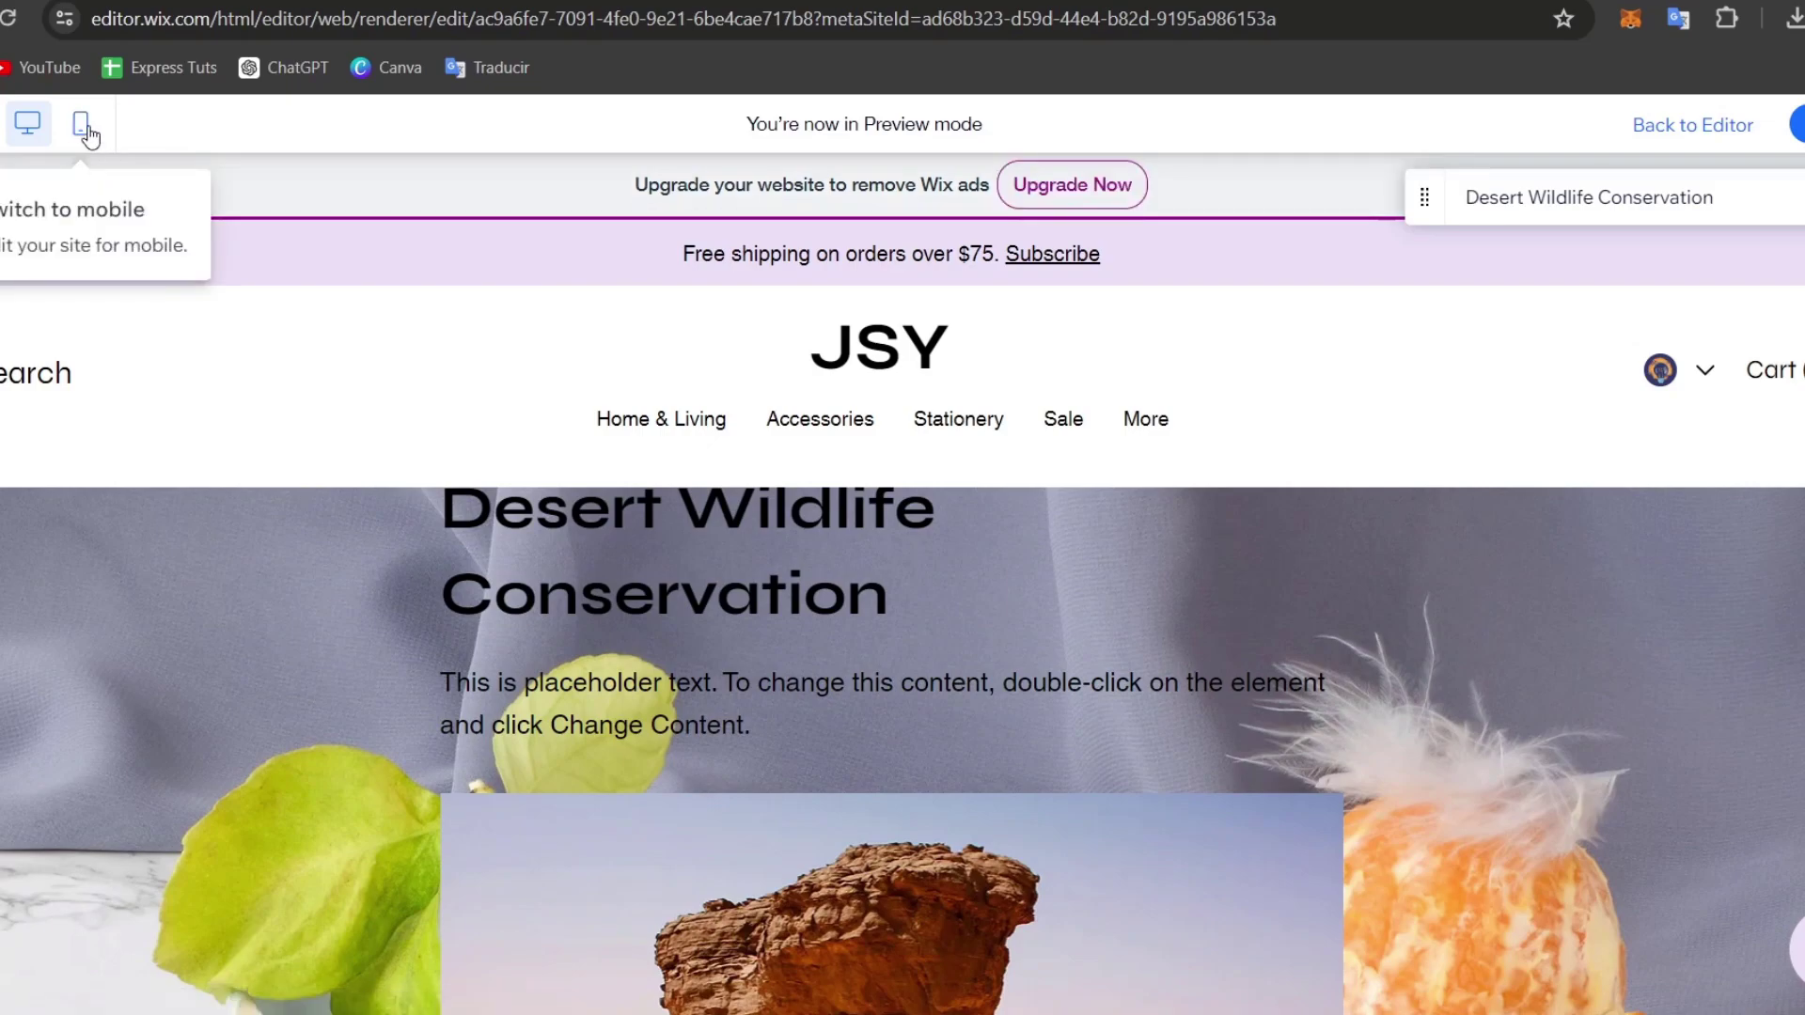
pyautogui.click(83, 128)
pyautogui.scroll(-5, 971, 675)
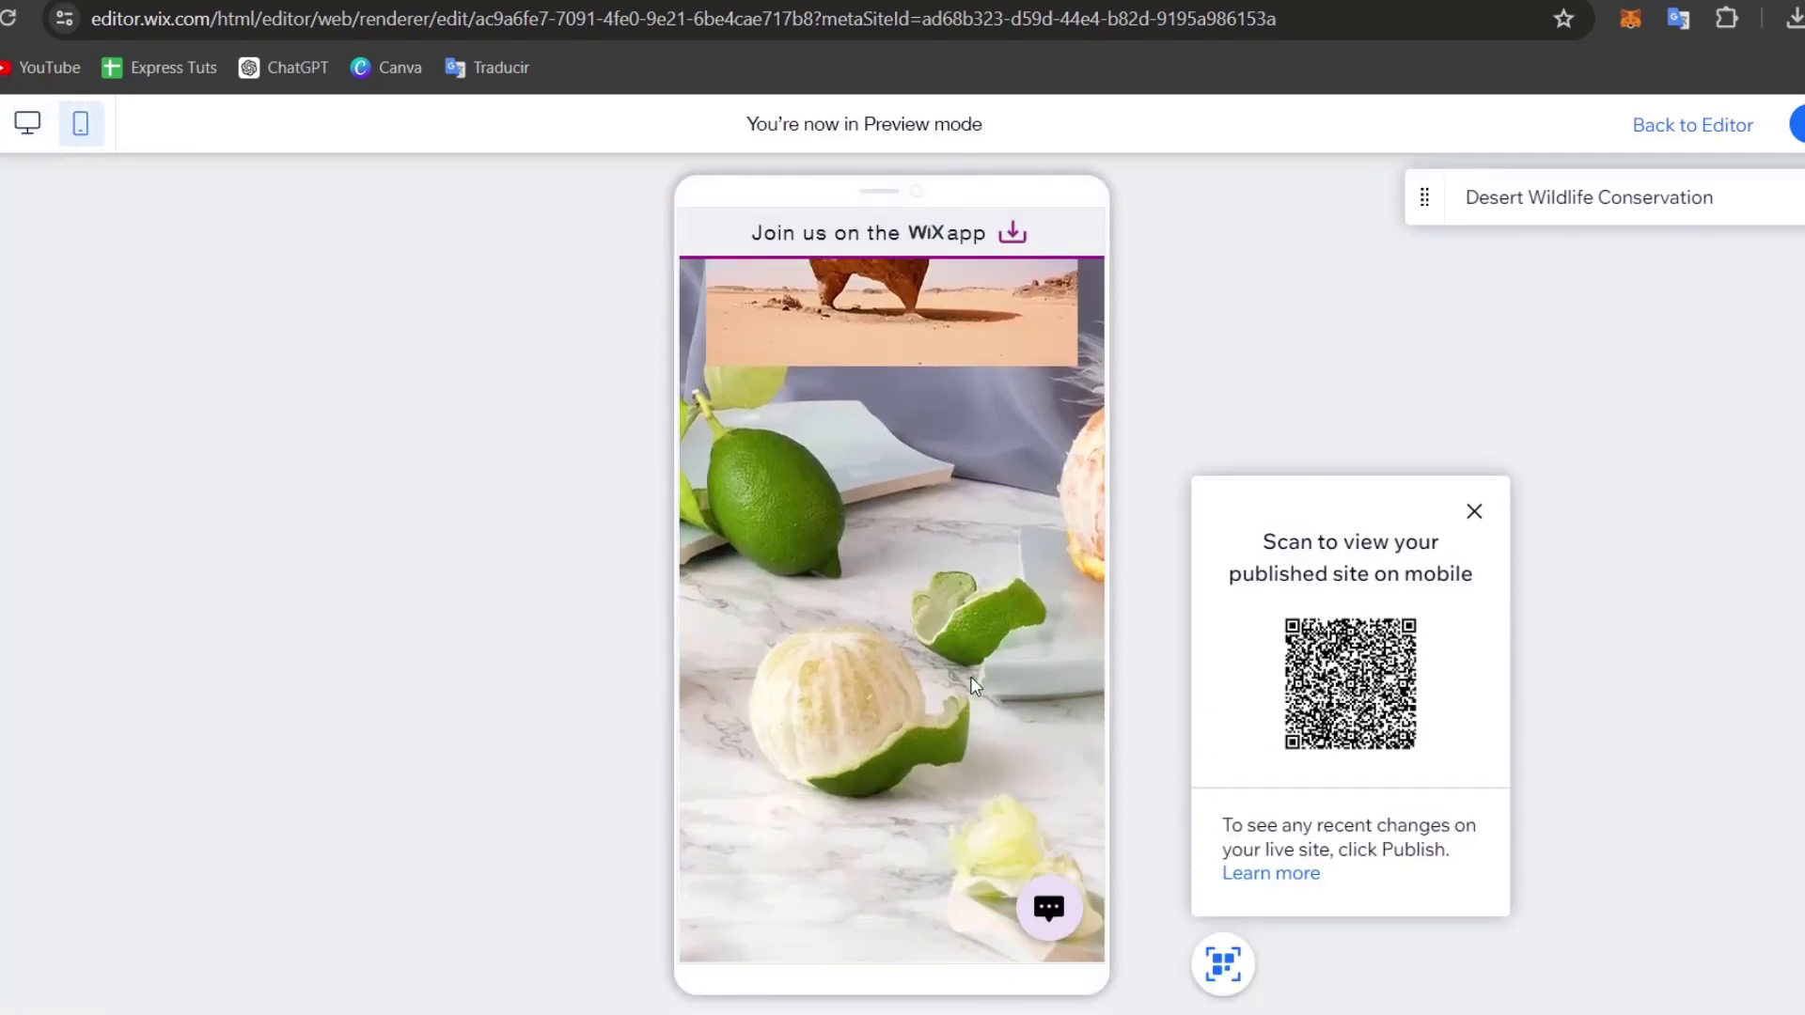
pyautogui.scroll(-10, 968, 684)
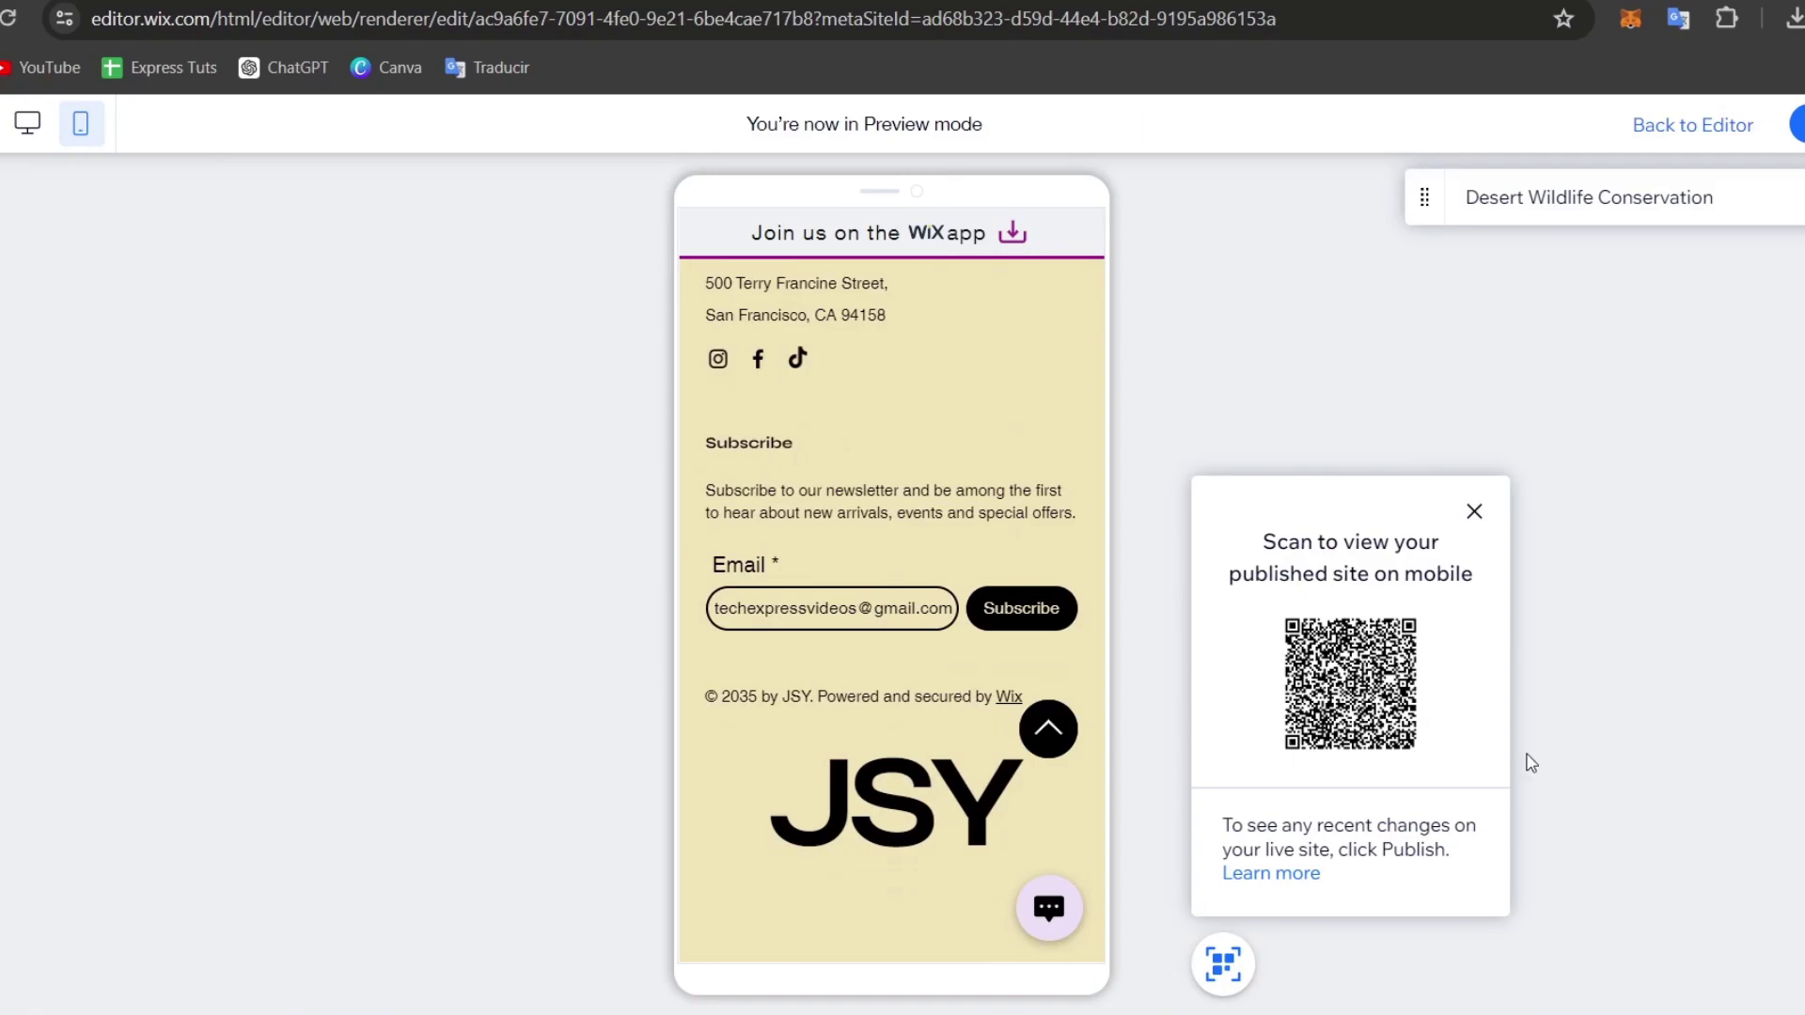
pyautogui.click(1048, 729)
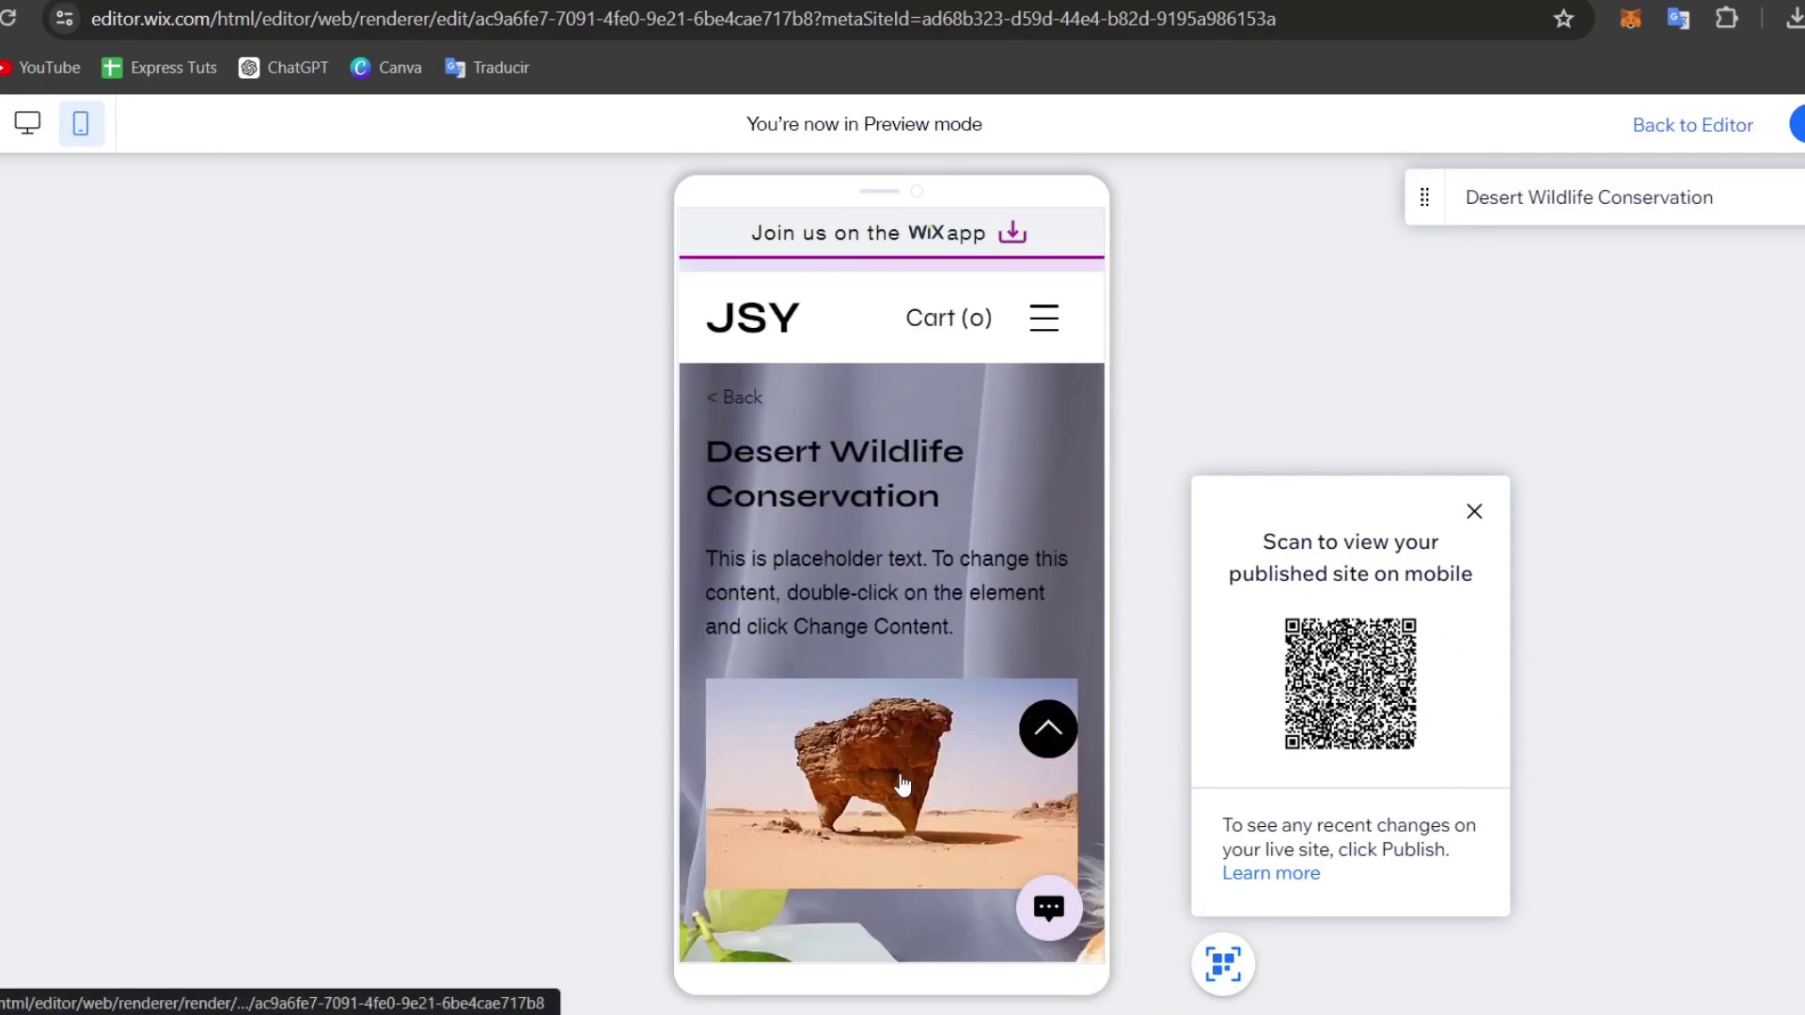
pyautogui.moveTo(1798, 124)
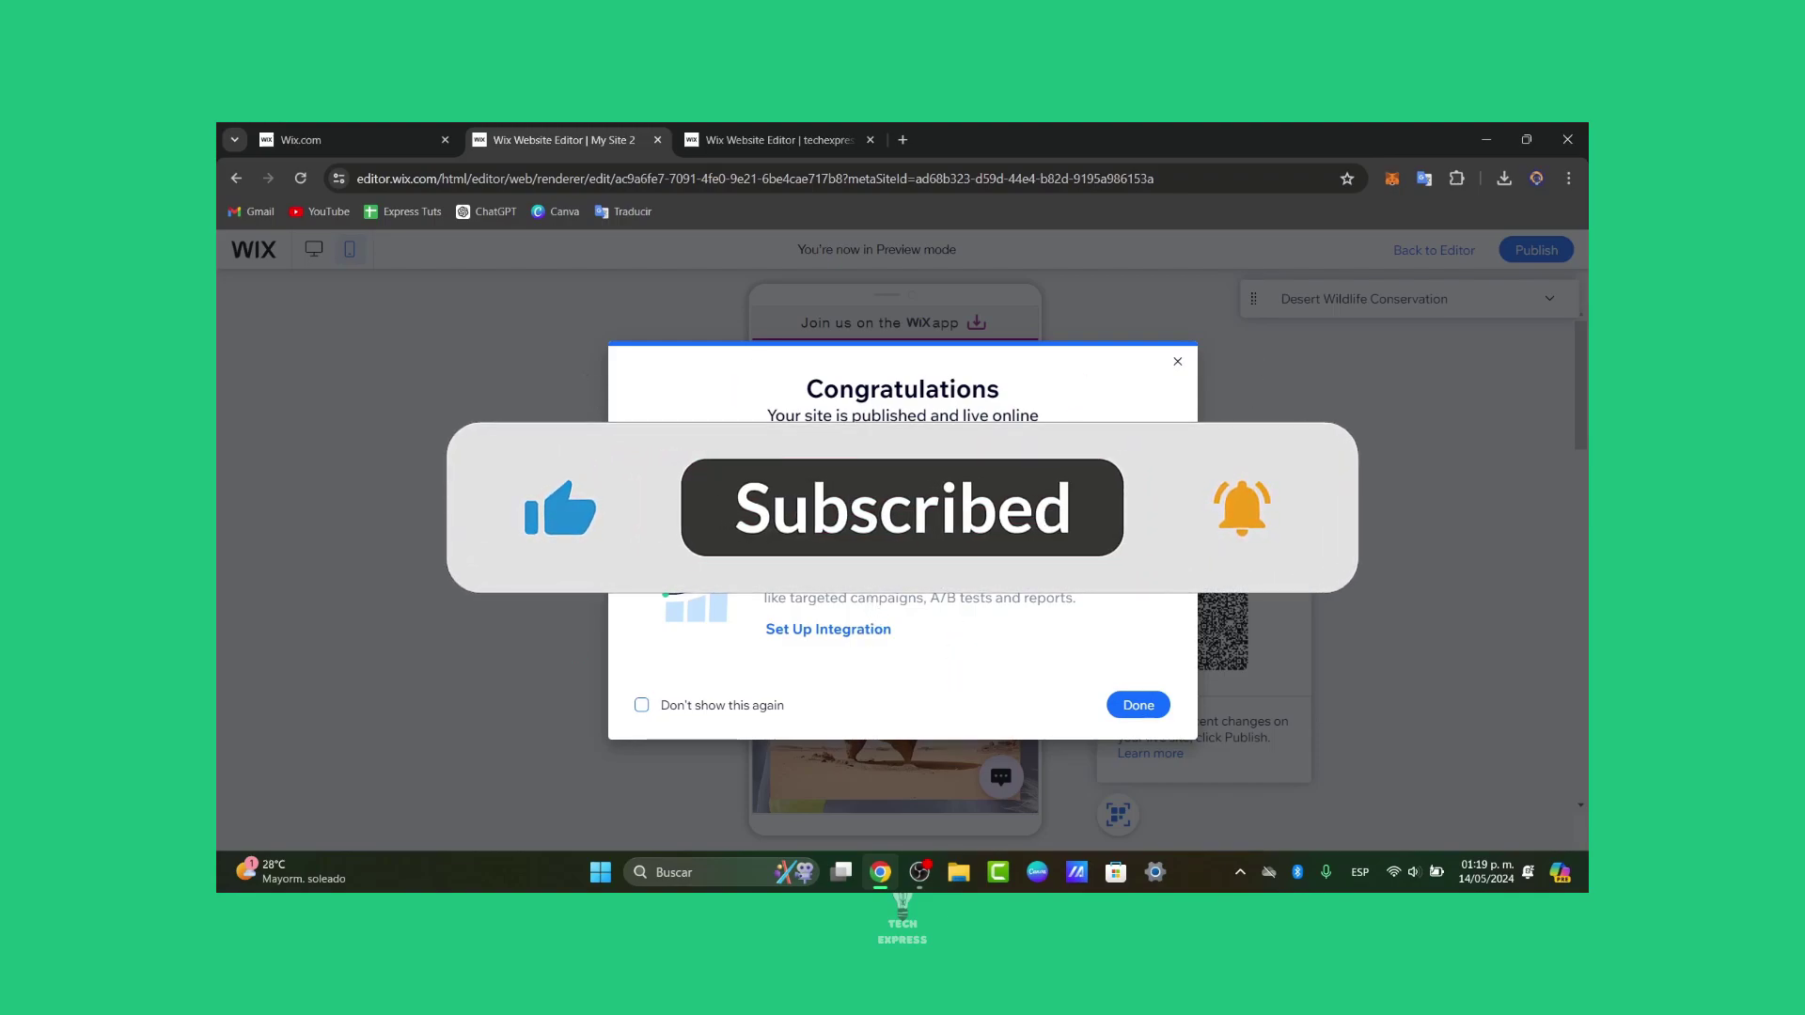
# - Dismiss the publish congratulations and mobile suggestion, then close the My Site 2 editor tab
pyautogui.click(1162, 705)
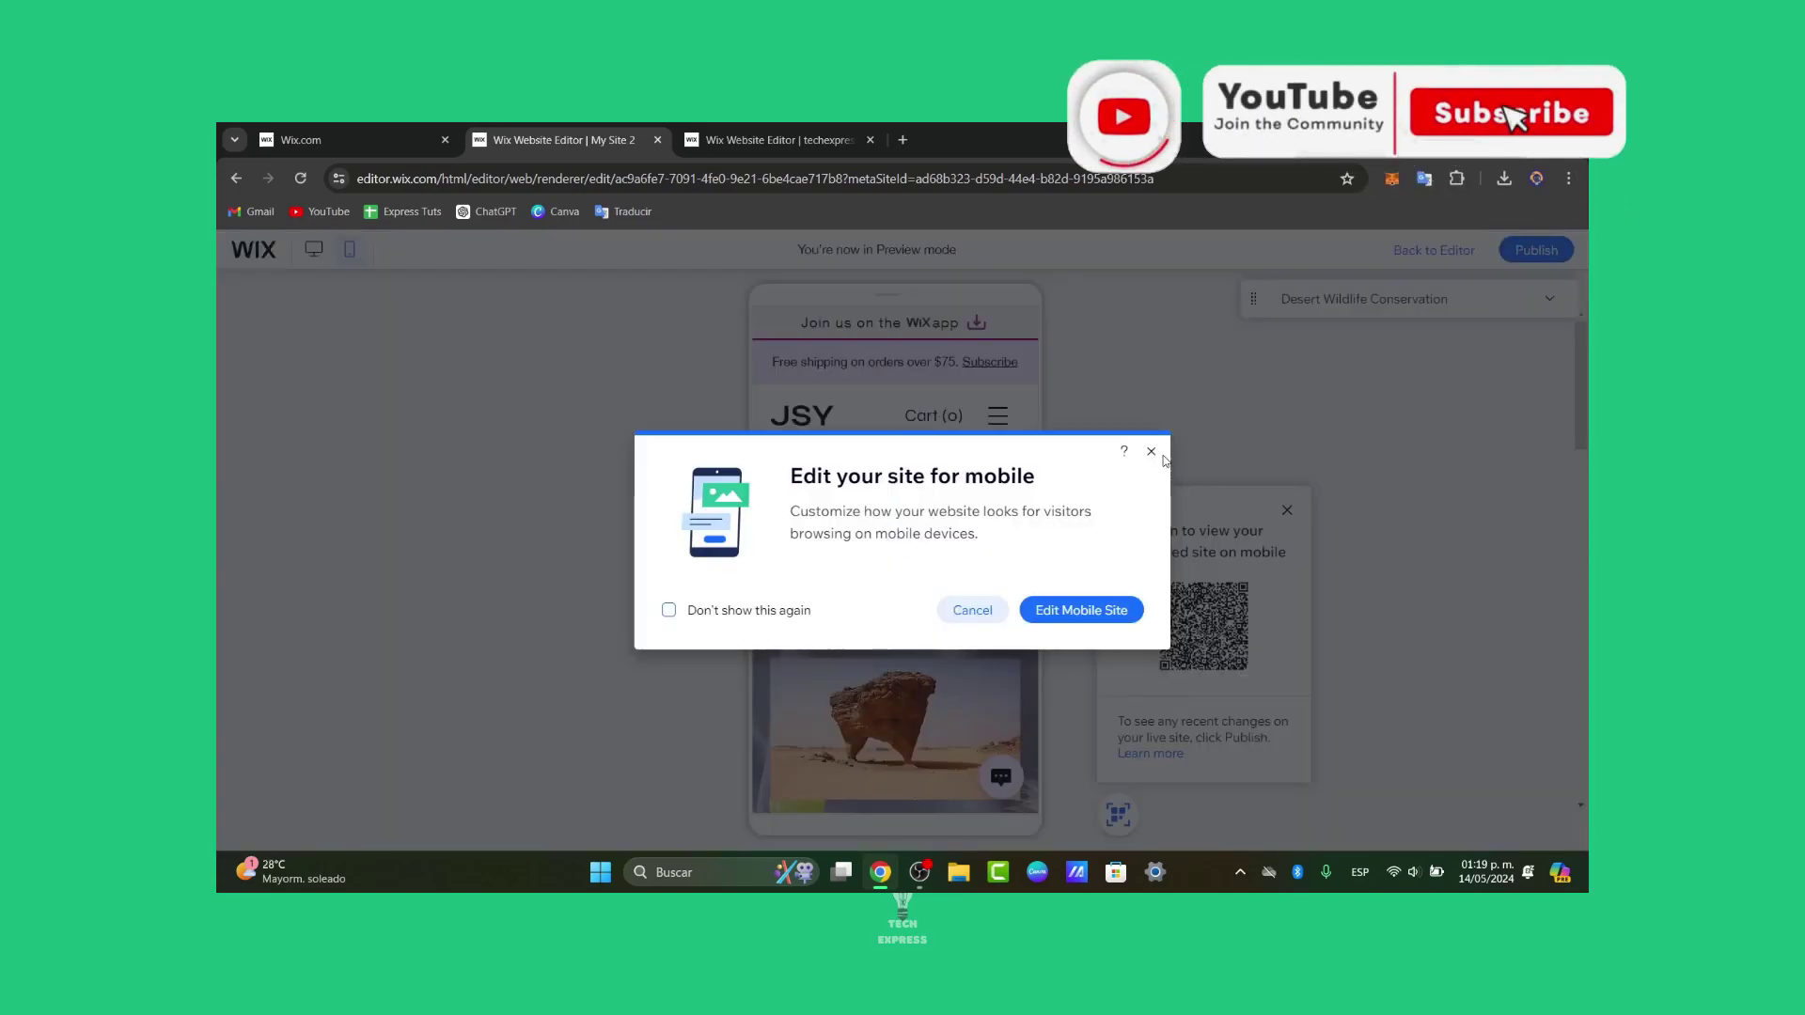
pyautogui.click(1153, 454)
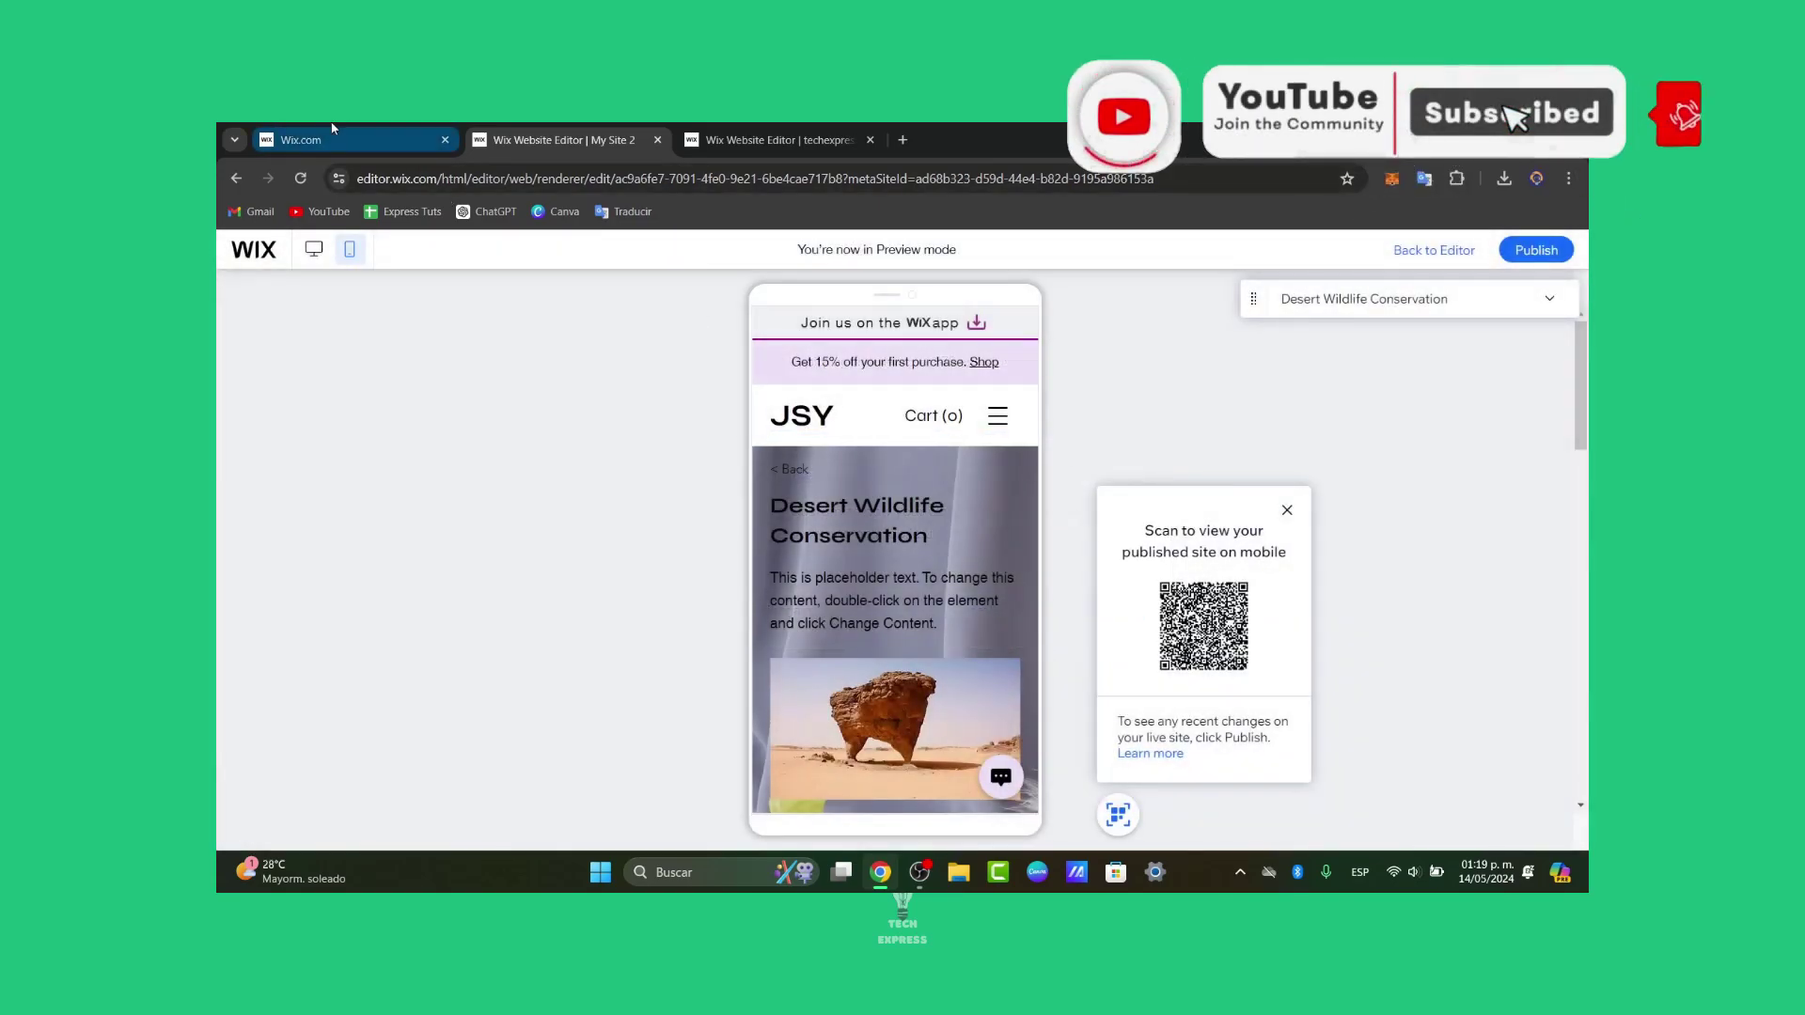
pyautogui.click(332, 130)
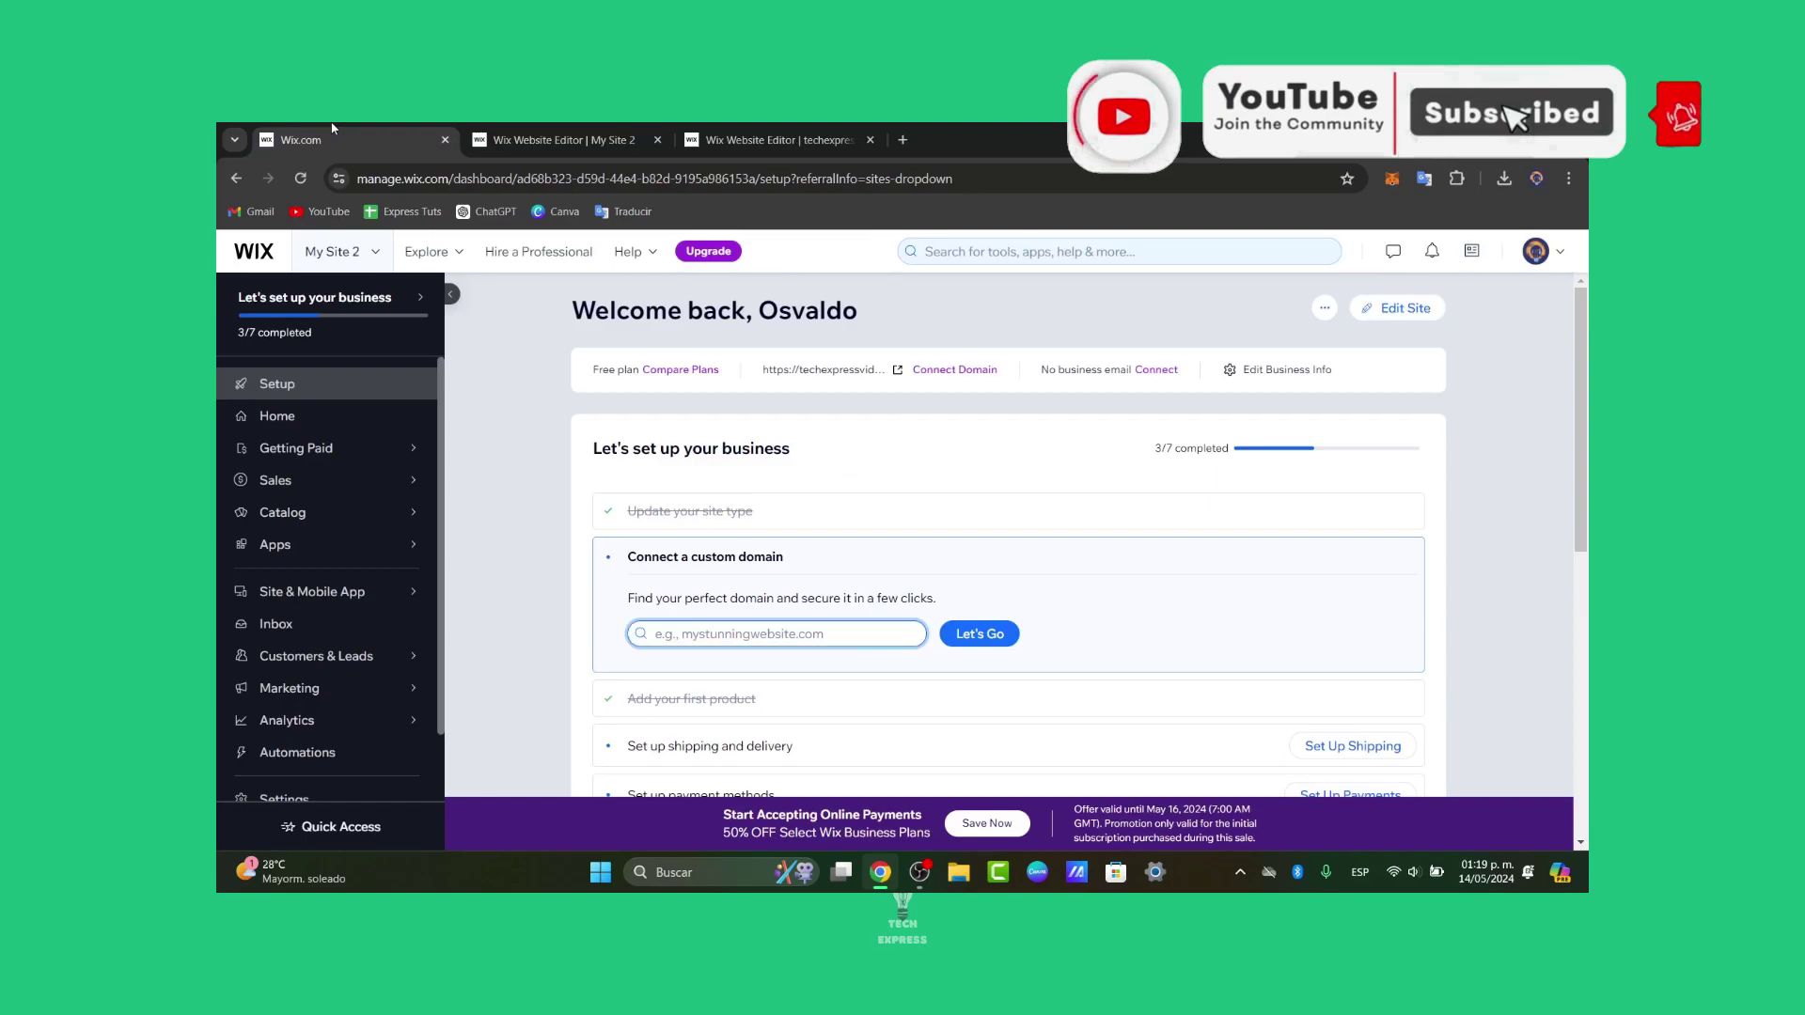
pyautogui.click(659, 141)
pyautogui.click(657, 140)
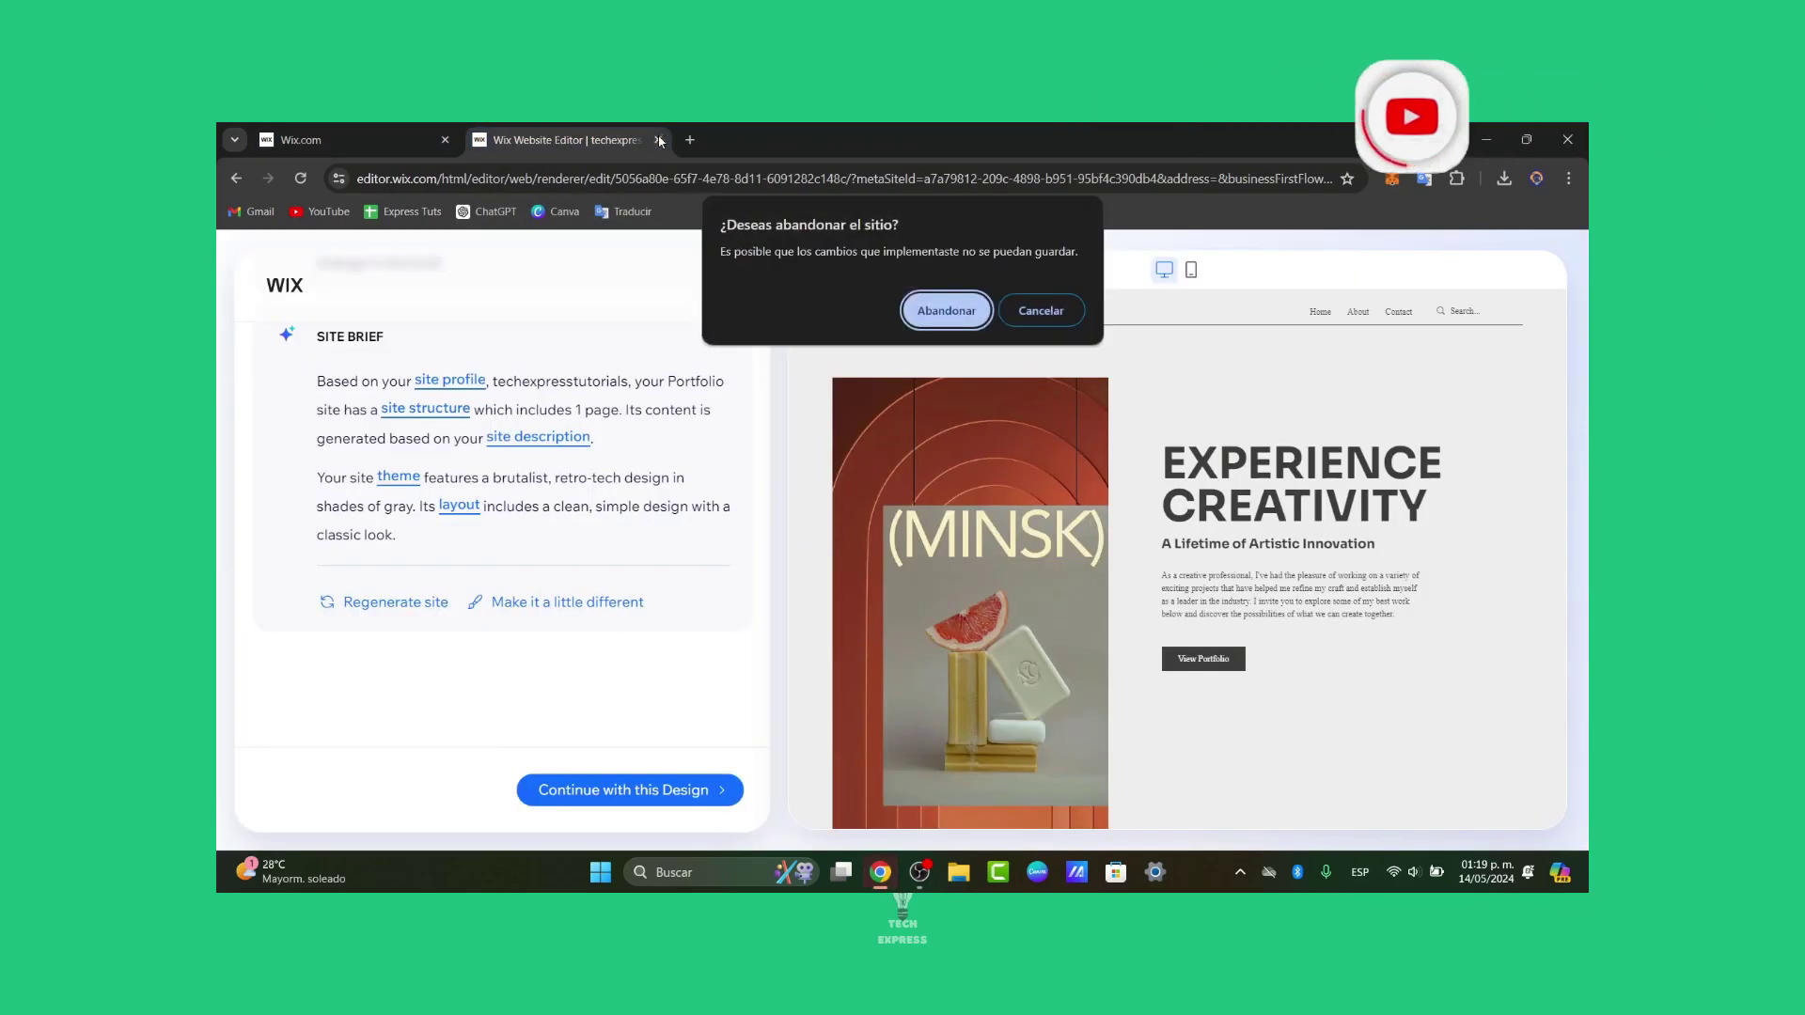